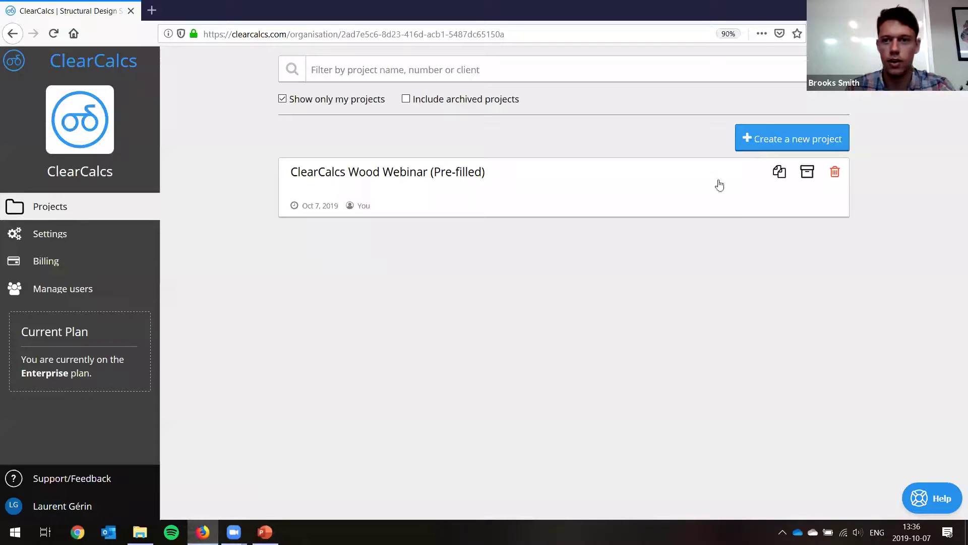
- Create a project named 'ClearCalcs Webinar' and list the US calculation templates
left_click(753, 142)
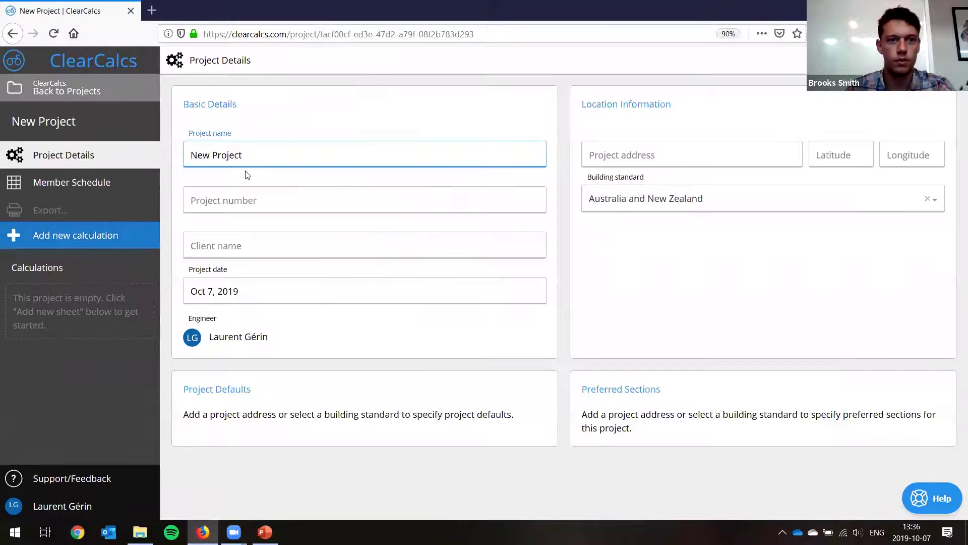
double_click(251, 157)
key("ctrl+a")
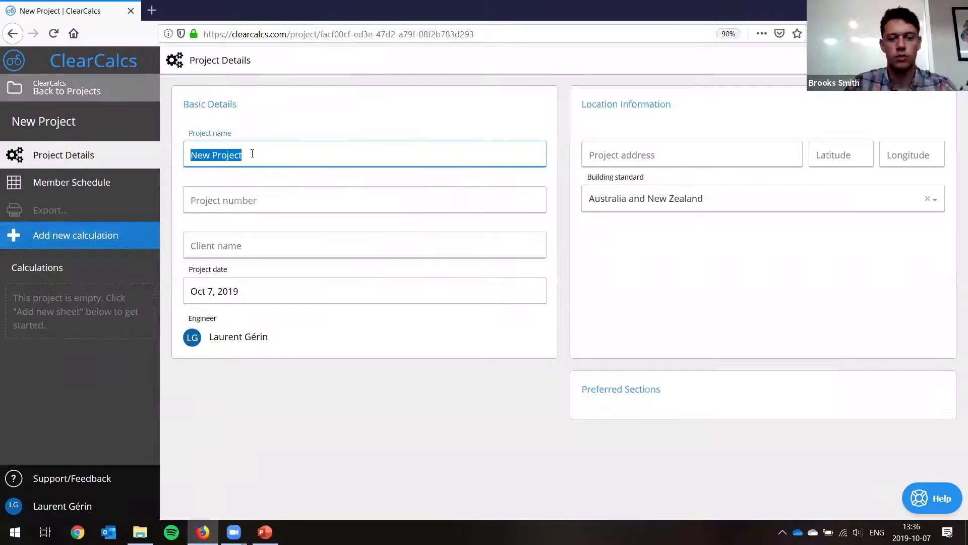
type("ClearCalcs Ew")
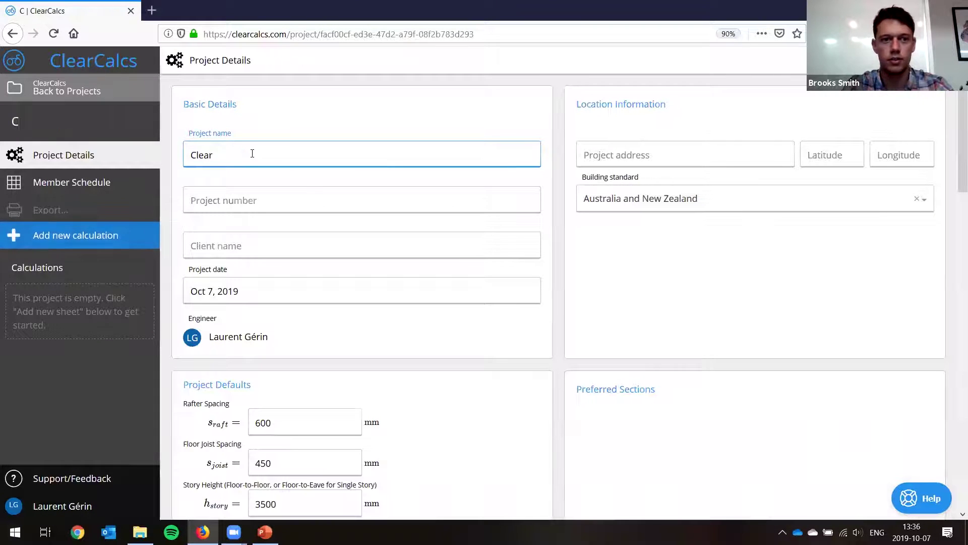
key("BackSpace")
key("BackSpace")
type("Webinar")
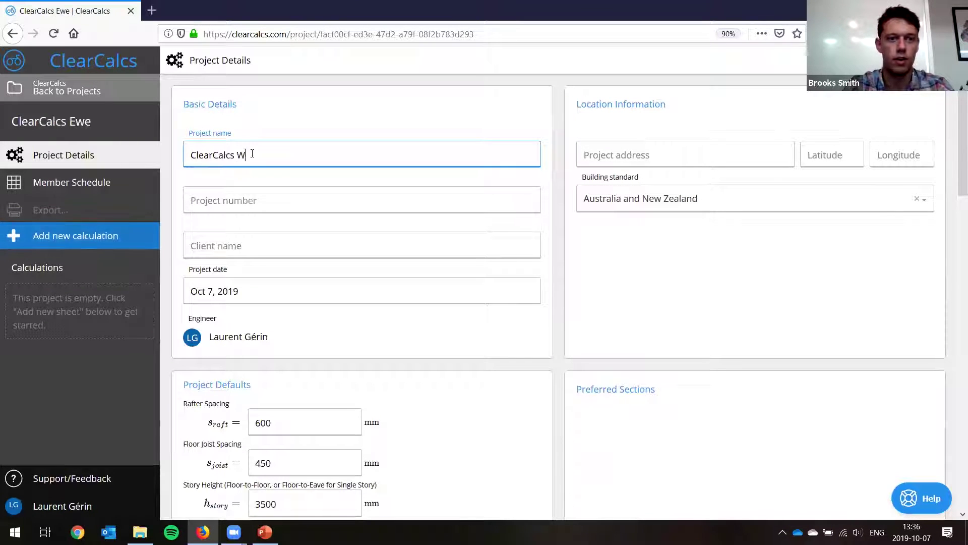
left_click(108, 236)
left_click(69, 200)
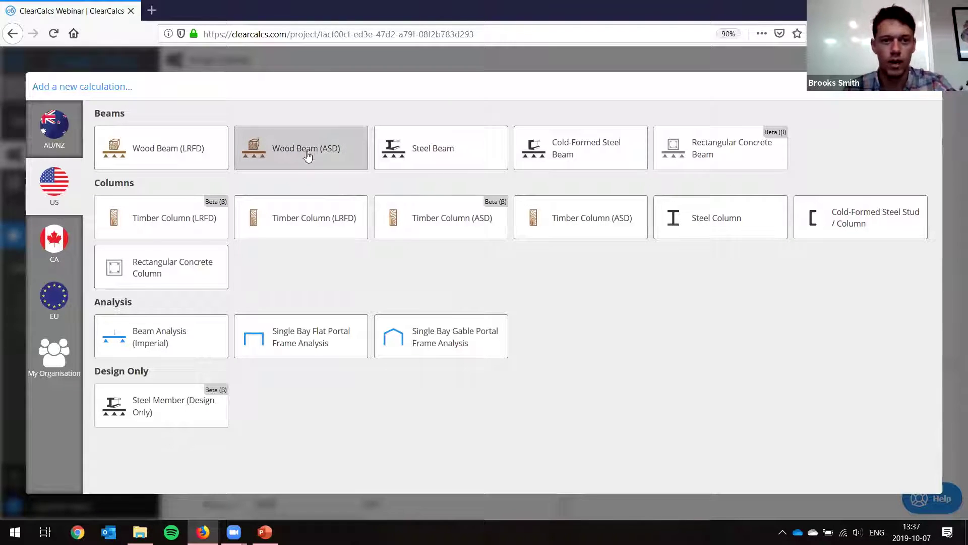
- Add a Wood Beam (ASD) calculation, creating sheet B1
left_click(334, 148)
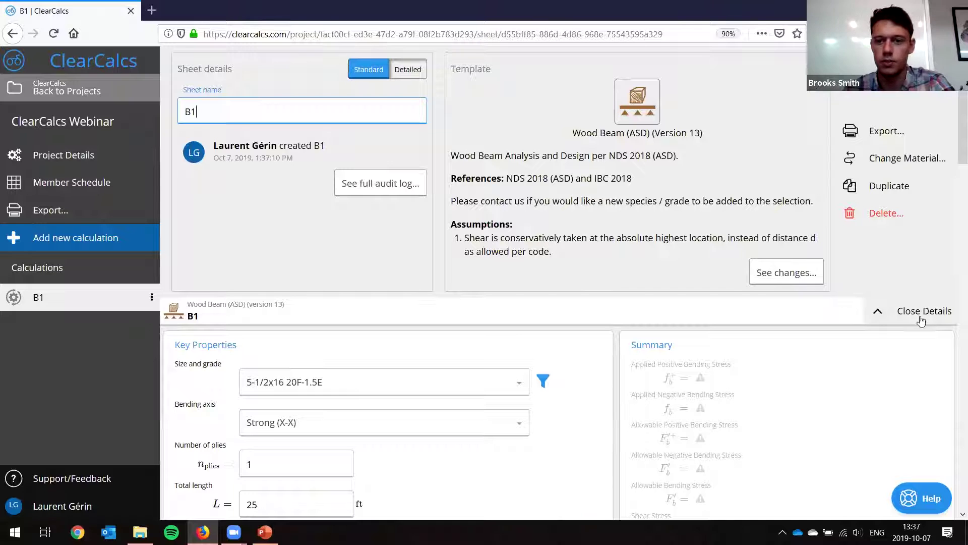
- Hide the sheet details and review the example beam slide in the presentation
left_click(919, 316)
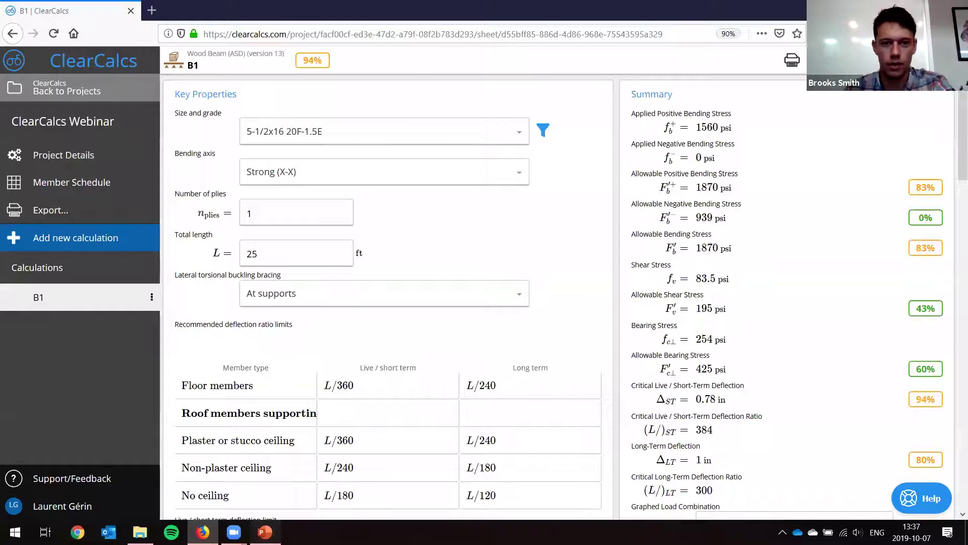
left_click(265, 530)
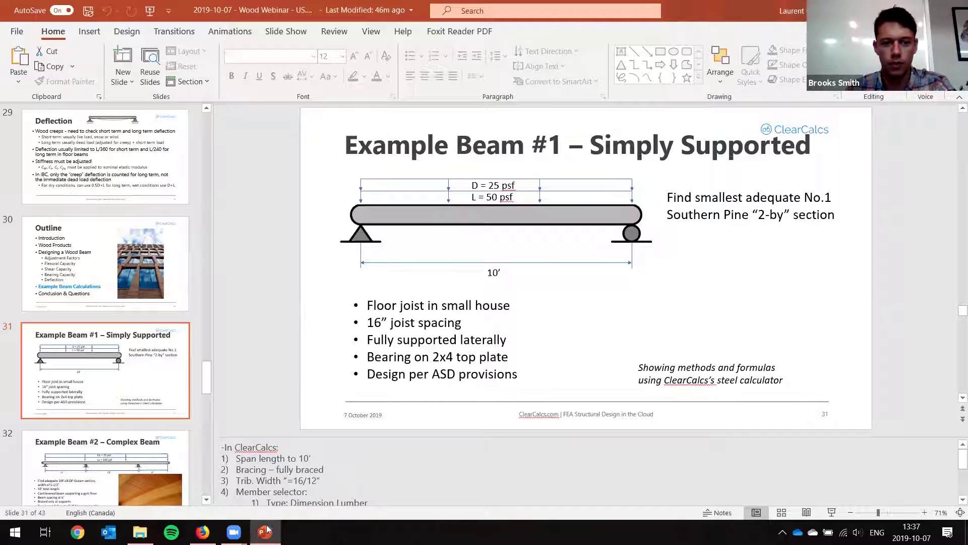
key("alt+Tab")
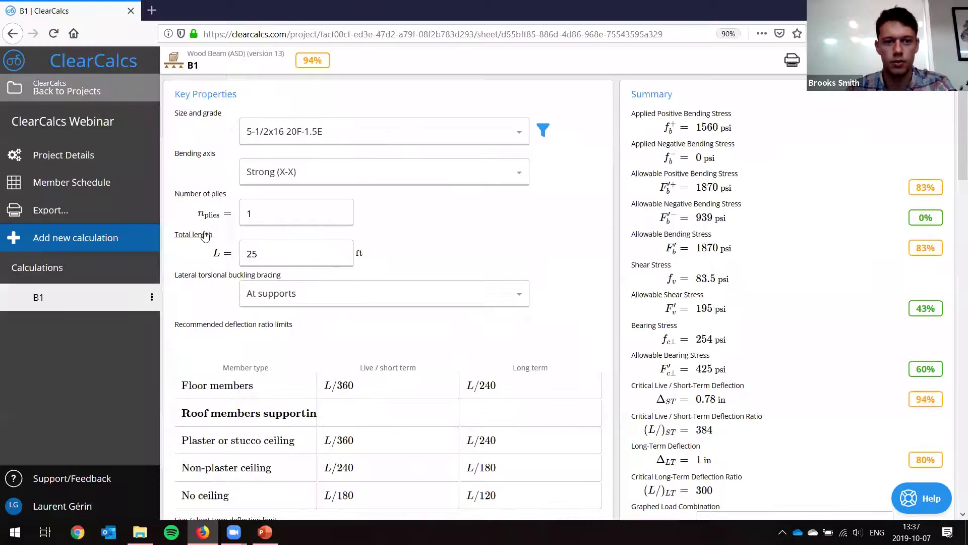
- Set beam B1's total length to 10 ft and lateral bracing to Fully braced
double_click(277, 252)
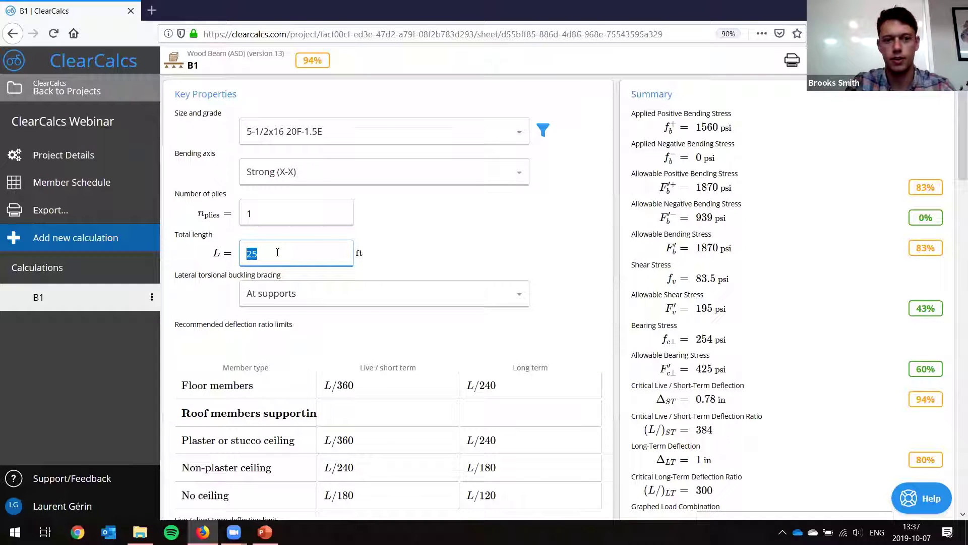
type("10")
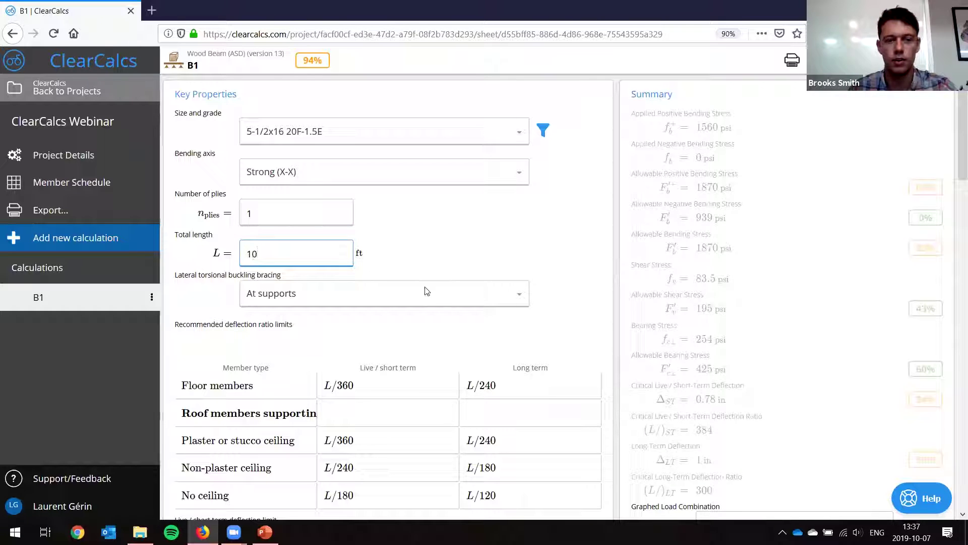
left_click(512, 294)
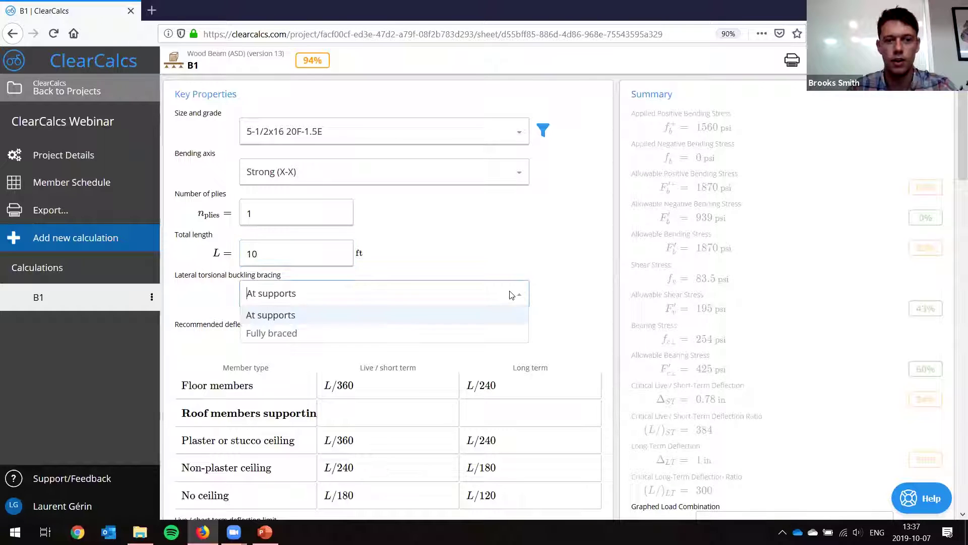
left_click(270, 334)
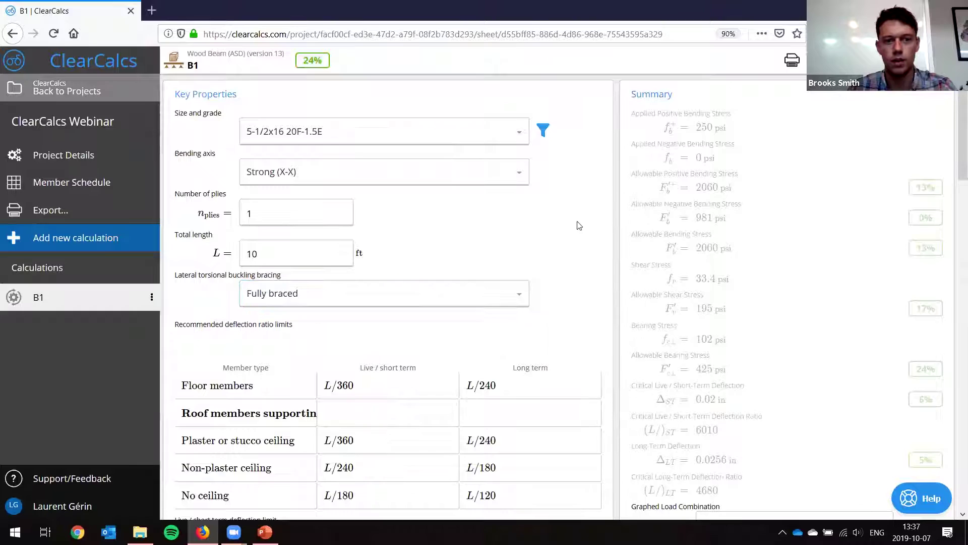
scroll(578, 225, "down", 6)
scroll(530, 247, "down", 1)
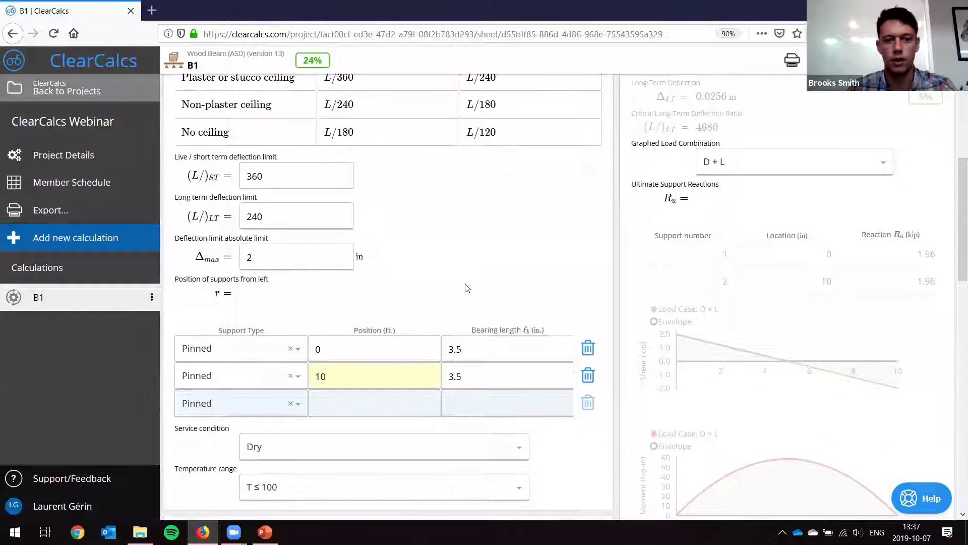
scroll(404, 267, "down", 1)
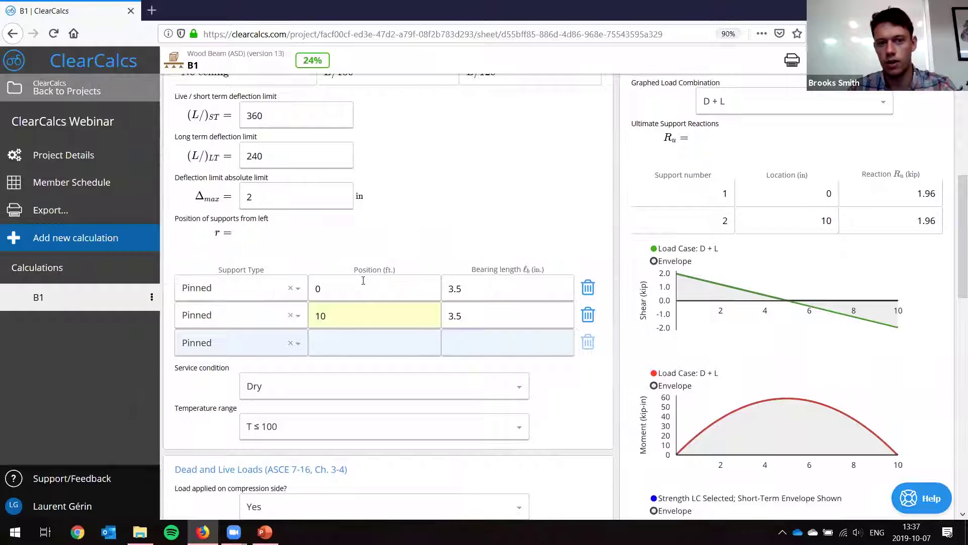
left_click(363, 319)
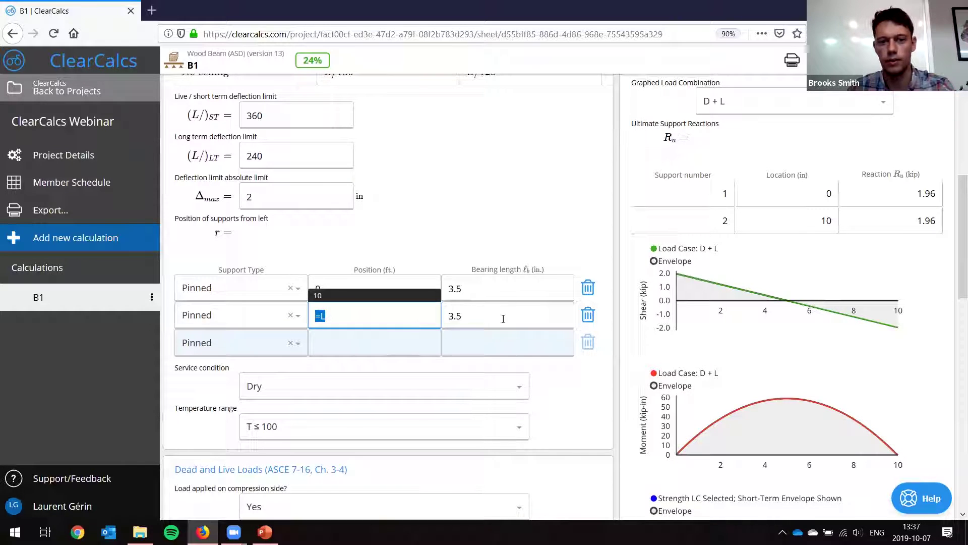
left_click(501, 282)
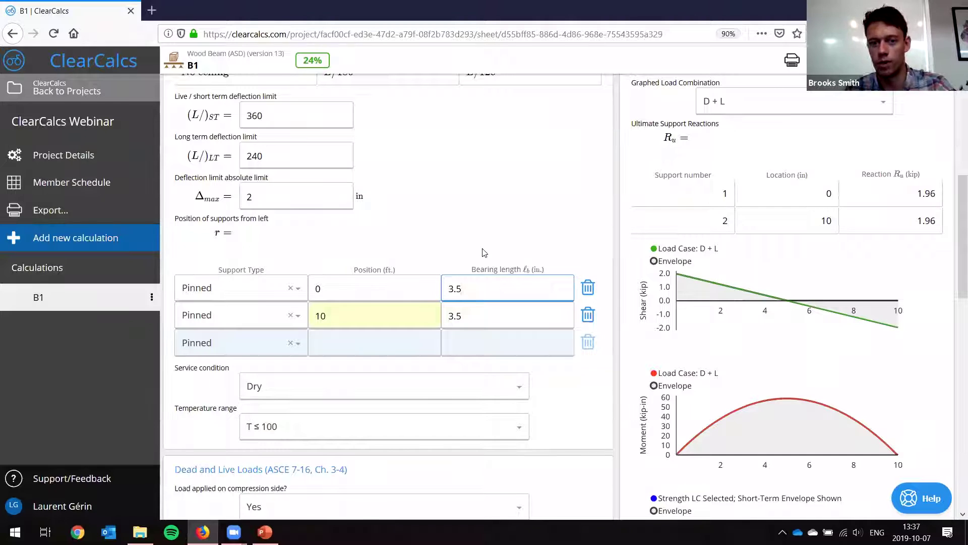
scroll(518, 220, "down", 1)
scroll(518, 220, "down", 6)
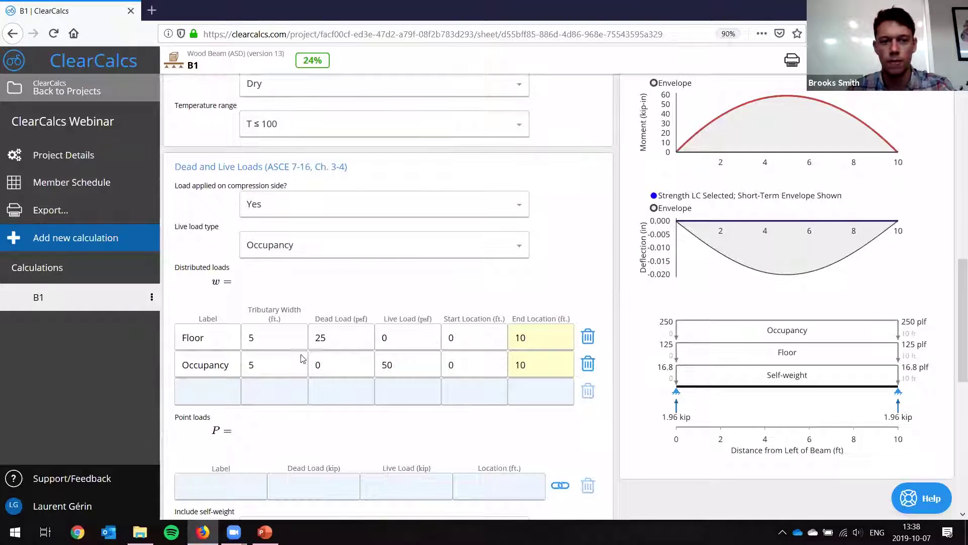
- Set the Floor and Occupancy tributary widths to =16/12 (1.33 ft)
left_click(288, 339)
left_click(272, 337)
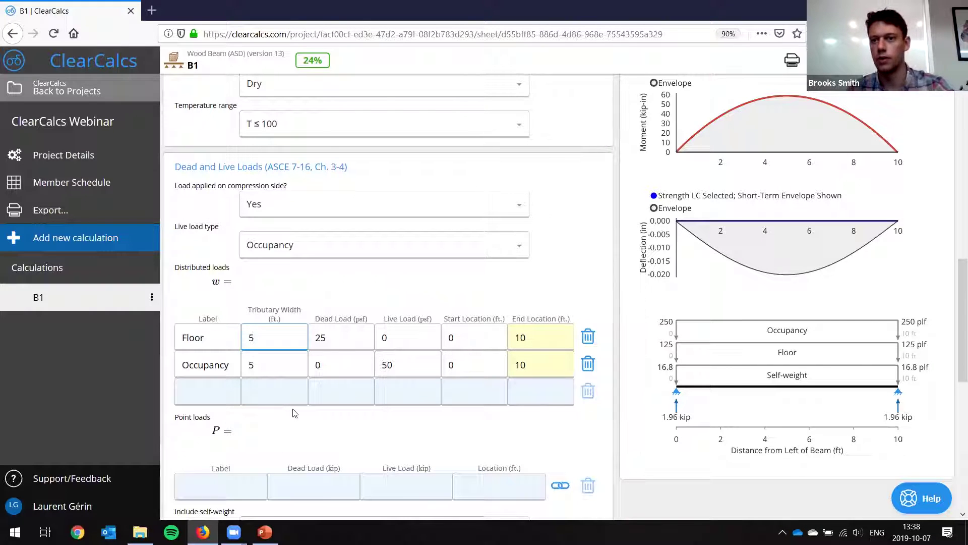
double_click(275, 327)
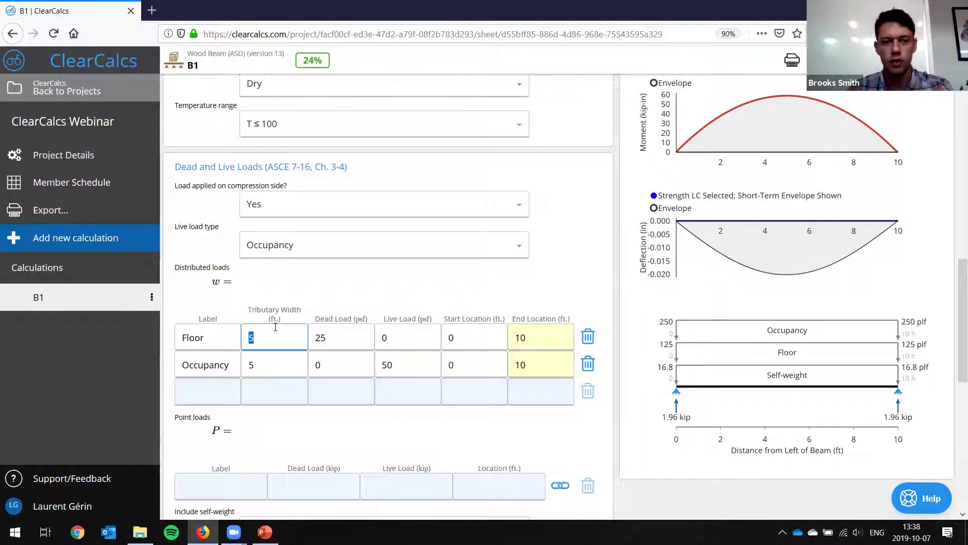
type("=16")
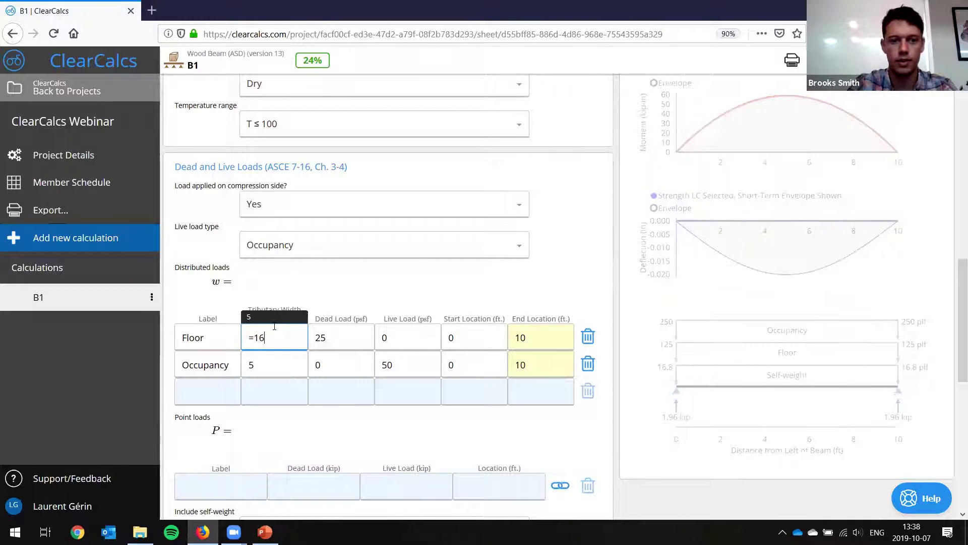
type("/12")
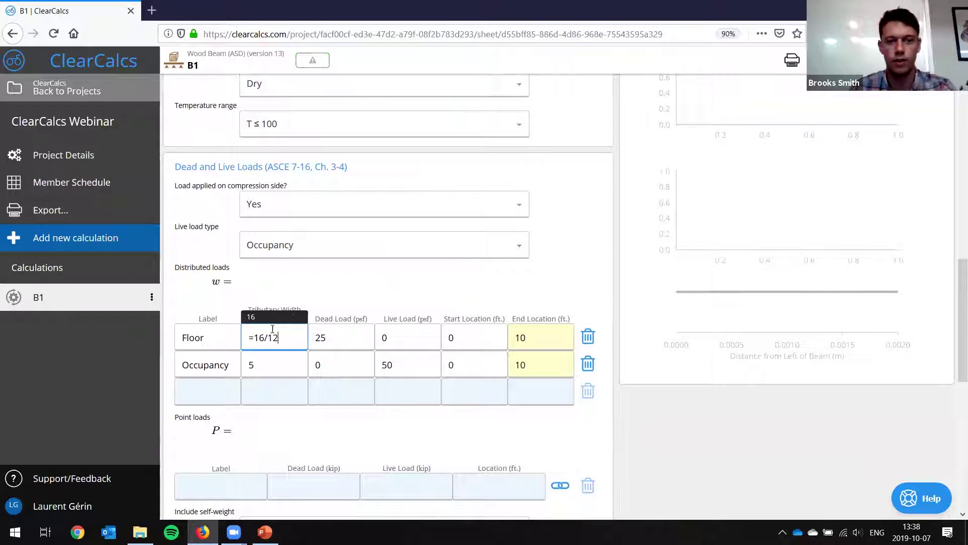
left_click(289, 363)
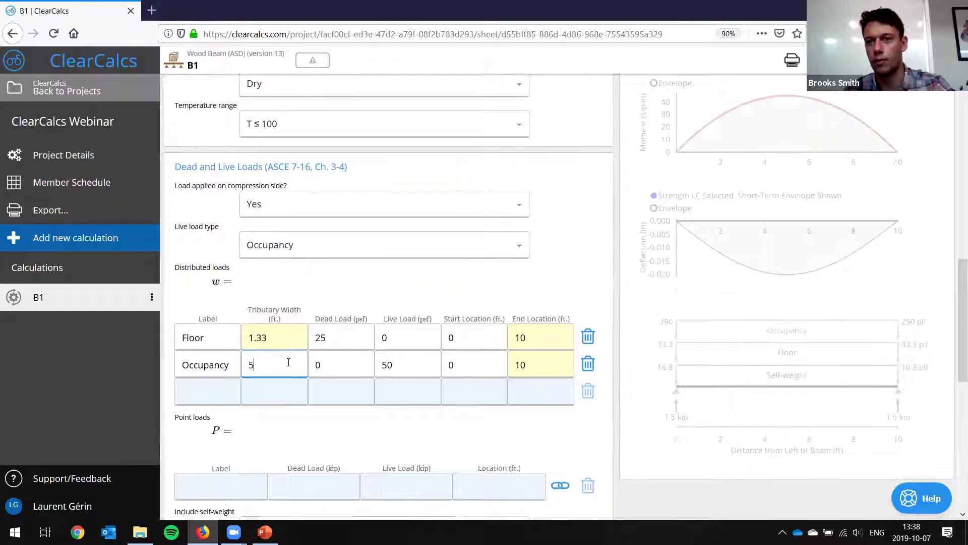
double_click(288, 363)
type("=")
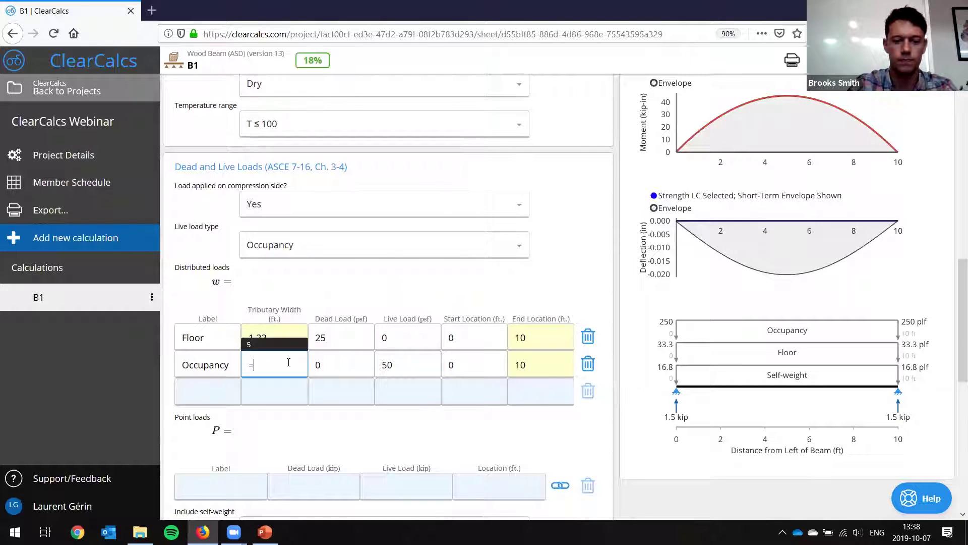
type("16/12")
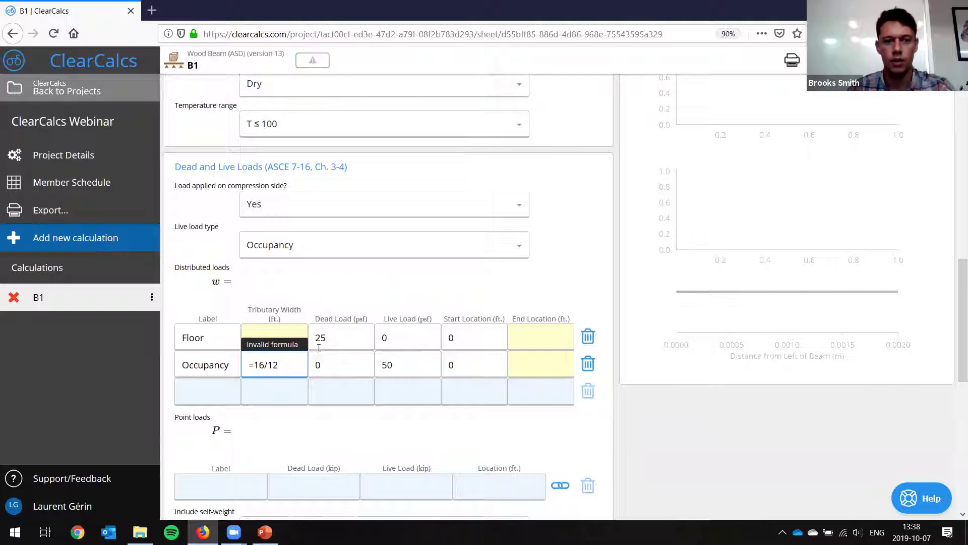
left_click(346, 339)
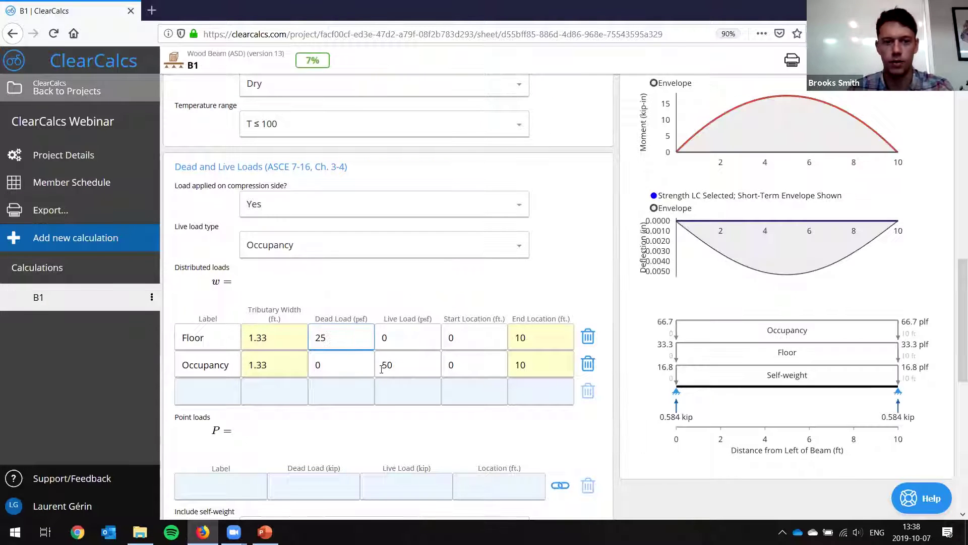
- Check the 50 psf Occupancy live load and return to the top of the sheet
double_click(398, 364)
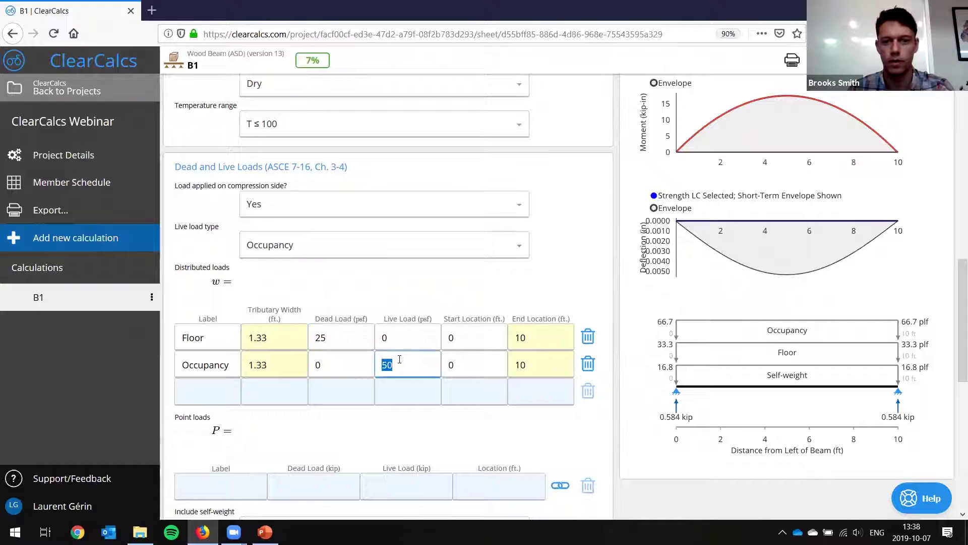
left_click(459, 290)
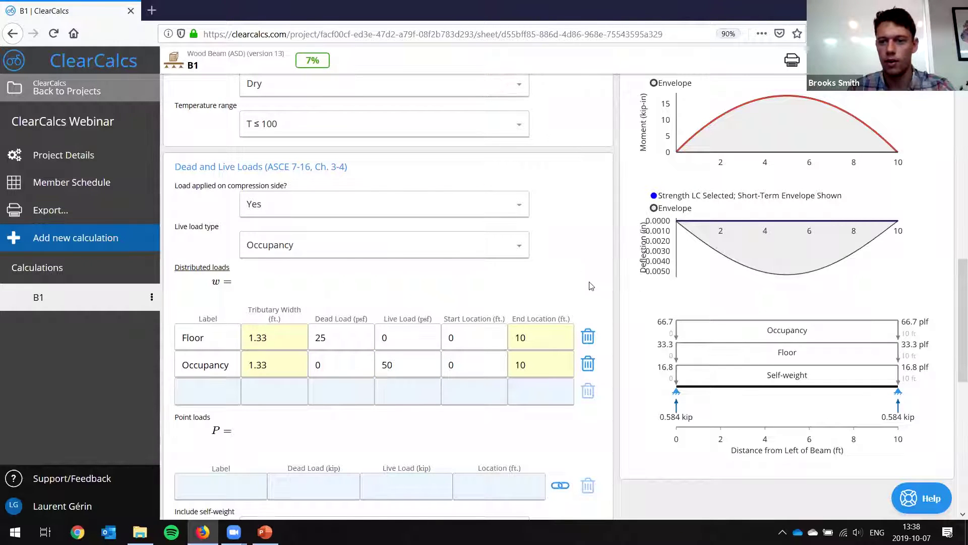
scroll(565, 270, "up", 6)
scroll(562, 269, "up", 8)
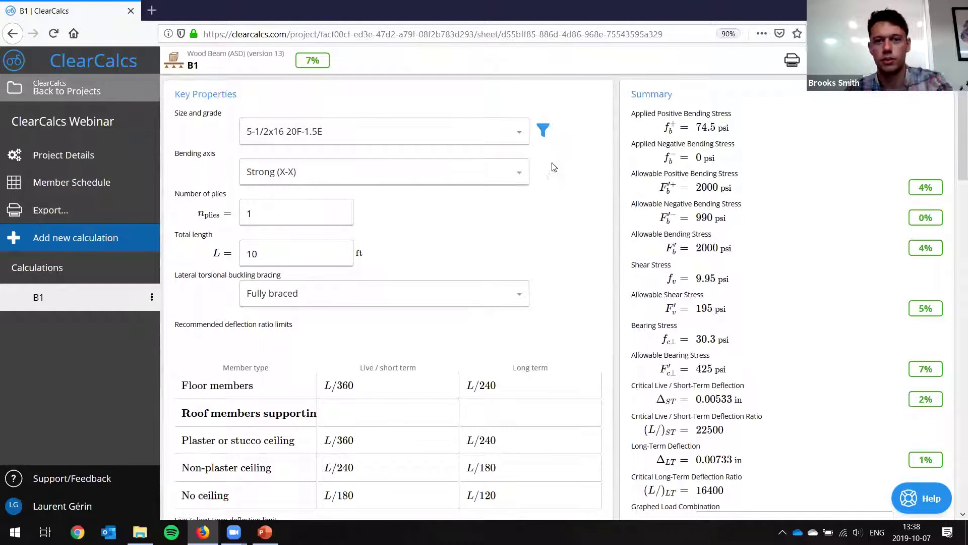
- Filter Size and grade to Dimension Lumber in Southern Pine
left_click(544, 131)
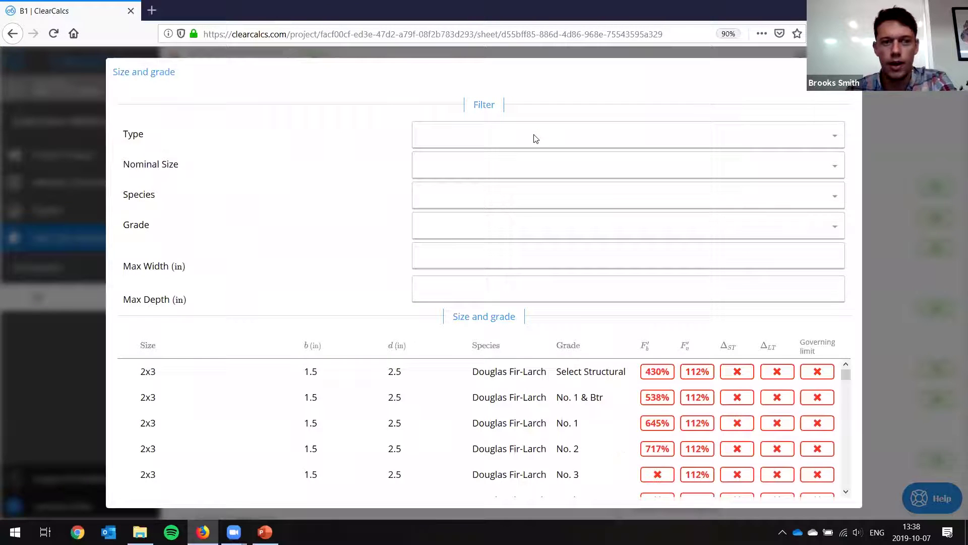
left_click(512, 135)
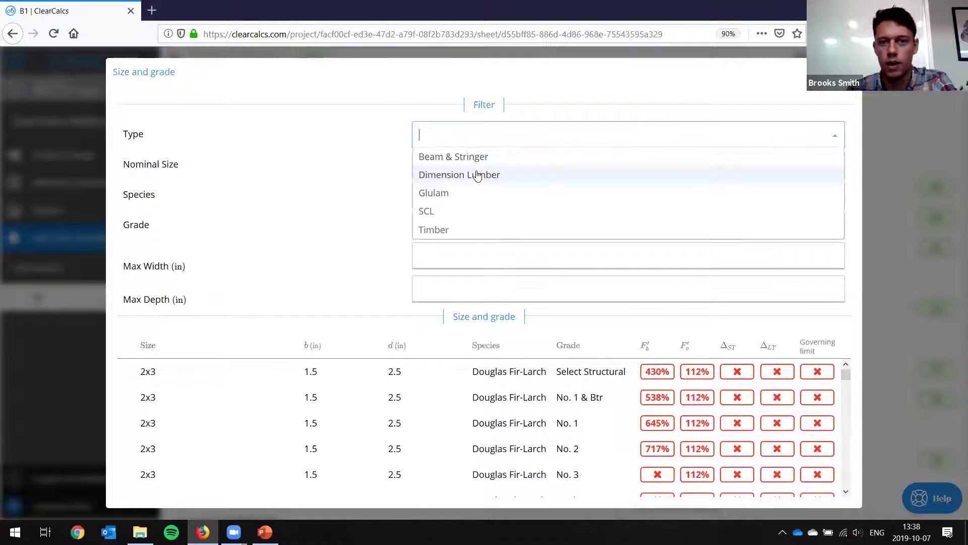
left_click(478, 176)
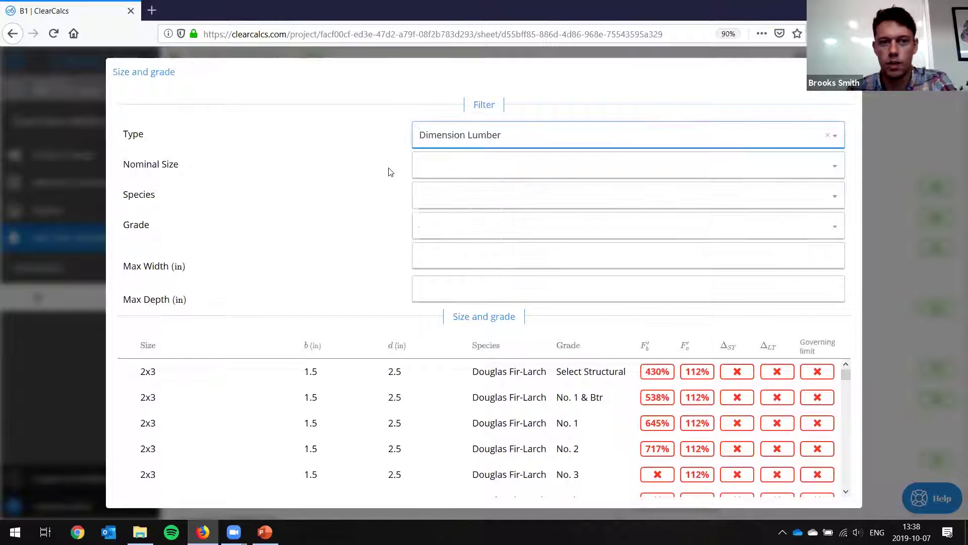
left_click(465, 200)
type("south")
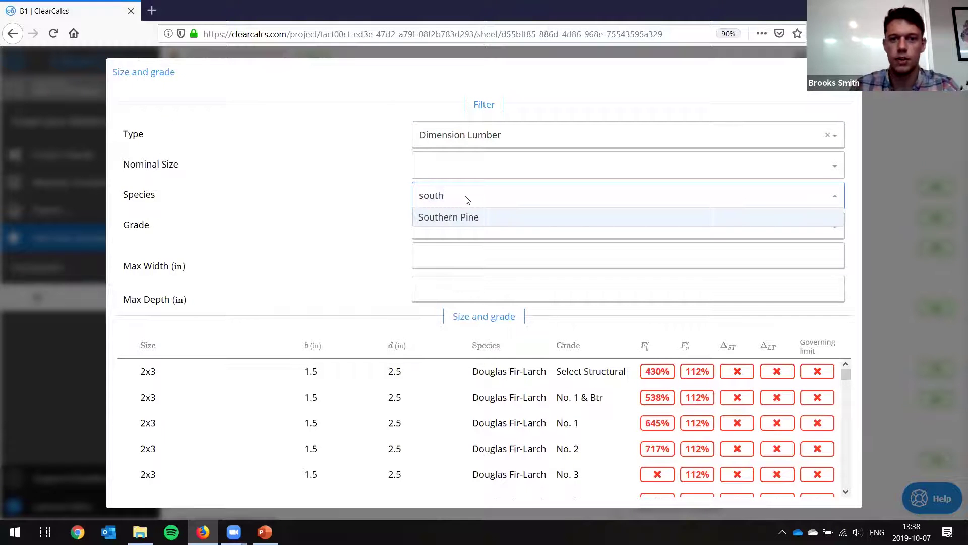
left_click(442, 219)
- Add grade No. 1 and a 2 in maximum width to the filter, then browse results
left_click(452, 230)
type("No.")
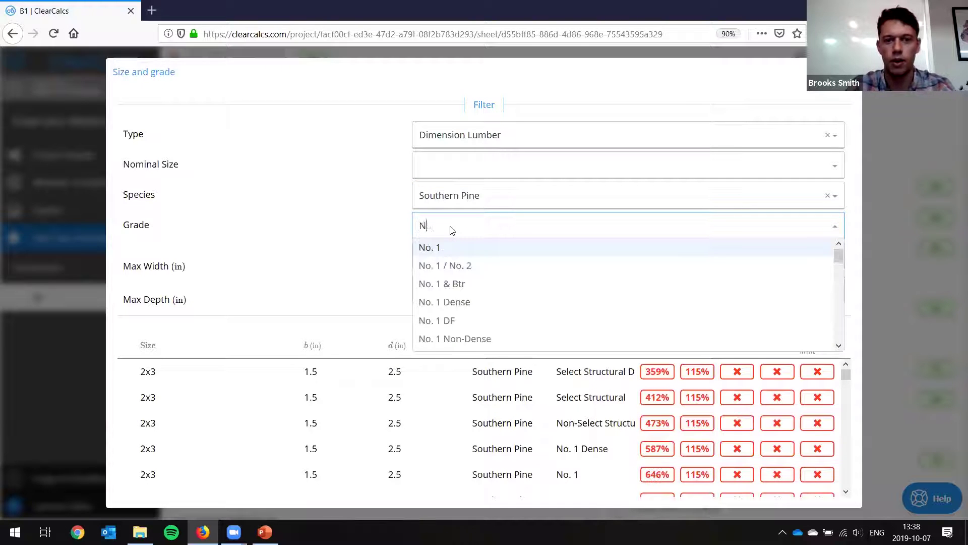
left_click(430, 247)
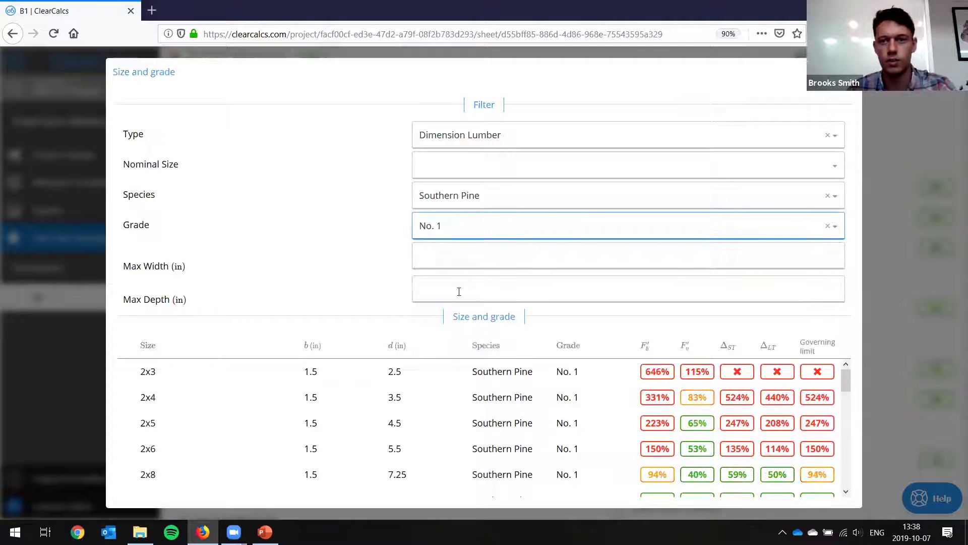
left_click(446, 252)
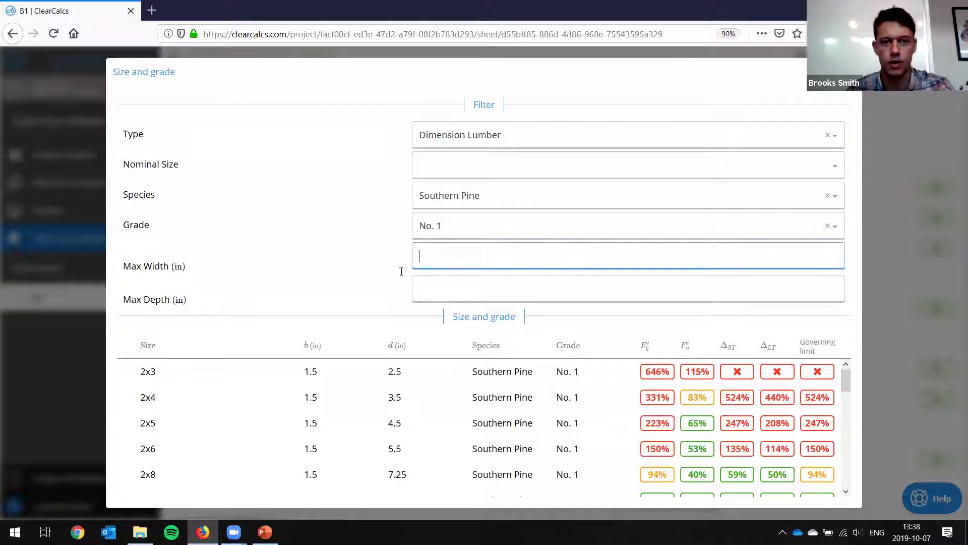
type("2")
left_click(343, 209)
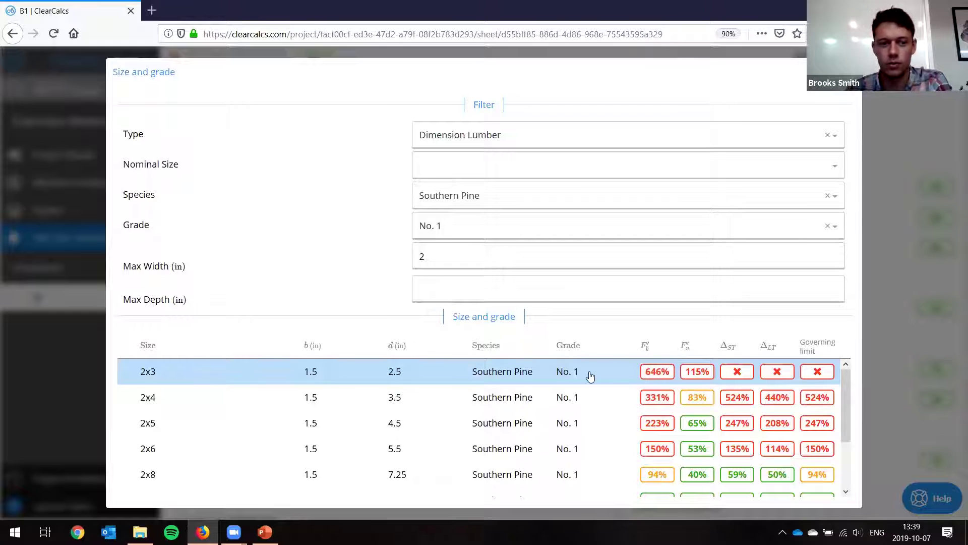
scroll(623, 449, "down", 3)
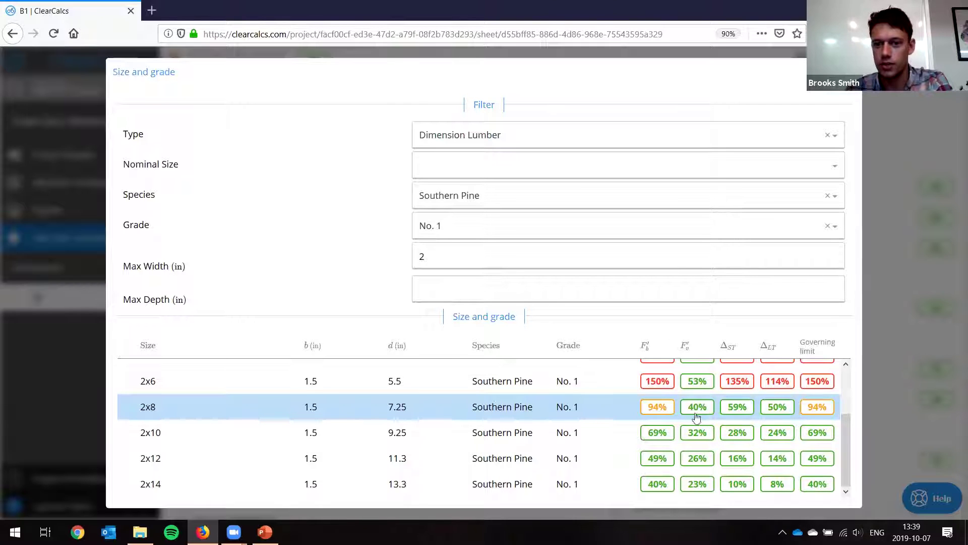
- Apply the 2x8 Southern Pine No. 1 size and compare bending stresses 1170 vs 1250
left_click(601, 412)
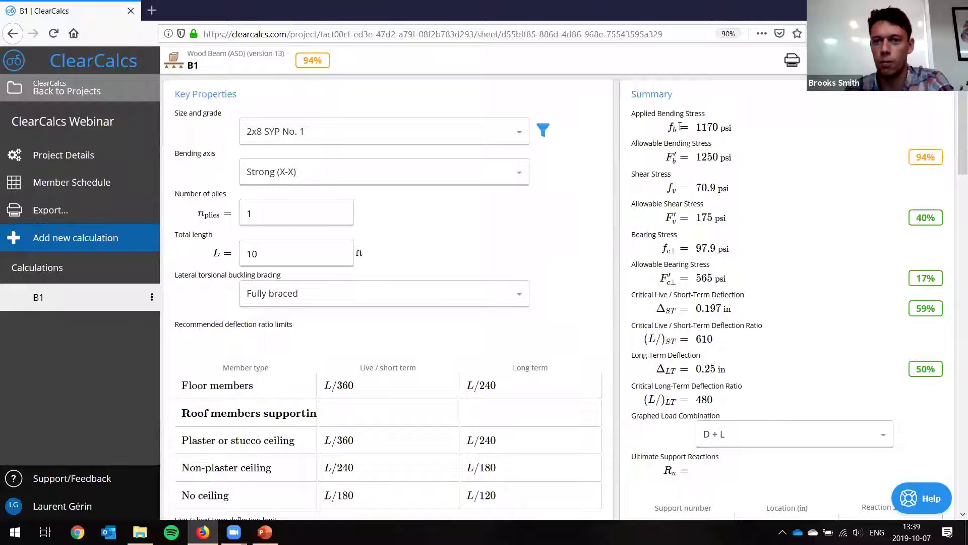
left_click_drag(697, 129, 718, 139)
left_click(717, 131)
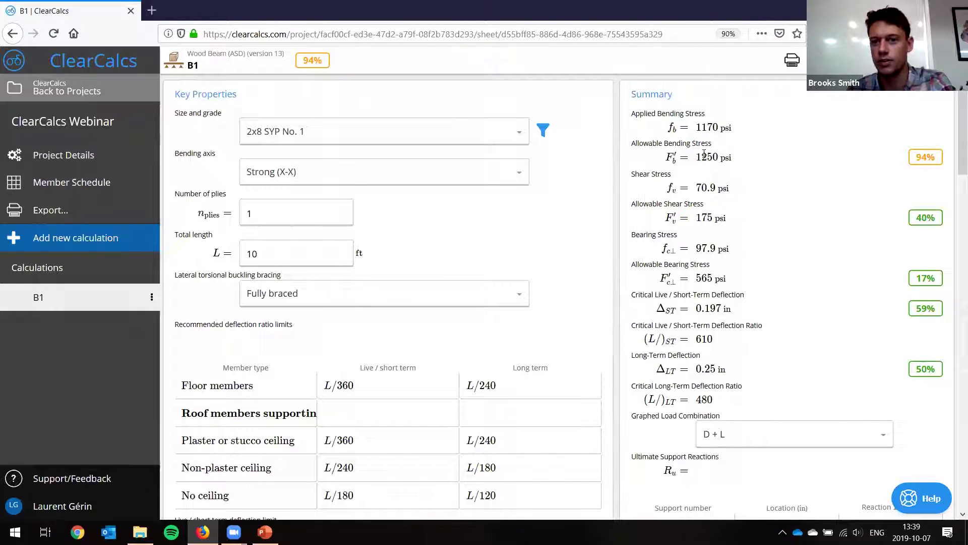
left_click_drag(698, 153, 719, 159)
left_click(720, 159)
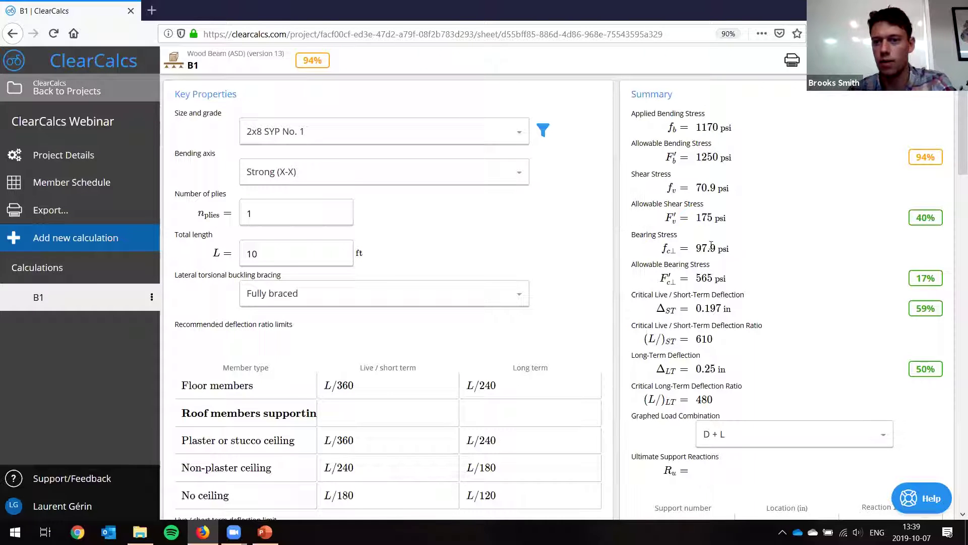
- Review the short-term (0.197 in) and long-term (0.25 in) deflection results
scroll(722, 296, "down", 1)
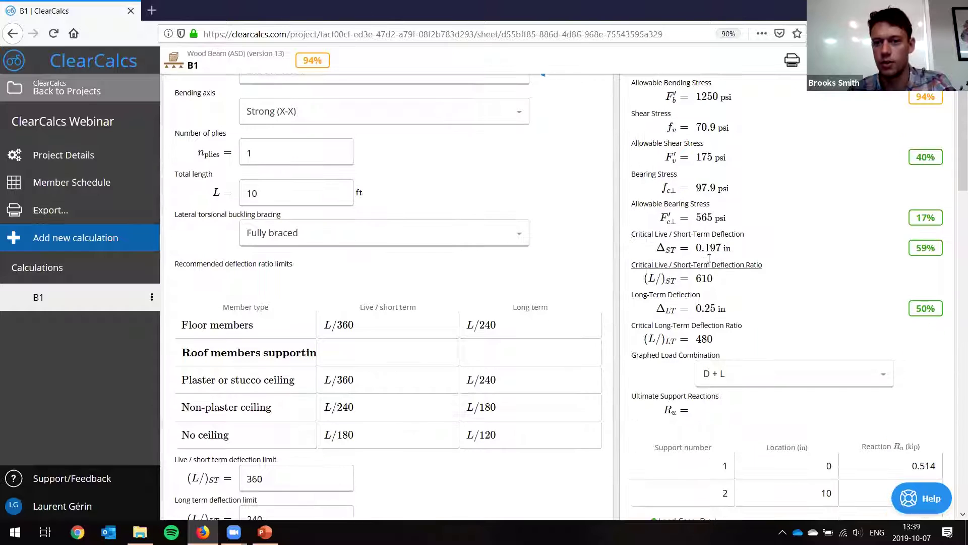
left_click_drag(705, 248, 722, 248)
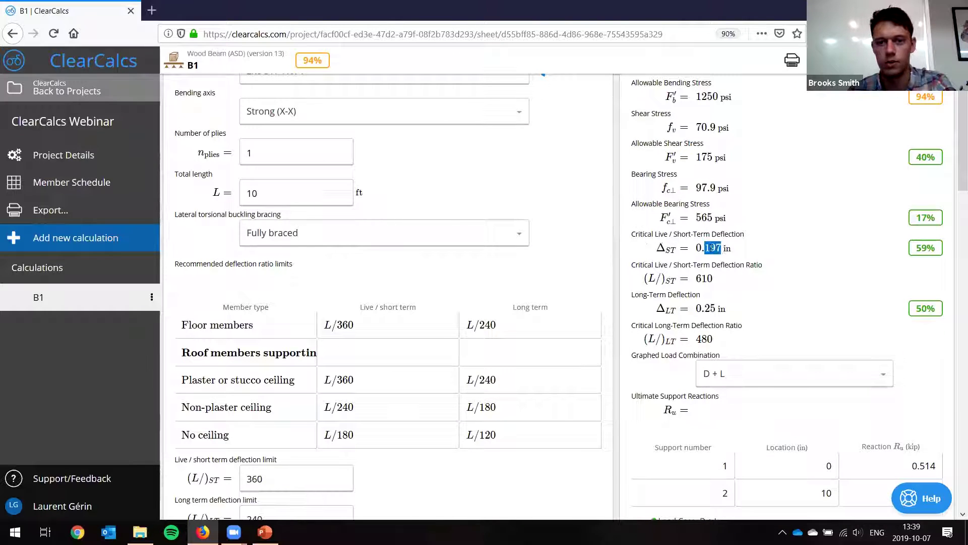
left_click(699, 305)
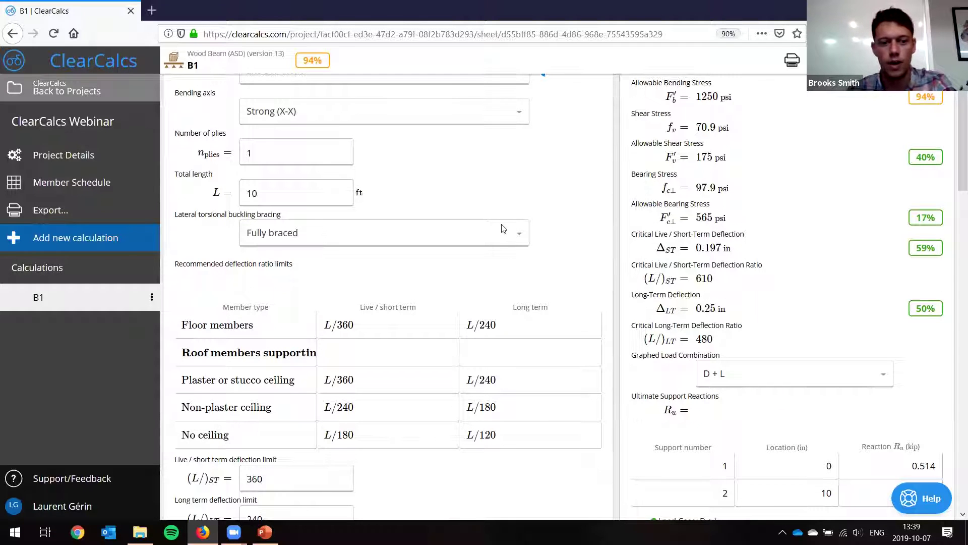
scroll(503, 229, "down", 10)
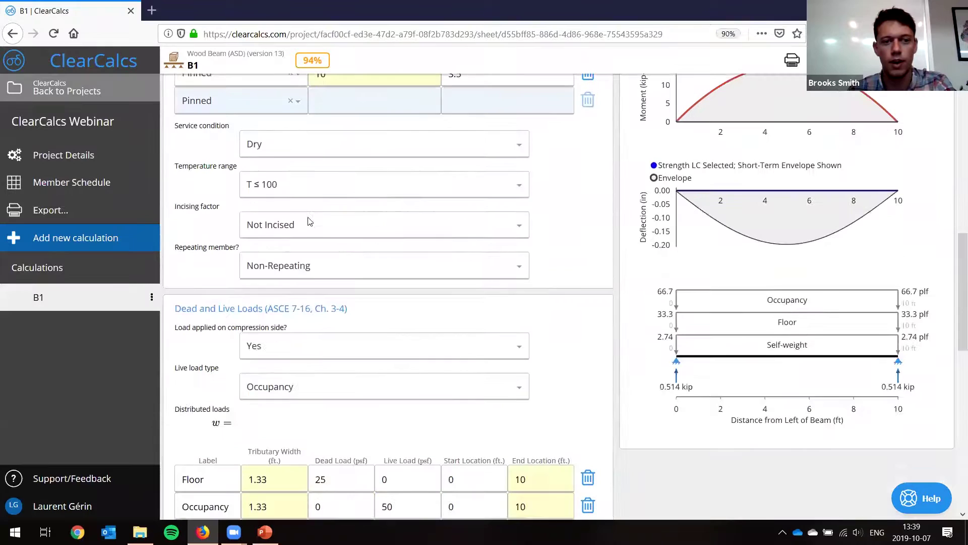
- Set Repeating member? to Repeating, dropping utilisation from 94% to 82%
left_click(301, 268)
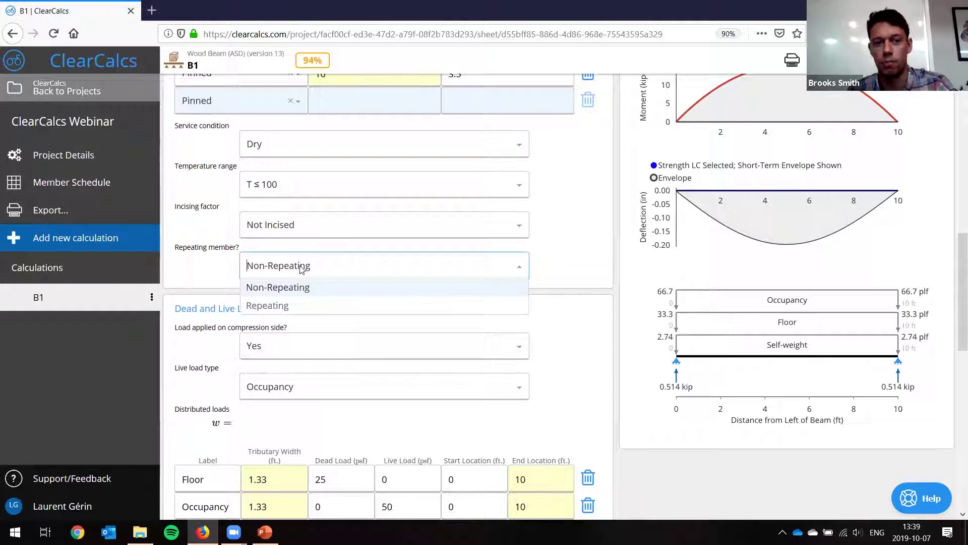
left_click(326, 308)
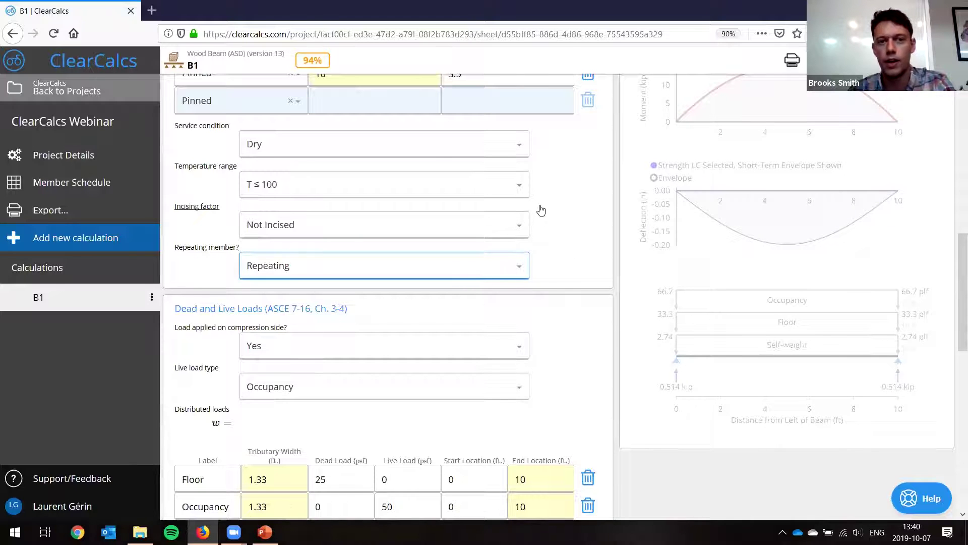
mouse_move(311, 61)
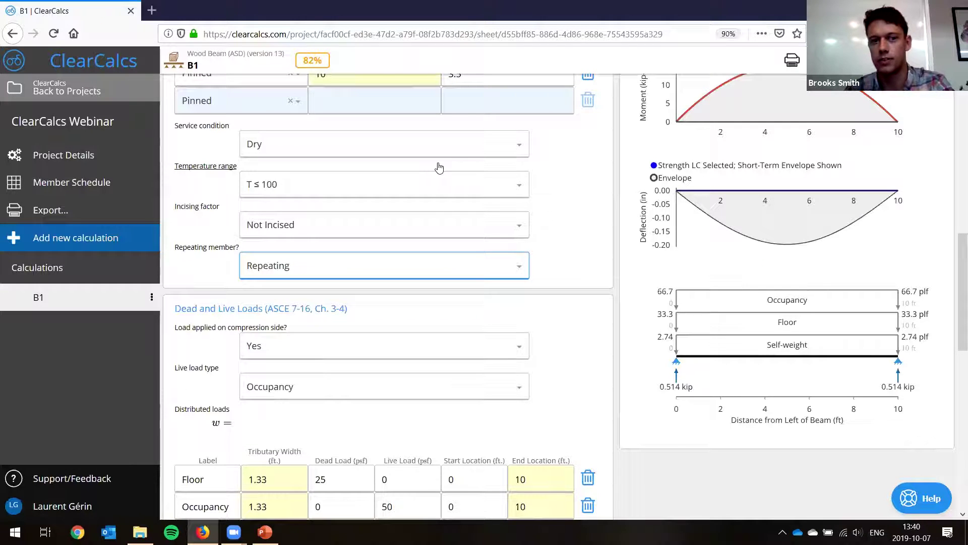
left_click(564, 244)
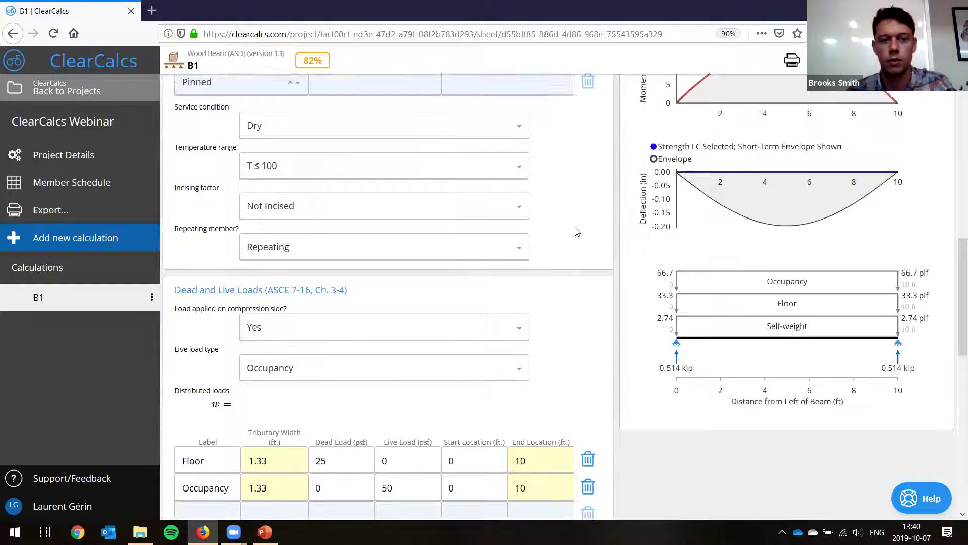
- Review the Elastic Modulus factors CM = 1, Ct = 1 and Ci, then collapse the details
scroll(577, 231, "down", 8)
scroll(313, 229, "down", 3)
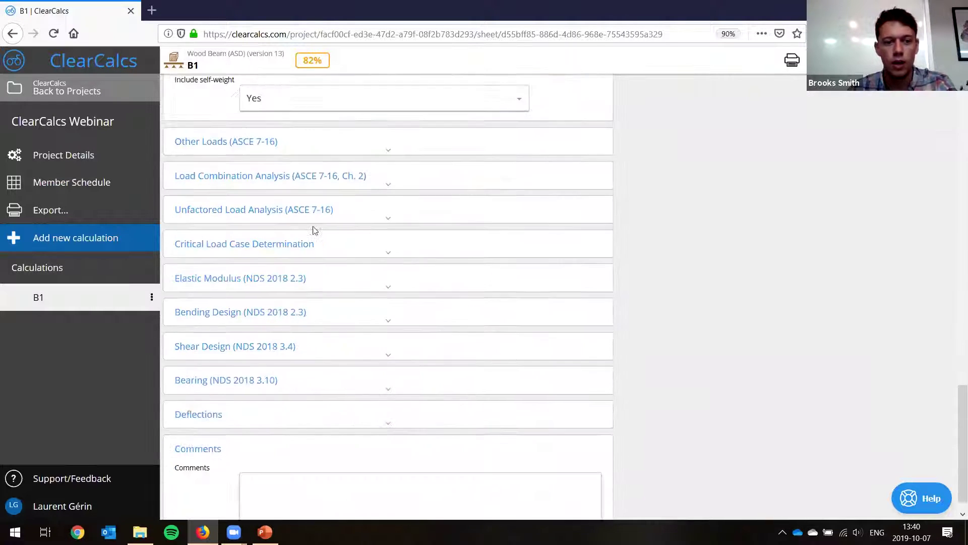
left_click(313, 258)
scroll(259, 262, "down", 2)
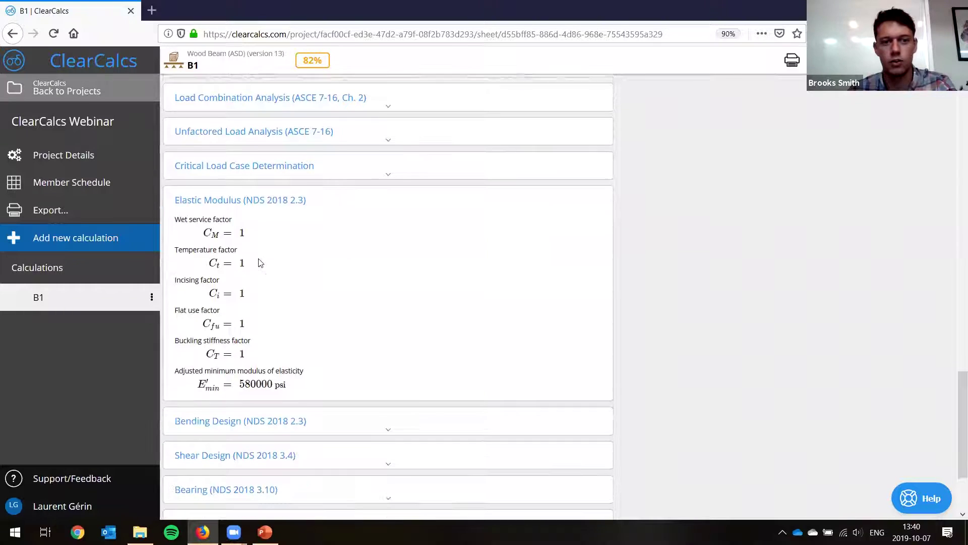
left_click_drag(202, 226, 260, 227)
left_click(214, 255)
left_click_drag(214, 255, 242, 256)
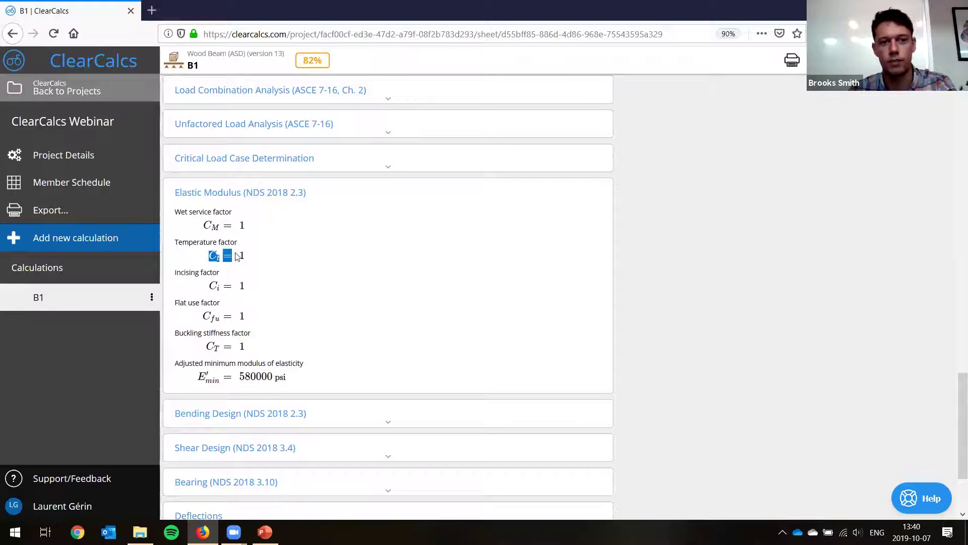
left_click(214, 285)
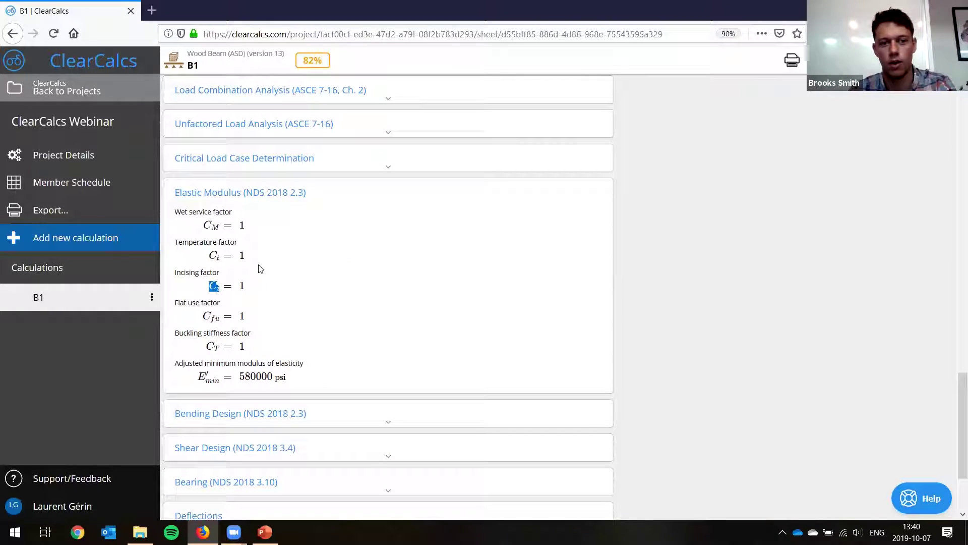
left_click(283, 233)
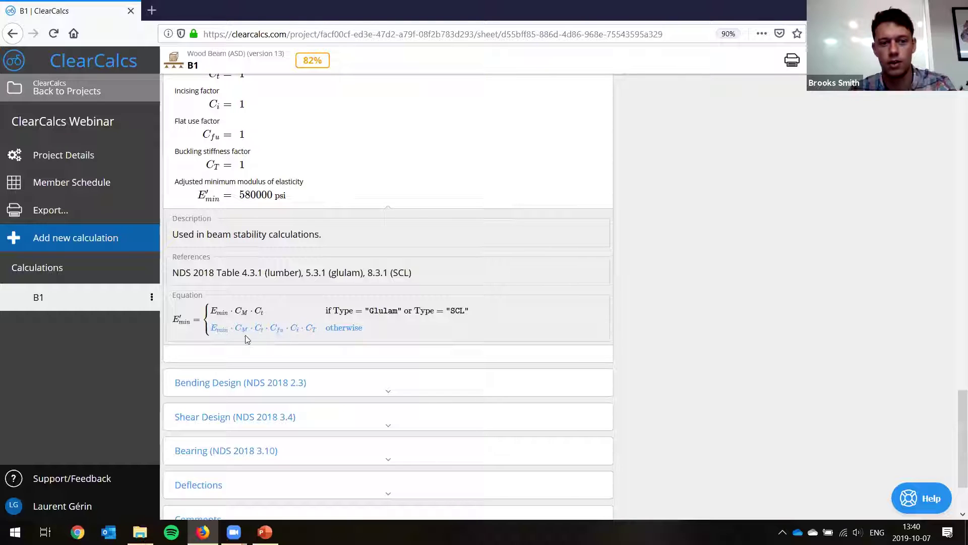
scroll(294, 313, "up", 2)
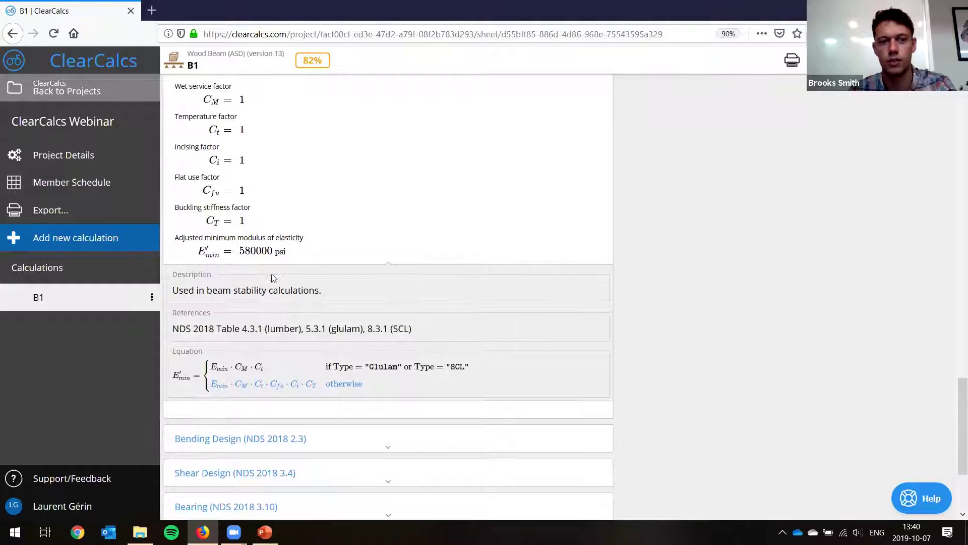
scroll(238, 238, "up", 2)
left_click(246, 132)
scroll(285, 149, "up", 4)
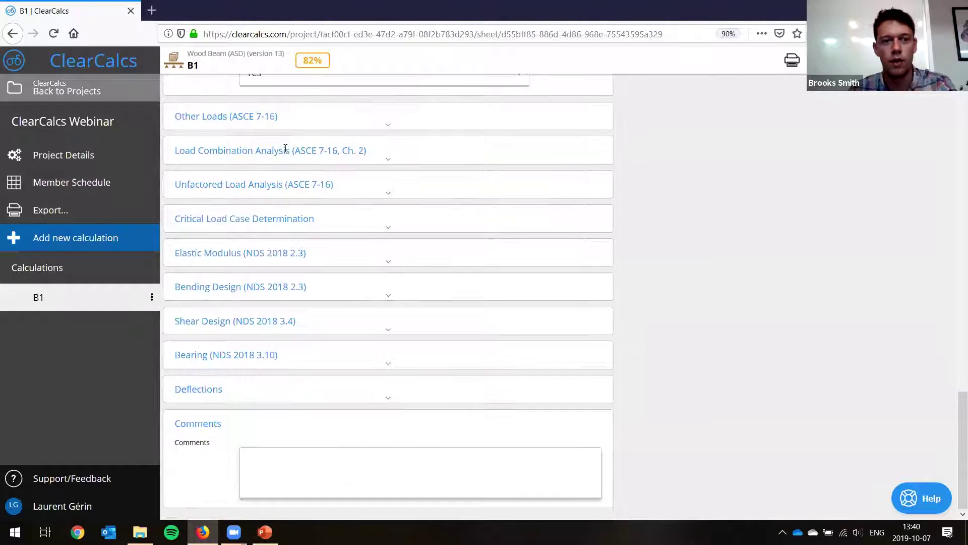
- Highlight the 1.15 repeating member factor in Bending Design, then collapse the section
left_click(303, 286)
scroll(294, 231, "down", 3)
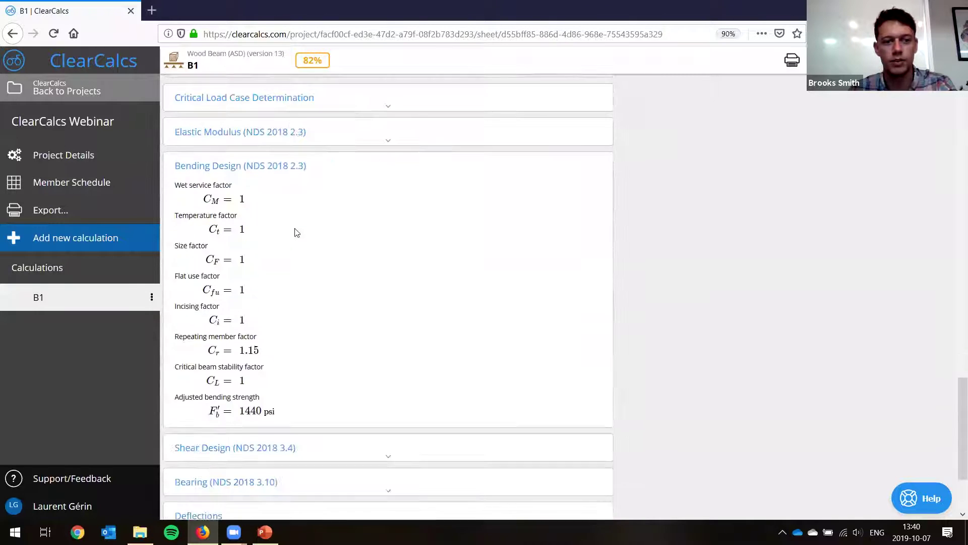
double_click(249, 291)
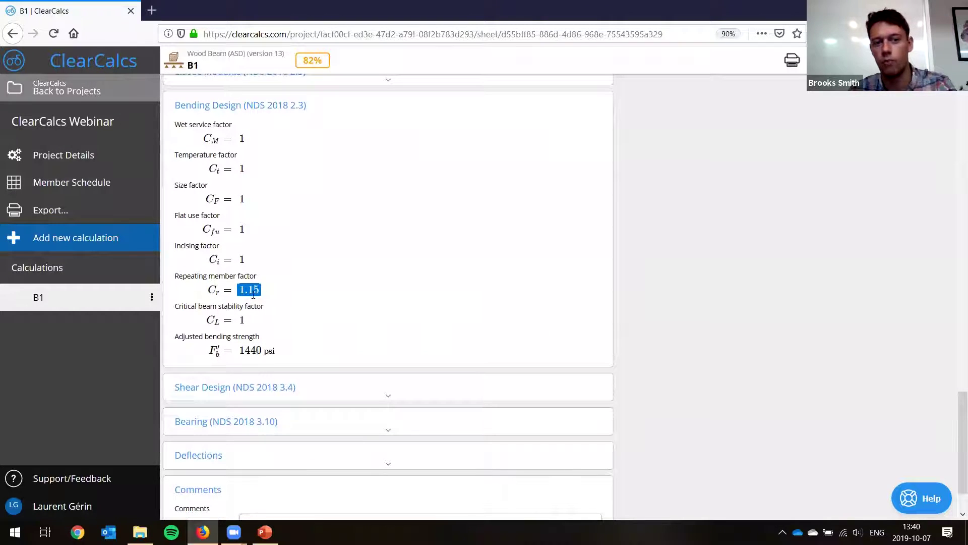
left_click(268, 279)
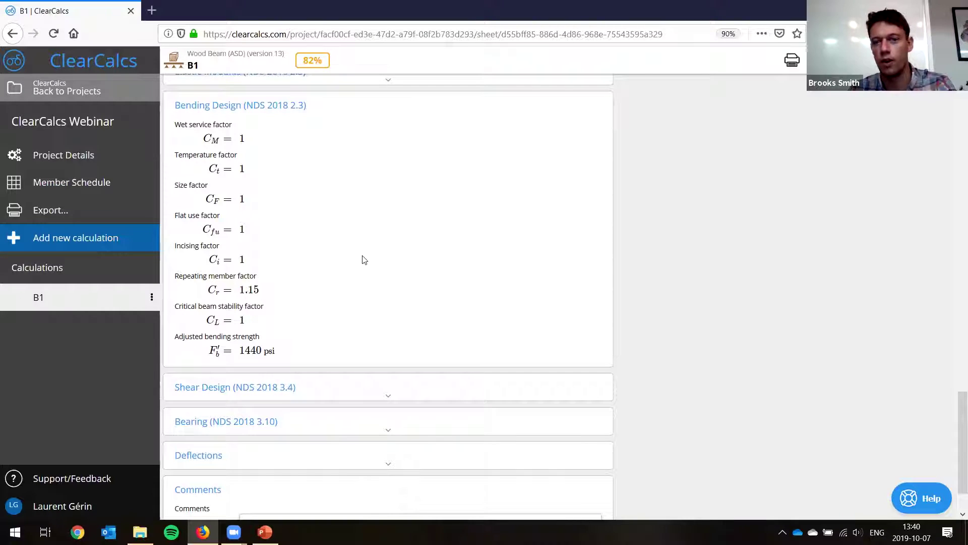
scroll(361, 255, "up", 1)
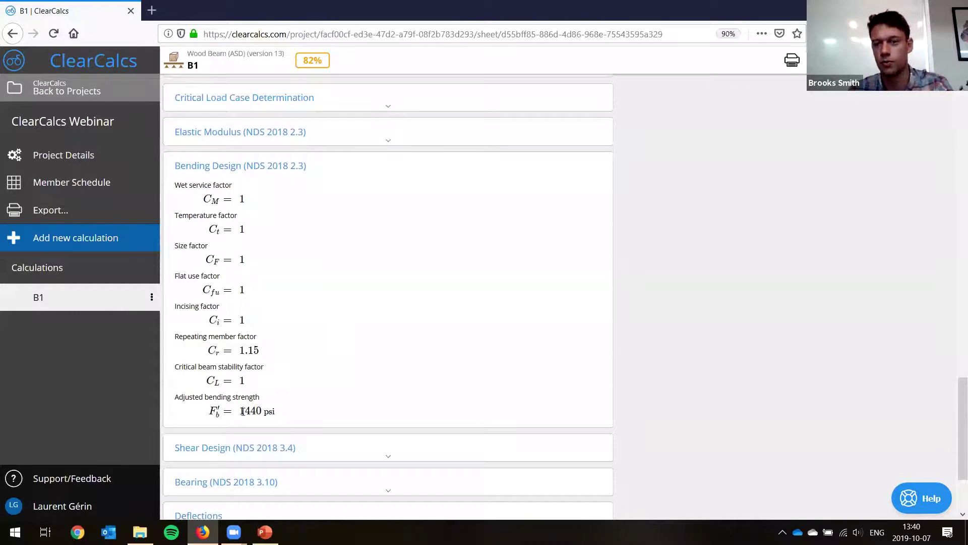
left_click(316, 166)
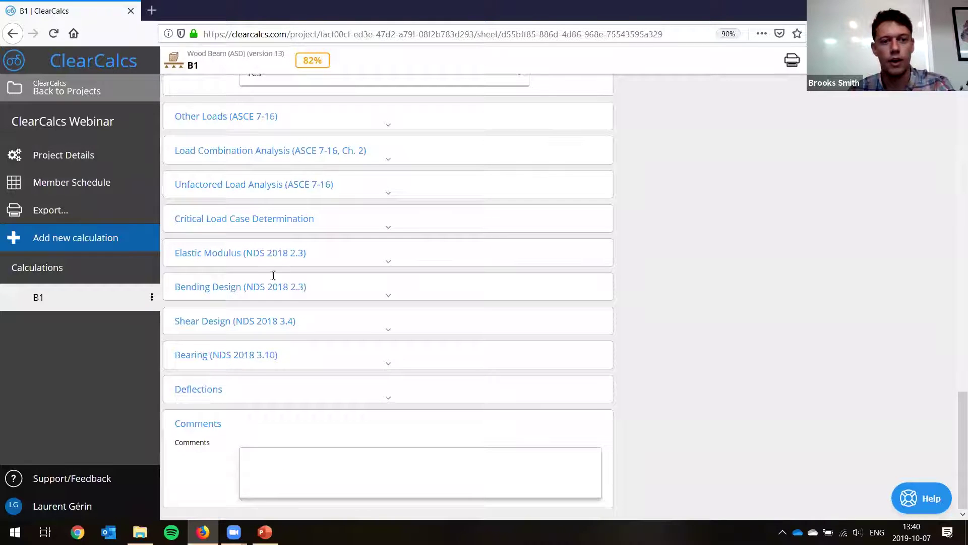
- Expand Bearing and review the 97.9 psi bearing stress against 565 psi allowable
left_click(243, 353)
scroll(261, 246, "down", 5)
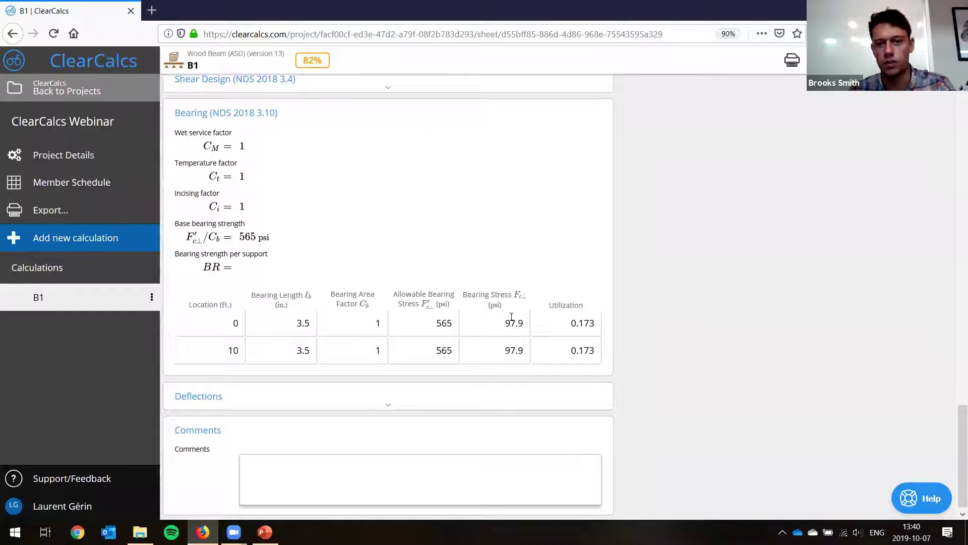
left_click_drag(506, 323, 523, 323)
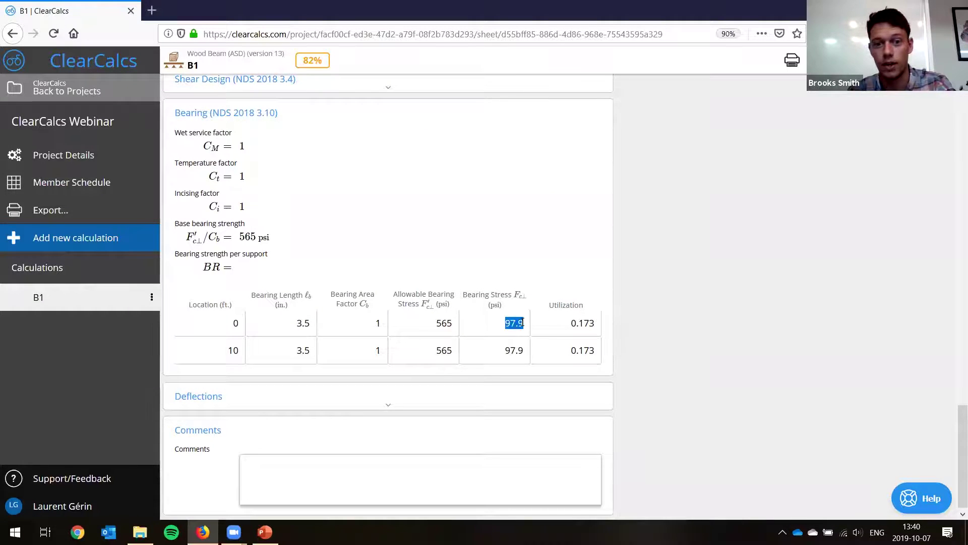
left_click(520, 330)
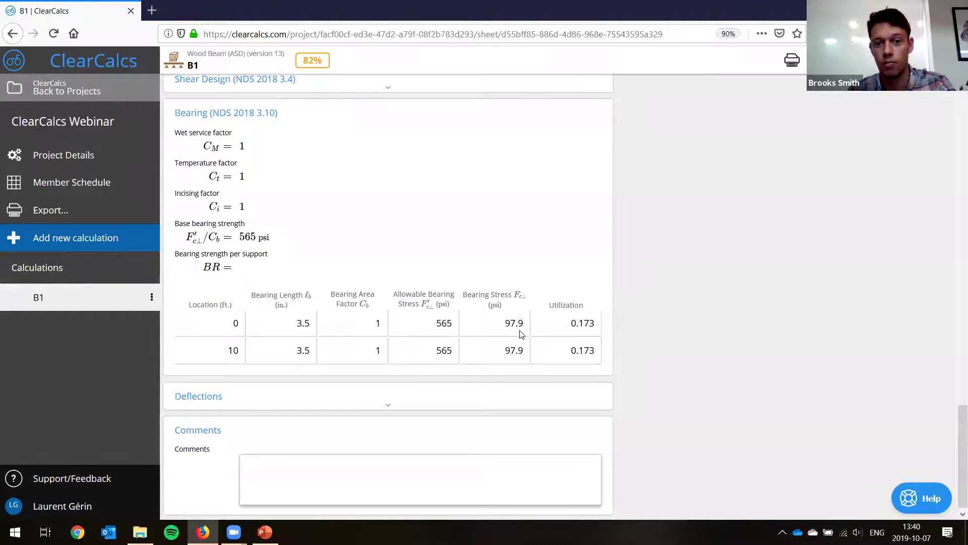
left_click(448, 326)
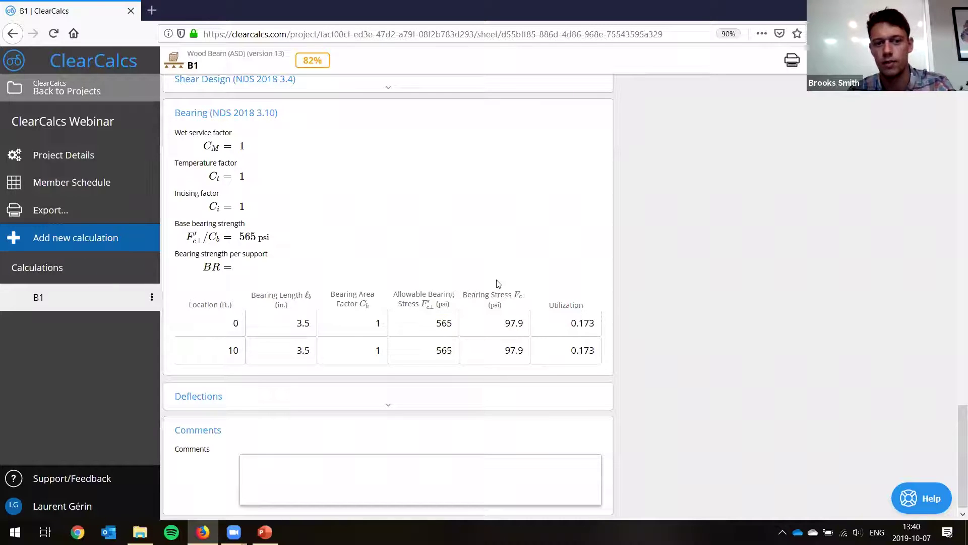
- Expand Deflections and highlight the deflection ratios 480 and 610
left_click(357, 400)
scroll(356, 383, "down", 4)
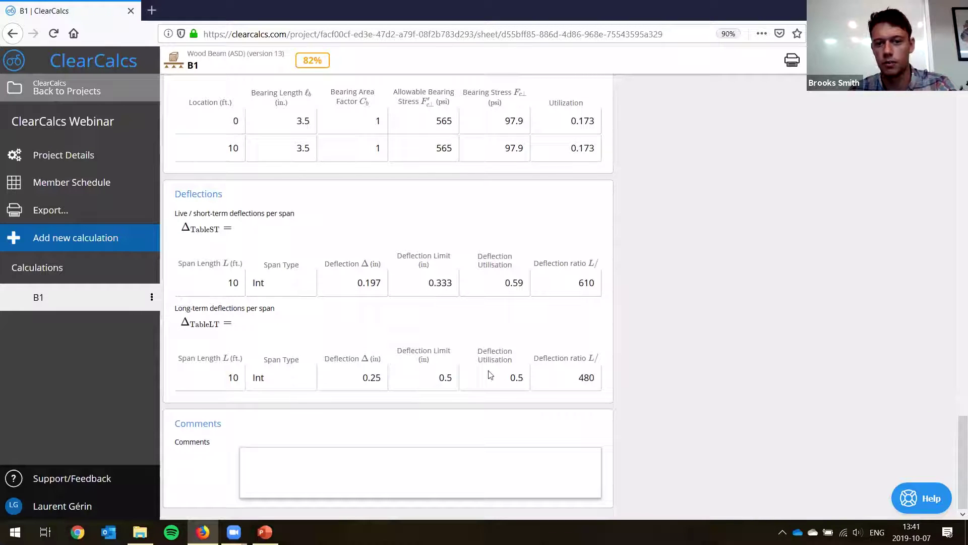
double_click(587, 378)
double_click(587, 282)
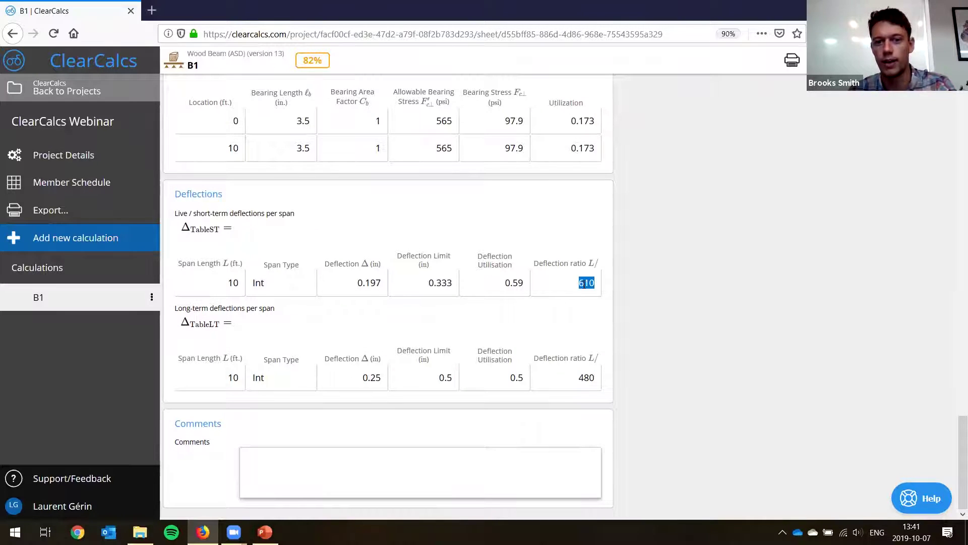
middle_click(649, 364)
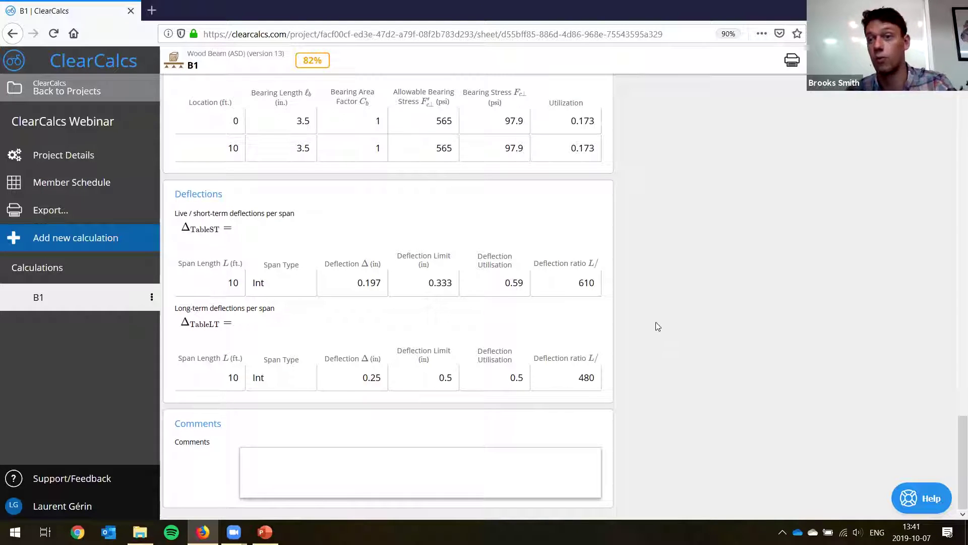
scroll(651, 322, "up", 15)
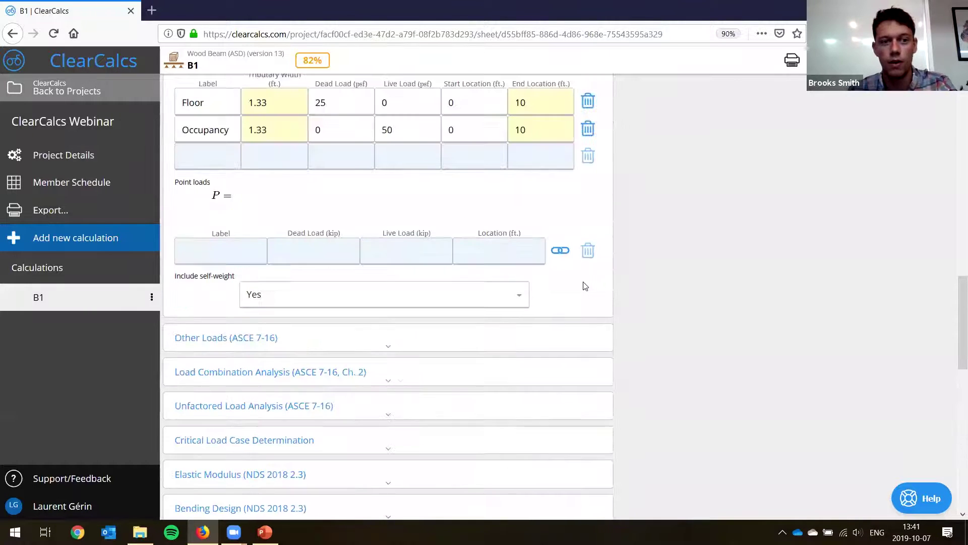
scroll(599, 264, "up", 8)
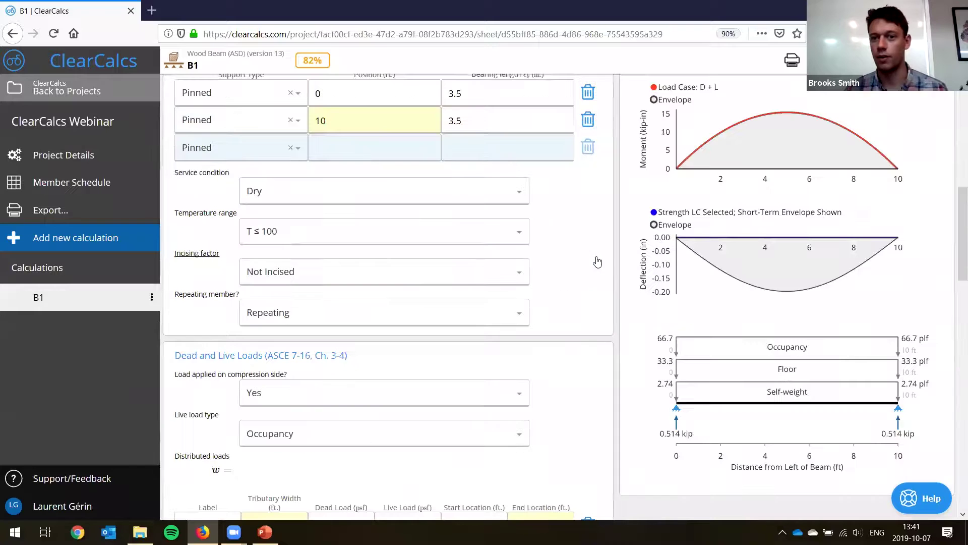
scroll(621, 197, "up", 10)
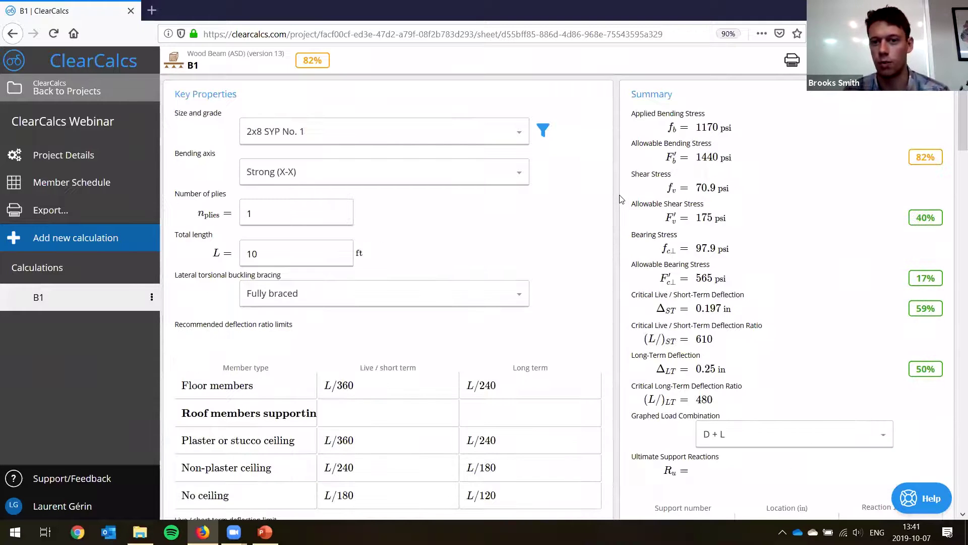
scroll(621, 199, "down", 1)
scroll(621, 199, "down", 12)
mouse_move(676, 218)
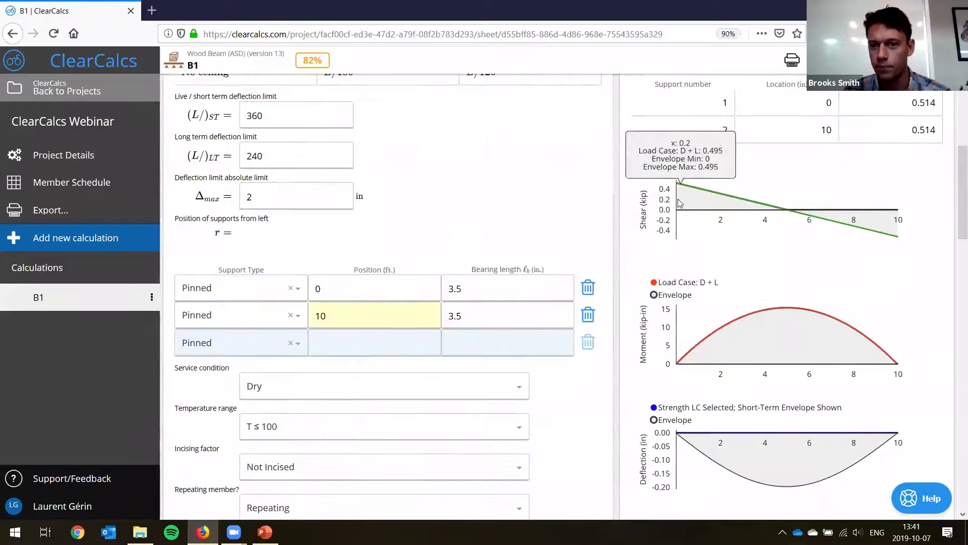
scroll(767, 207, "down", 4)
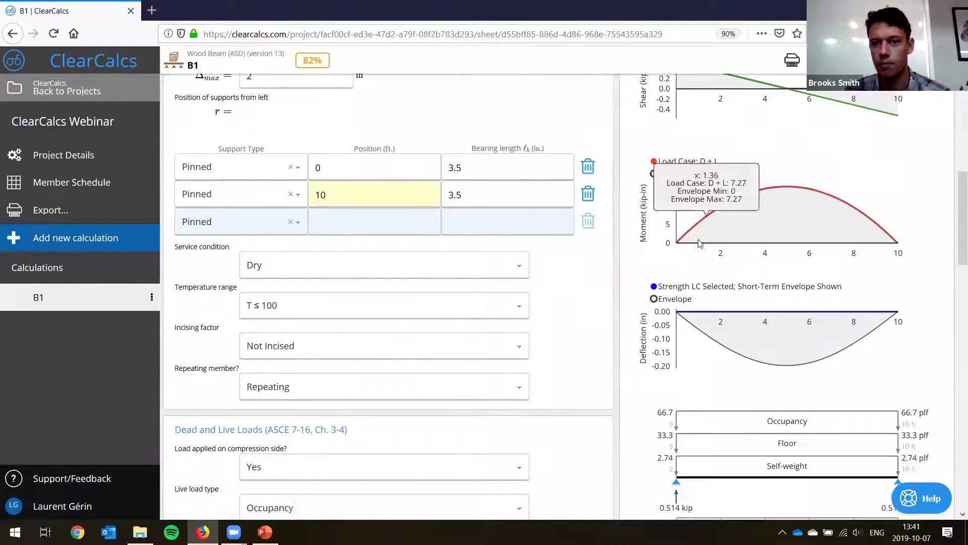
scroll(732, 247, "up", 8)
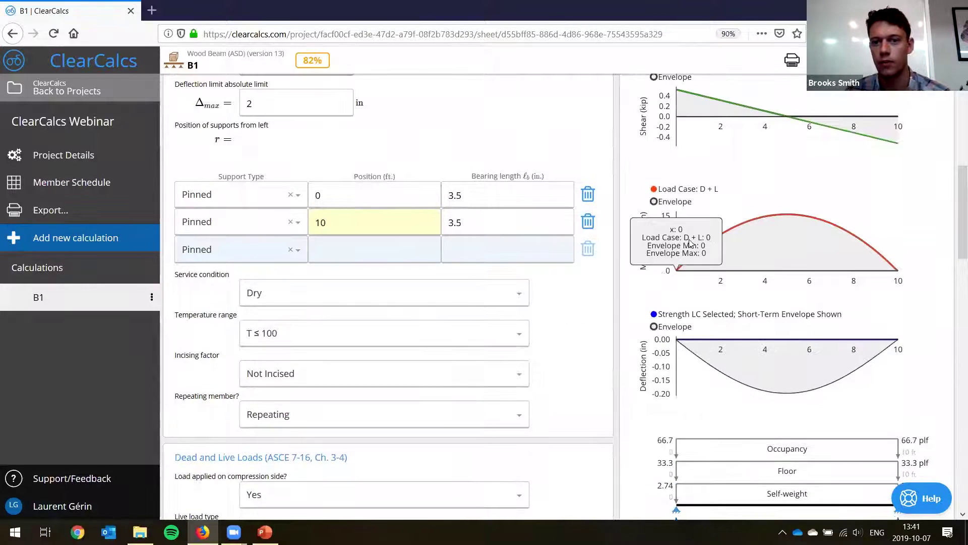
scroll(733, 243, "up", 7)
scroll(756, 303, "down", 11)
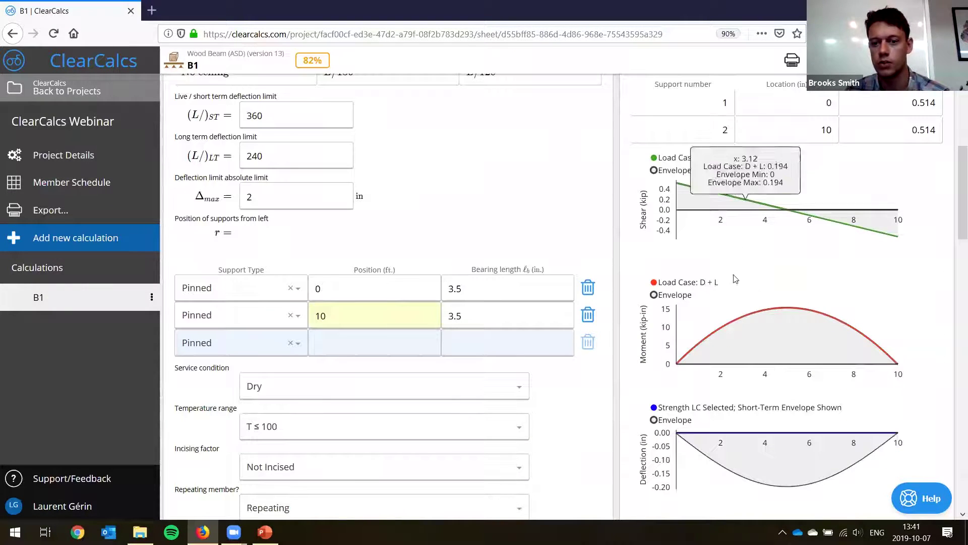
scroll(716, 313, "down", 6)
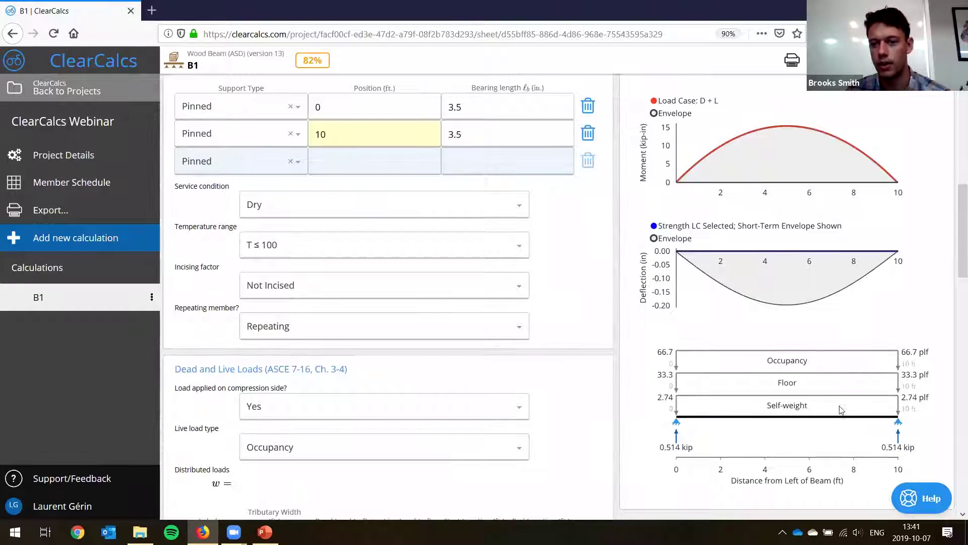
scroll(714, 382, "down", 4)
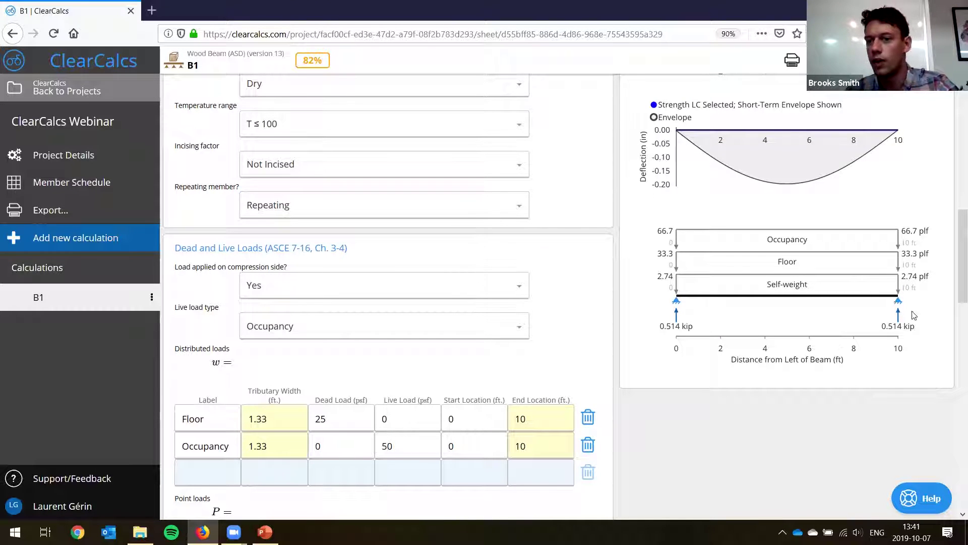
mouse_move(813, 214)
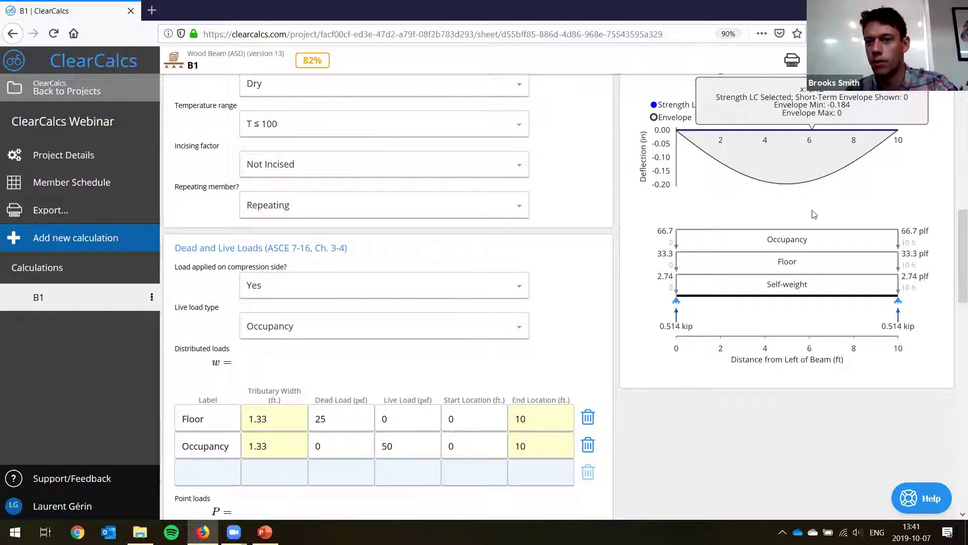
scroll(508, 274, "down", 7)
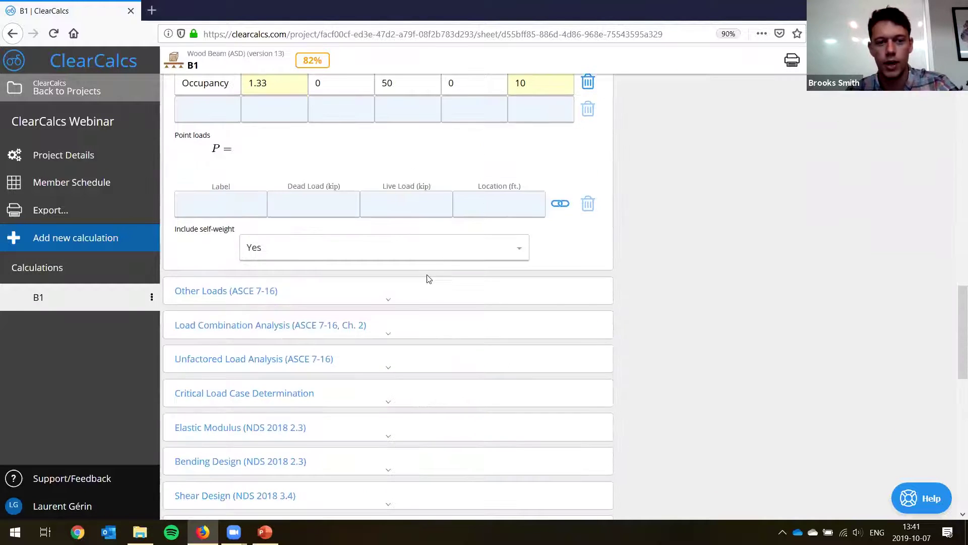
- Set Include self-weight to No, lowering bending utilisation to 79%
left_click(413, 249)
left_click(299, 287)
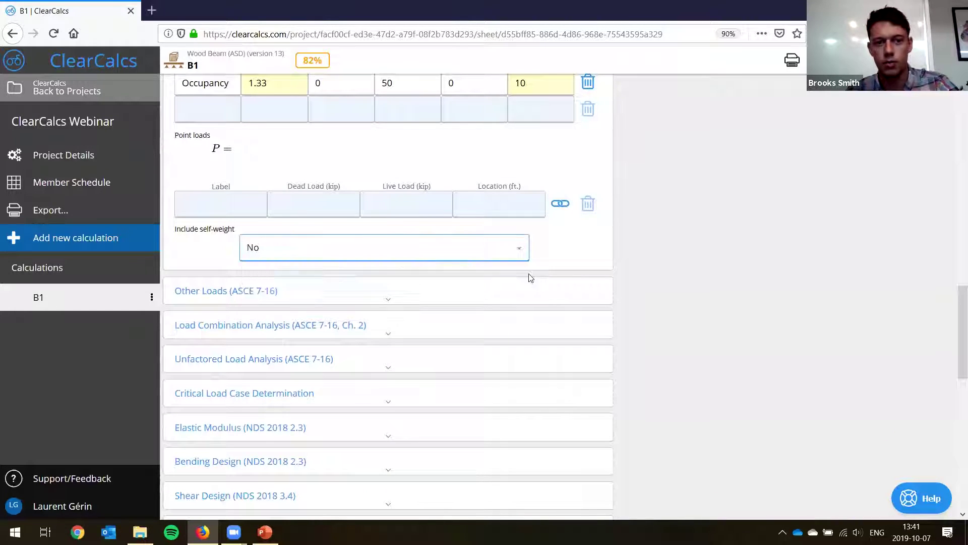
scroll(651, 255, "up", 6)
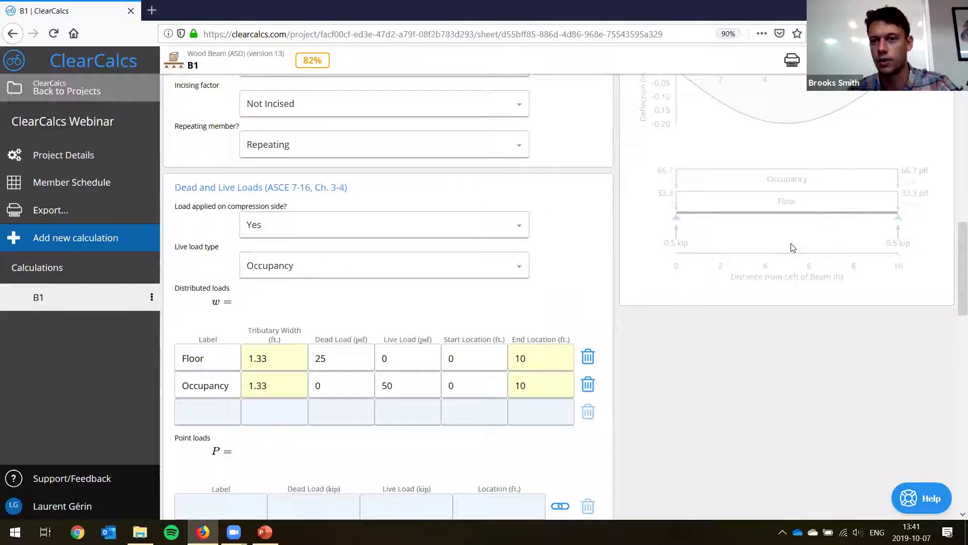
scroll(793, 248, "up", 15)
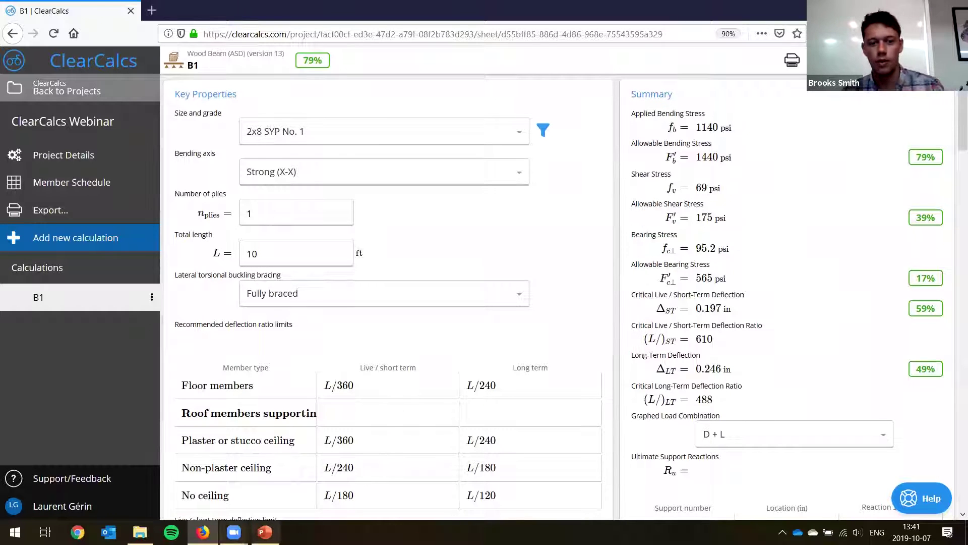
left_click(265, 532)
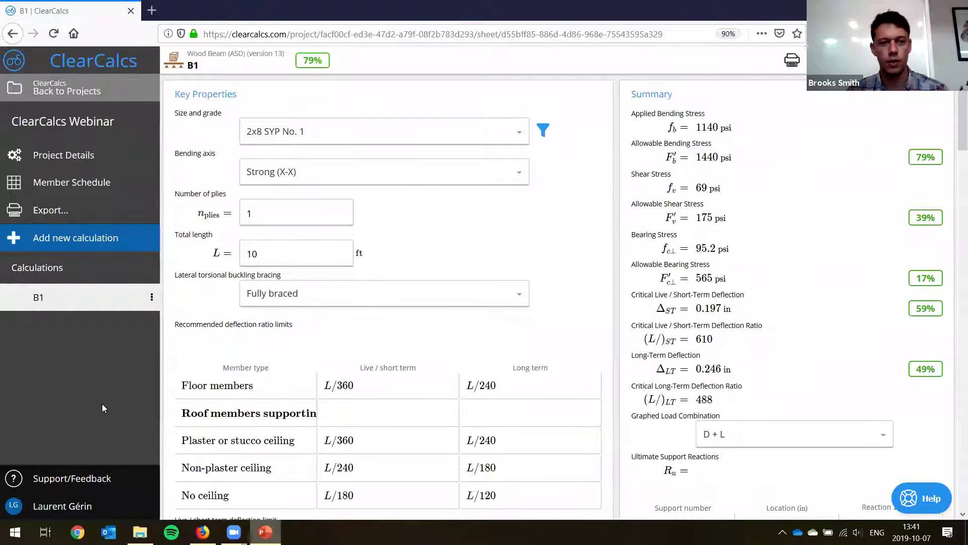
- Display slide 32, whose notes give 43 ft length, supports at 15 and 35 ft, and 25/100 psf loads
left_click(121, 400)
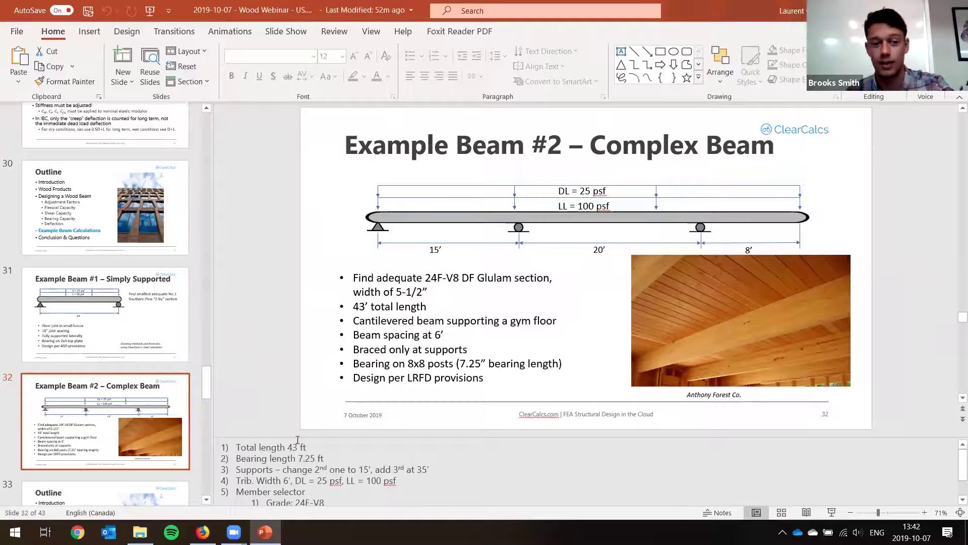
- Add a new Wood Beam (LRFD) sheet B2, collapse its details, and return to slide 32
left_click(203, 531)
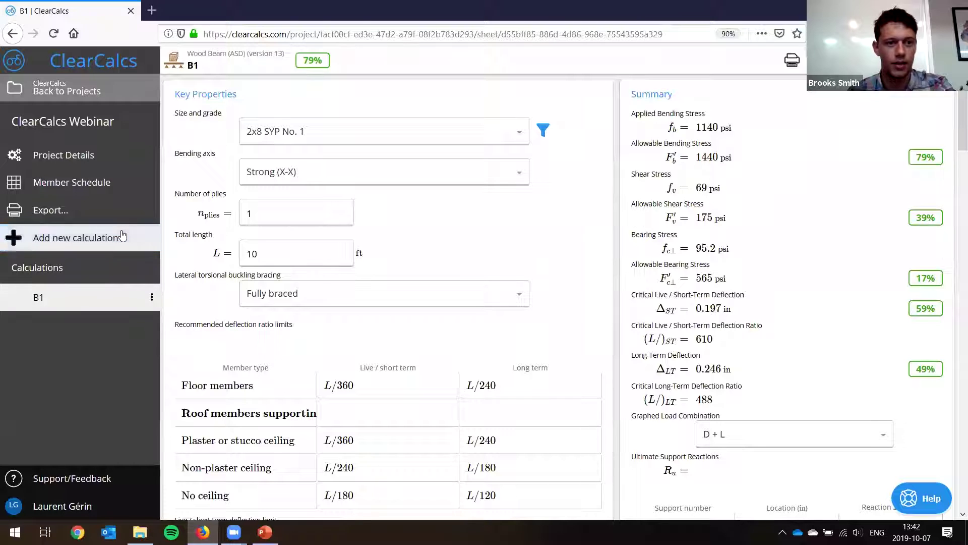
left_click(122, 236)
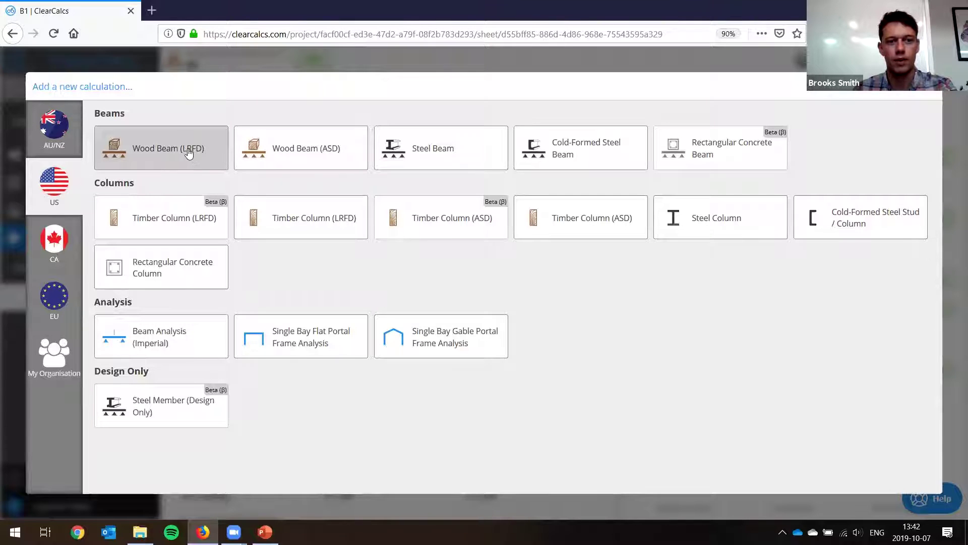
left_click(192, 158)
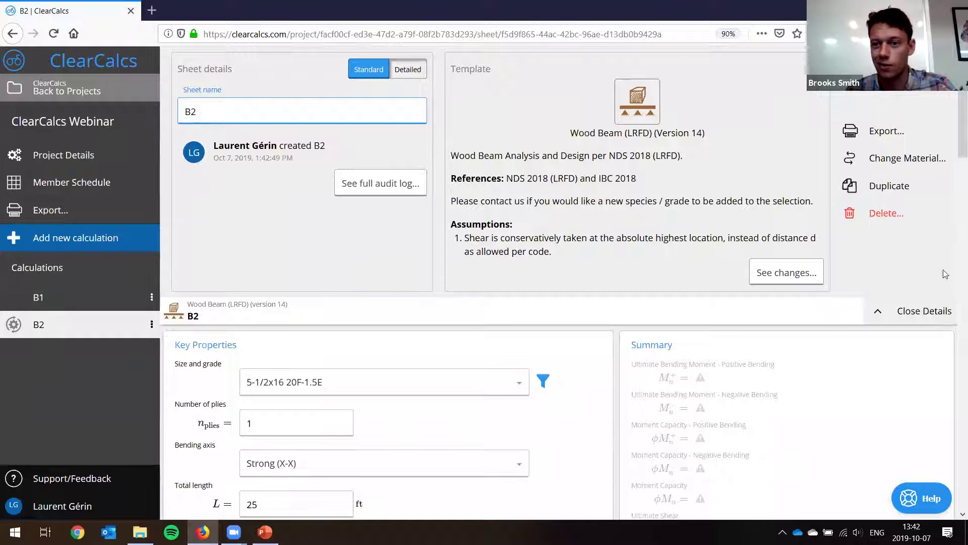
left_click(910, 309)
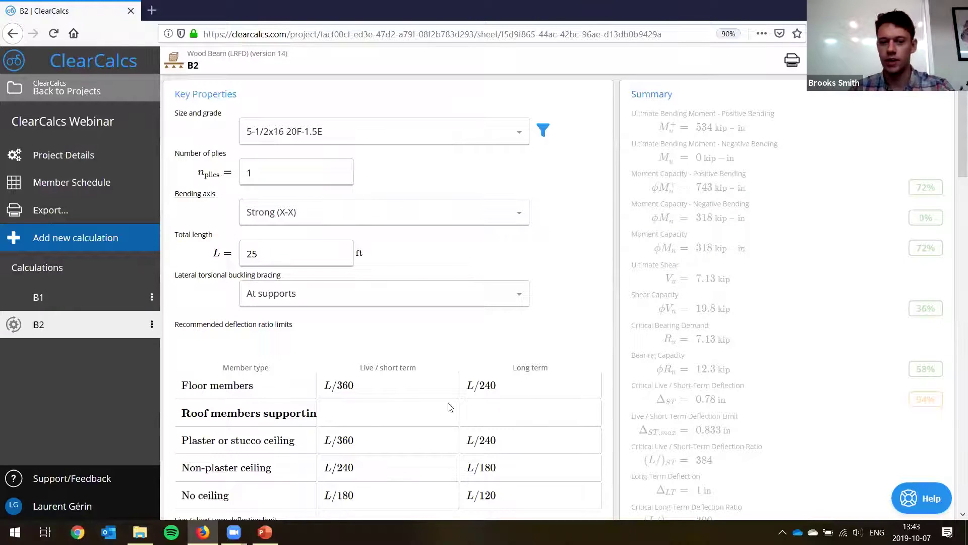
left_click(265, 532)
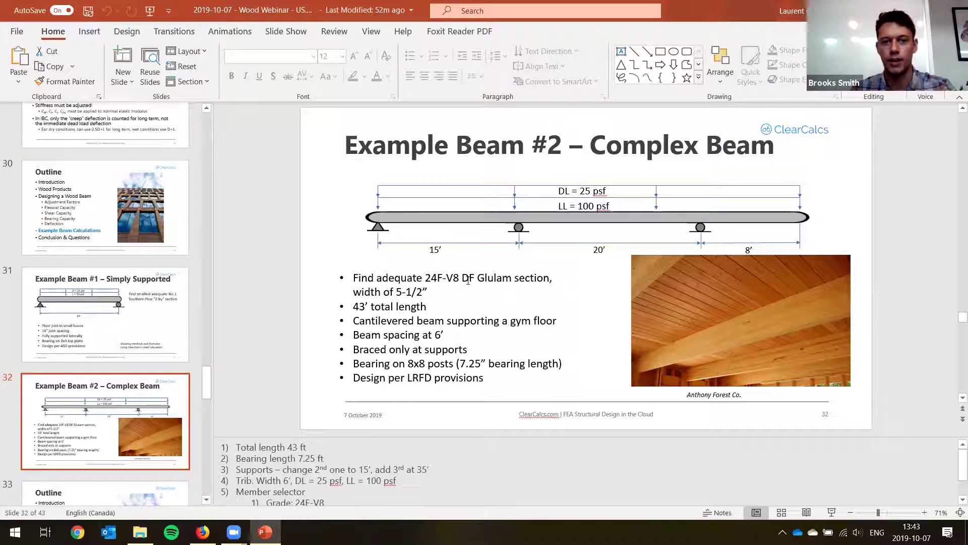
- Highlight the 24F-V8 grade in slide 32's first bullet, then deselect the text box
left_click(424, 277)
left_click_drag(426, 277, 459, 278)
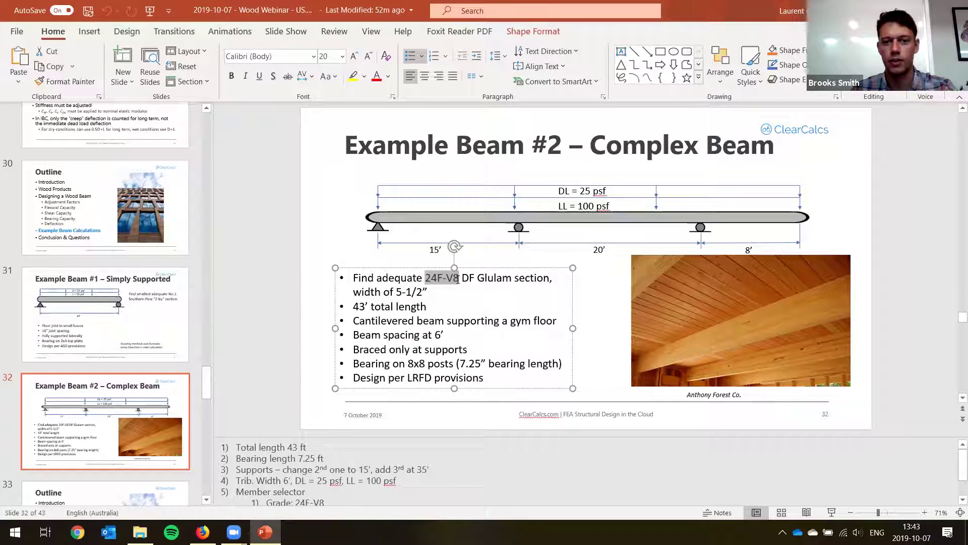
left_click(432, 277)
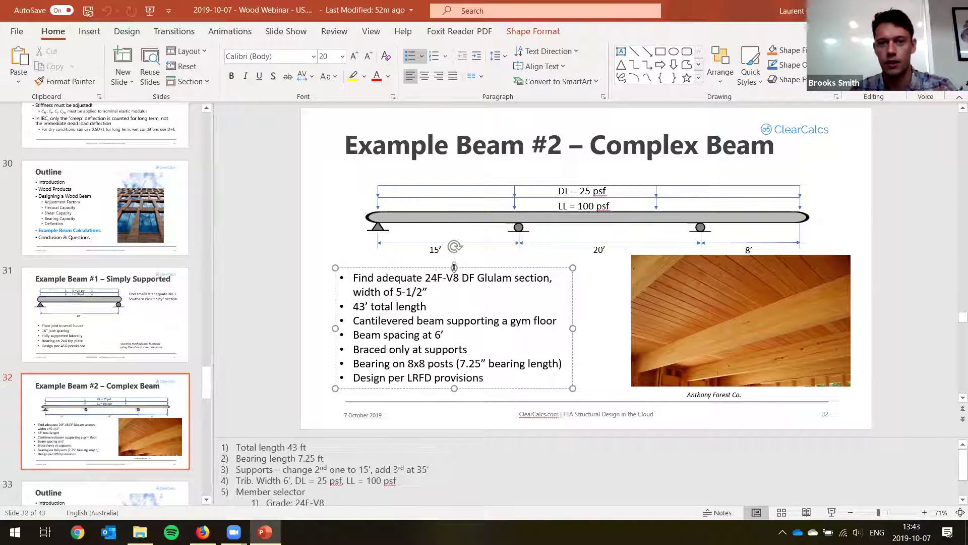
left_click_drag(446, 278, 453, 278)
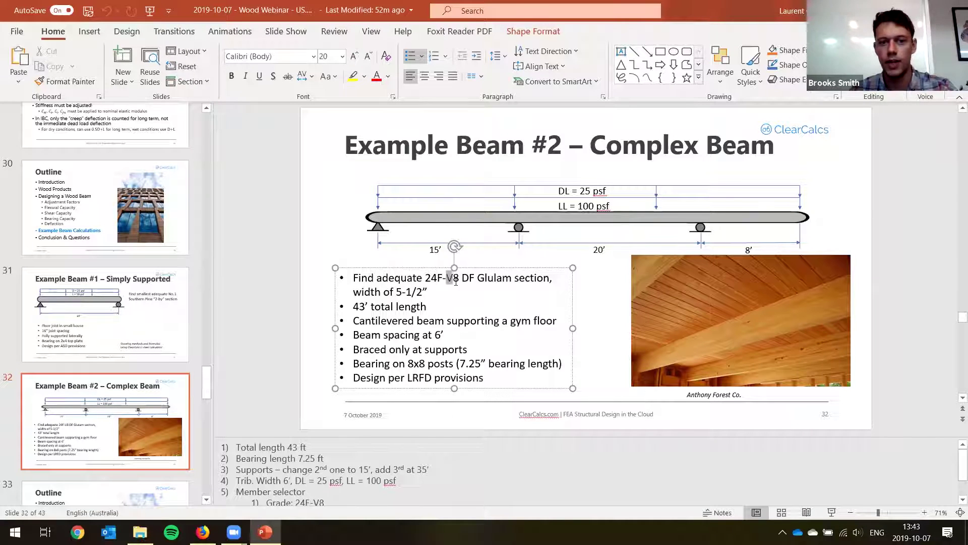
left_click(414, 259)
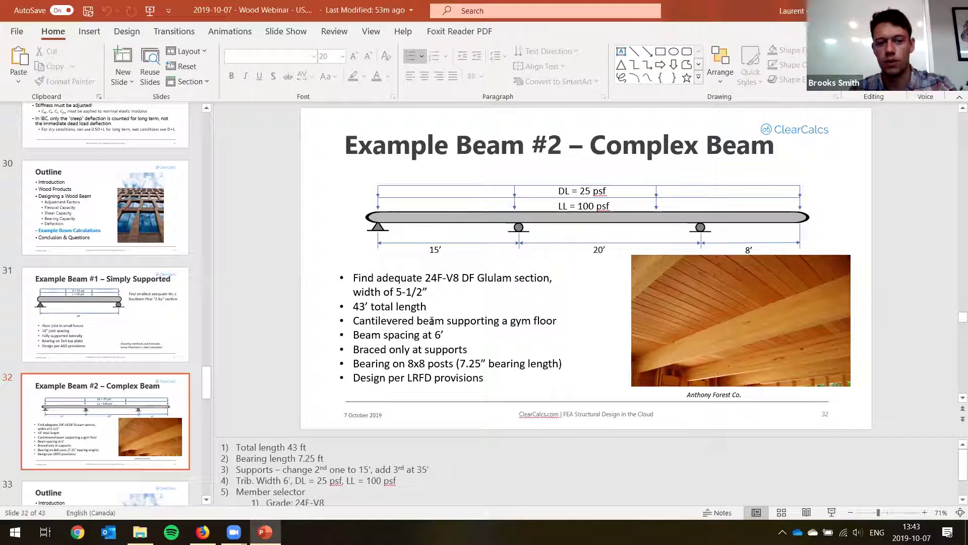
- Set B2's total length to 43 ft and move the supports to 15 ft and 35 ft
left_click(203, 532)
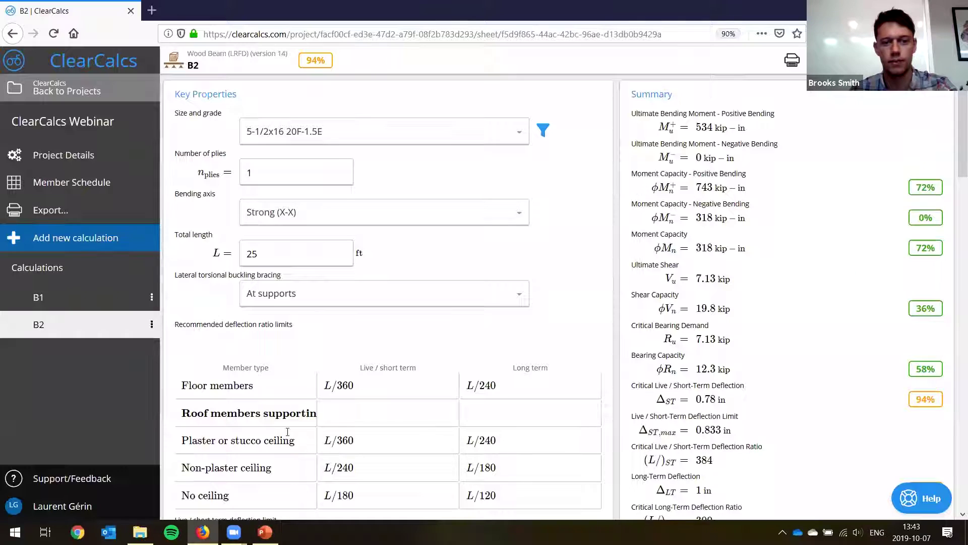
left_click(281, 253)
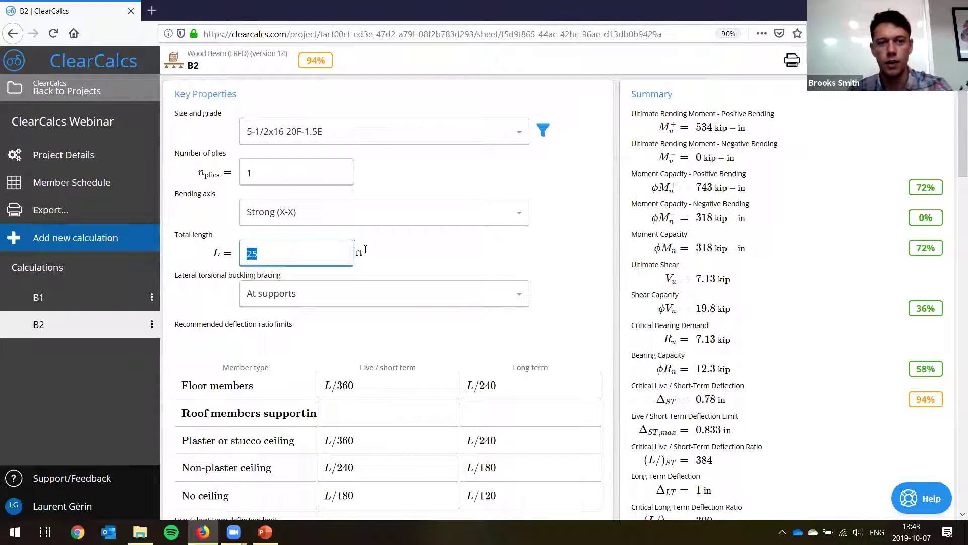
type("43")
left_click(522, 256)
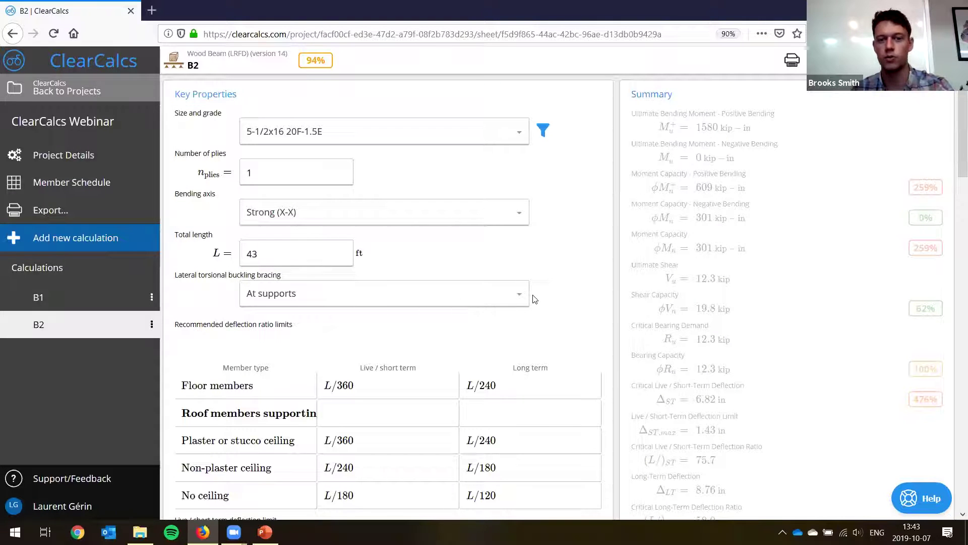
scroll(561, 257, "down", 5)
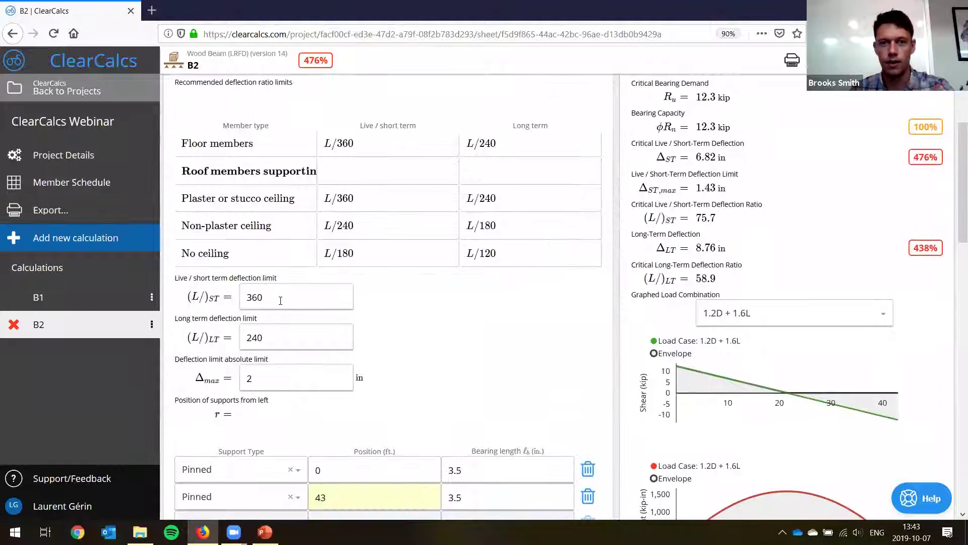
scroll(294, 333, "down", 4)
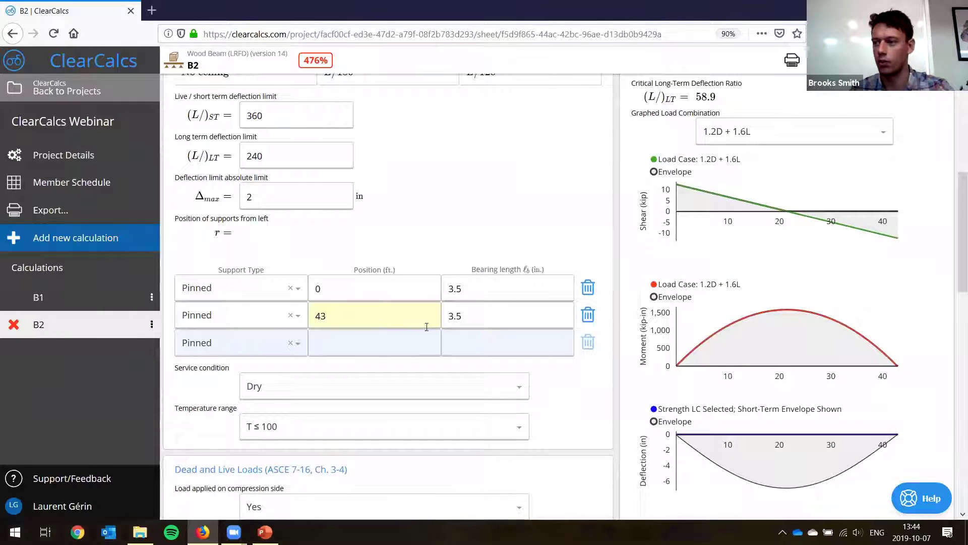
left_click(371, 316)
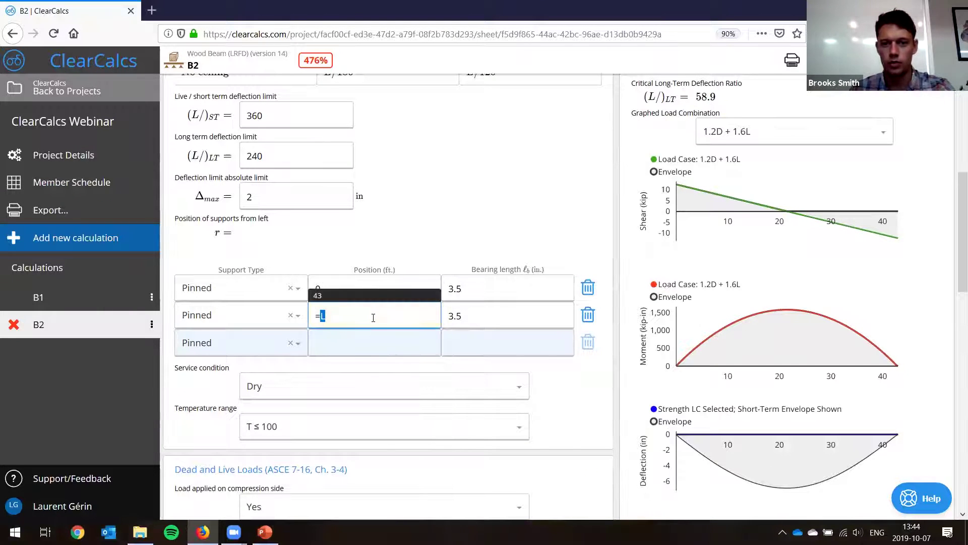
scroll(512, 272, "down", 4)
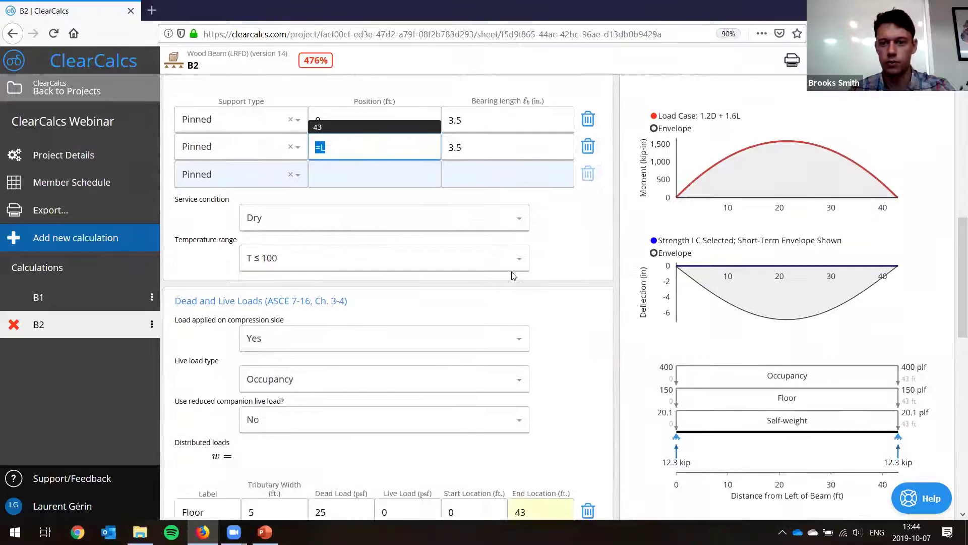
scroll(513, 275, "up", 1)
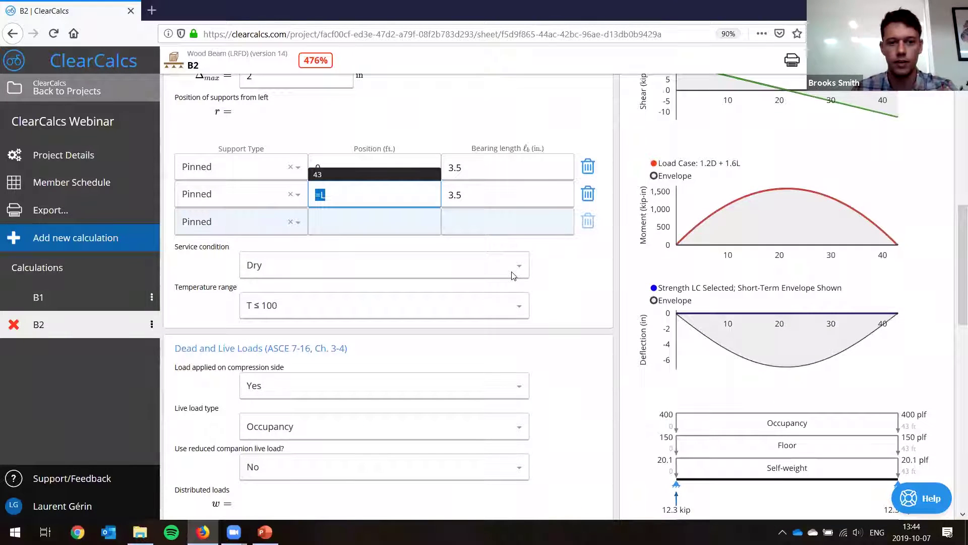
type("15")
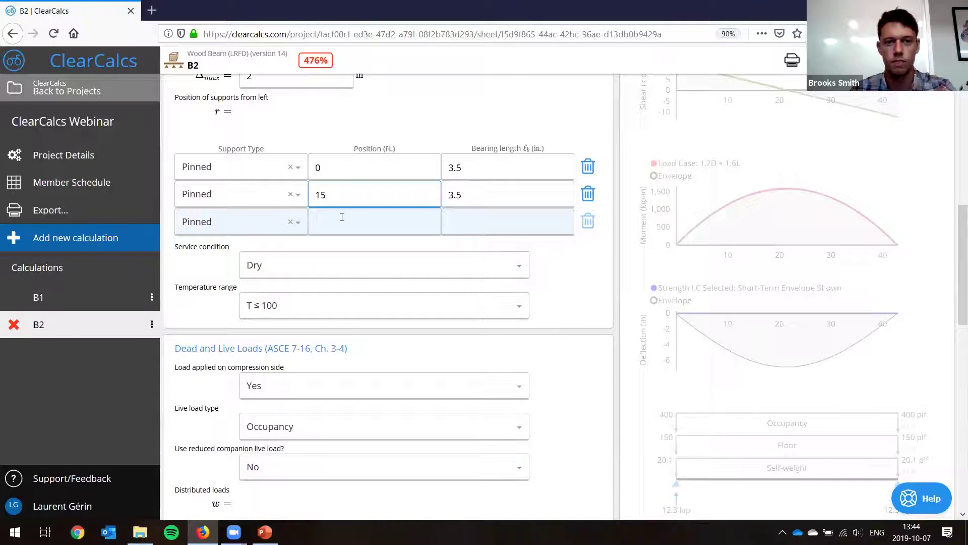
left_click(331, 217)
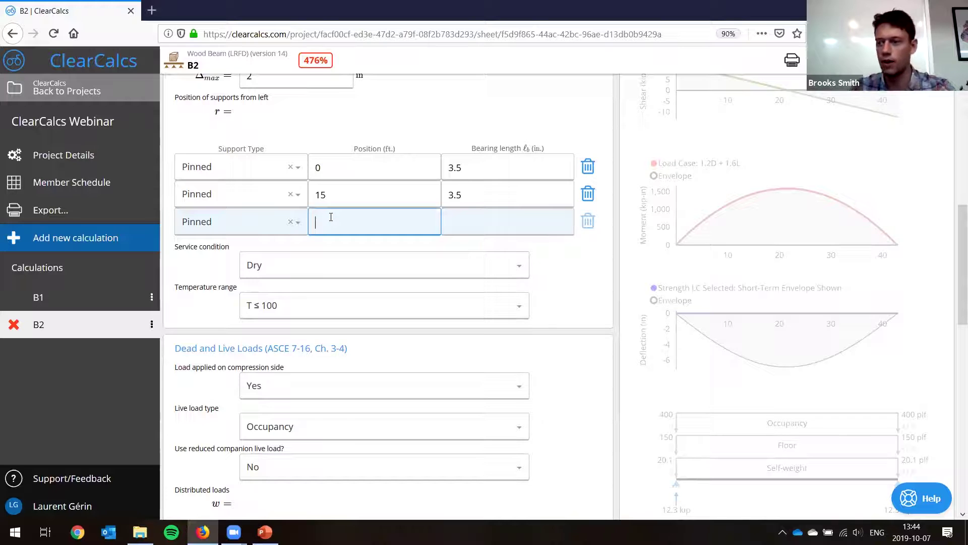
type("35")
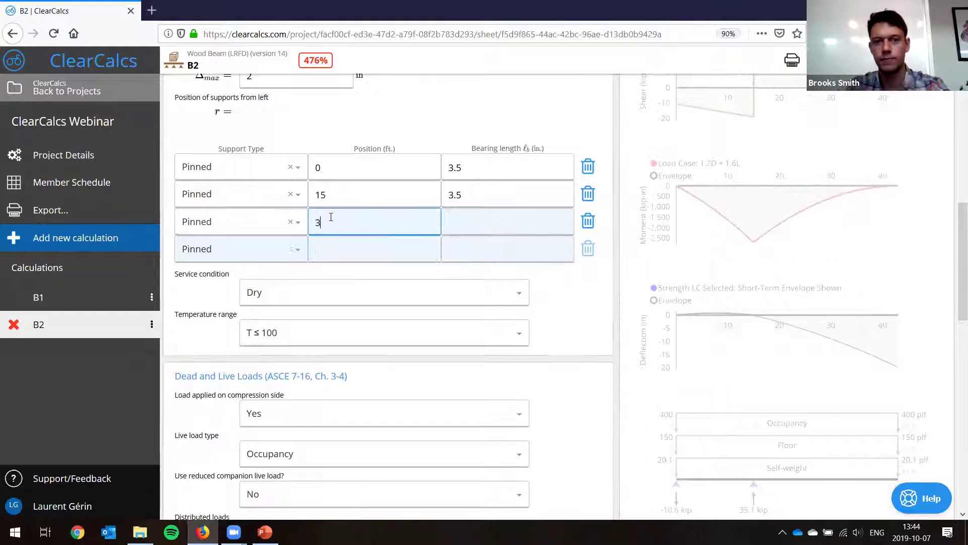
- Set the bearing length of all three supports to 7.25 in
left_click(490, 168)
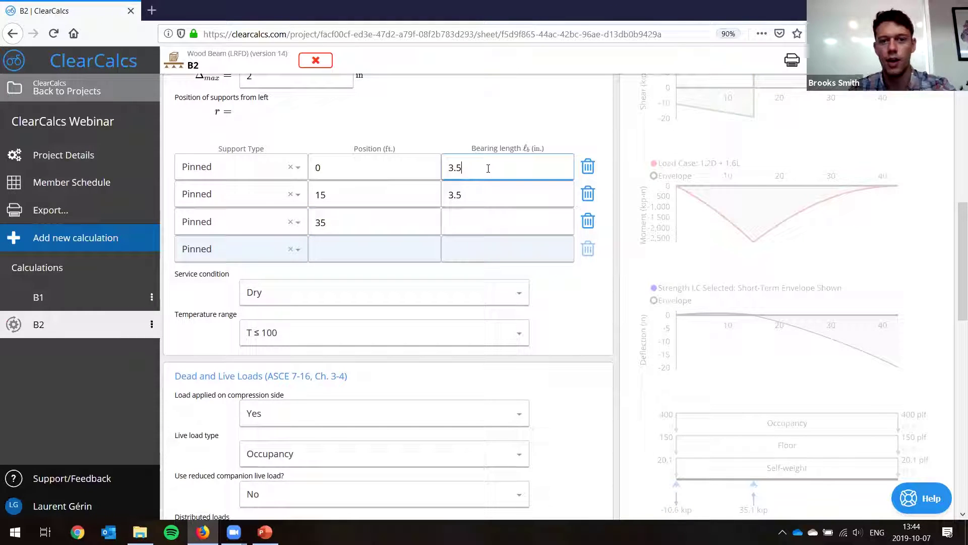
key("shift+Left")
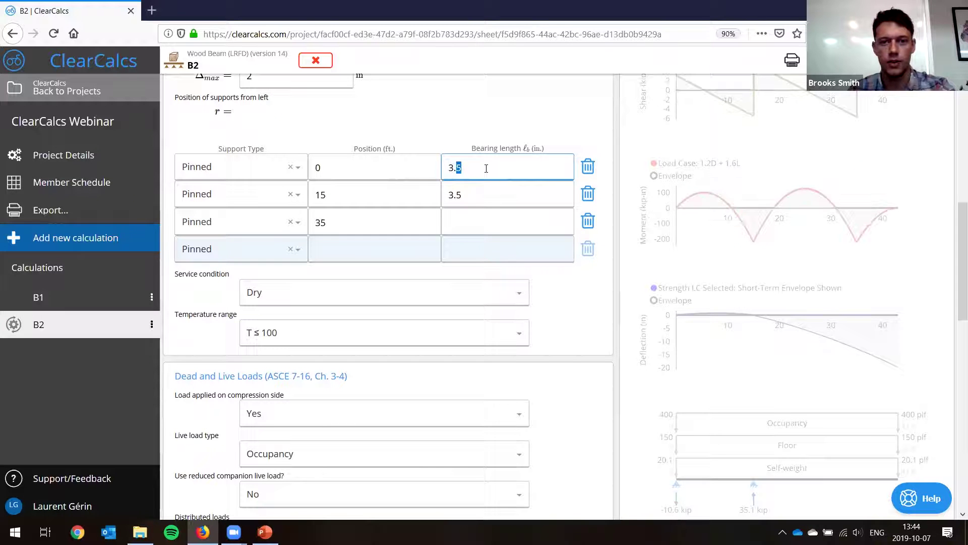
key("shift+Home")
left_click(470, 163)
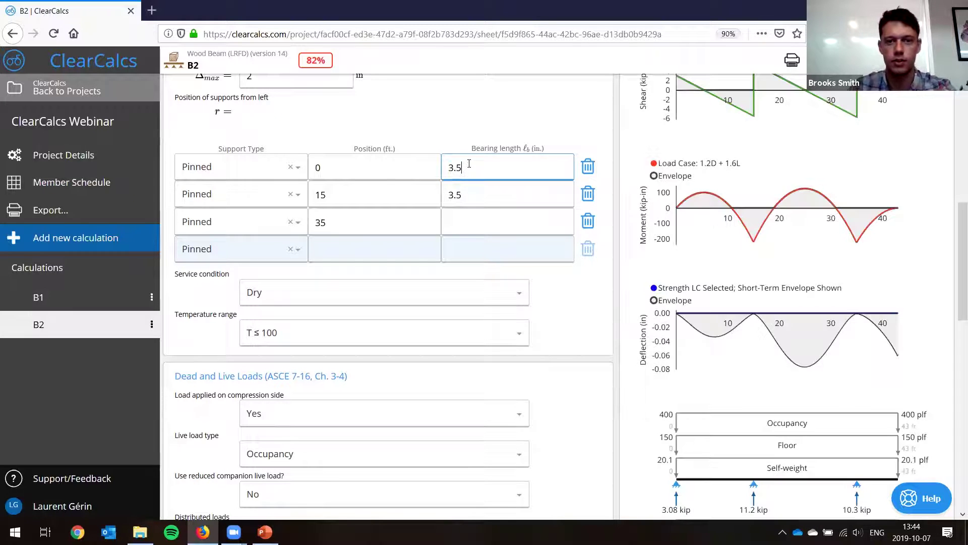
type("7.25")
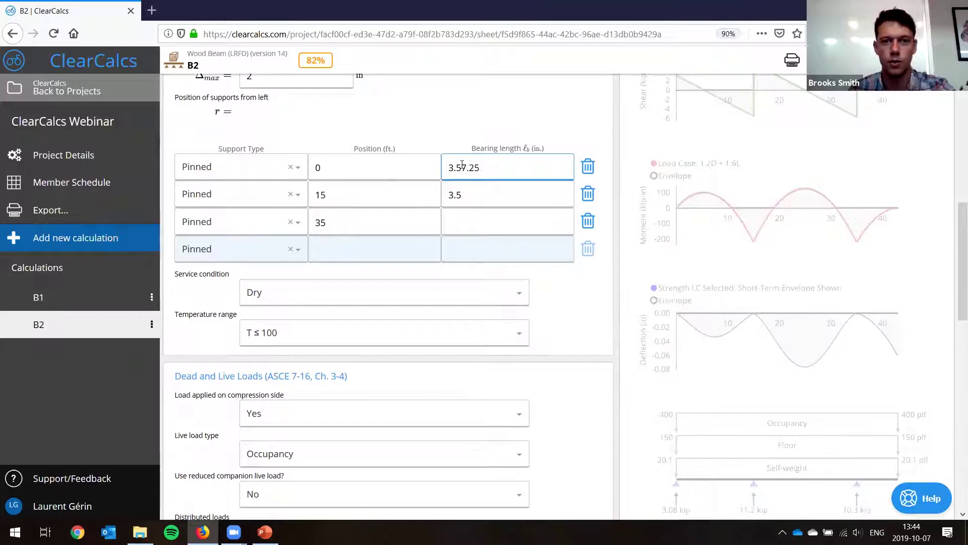
key("Home")
key("Delete")
key("Delete")
key("Delete")
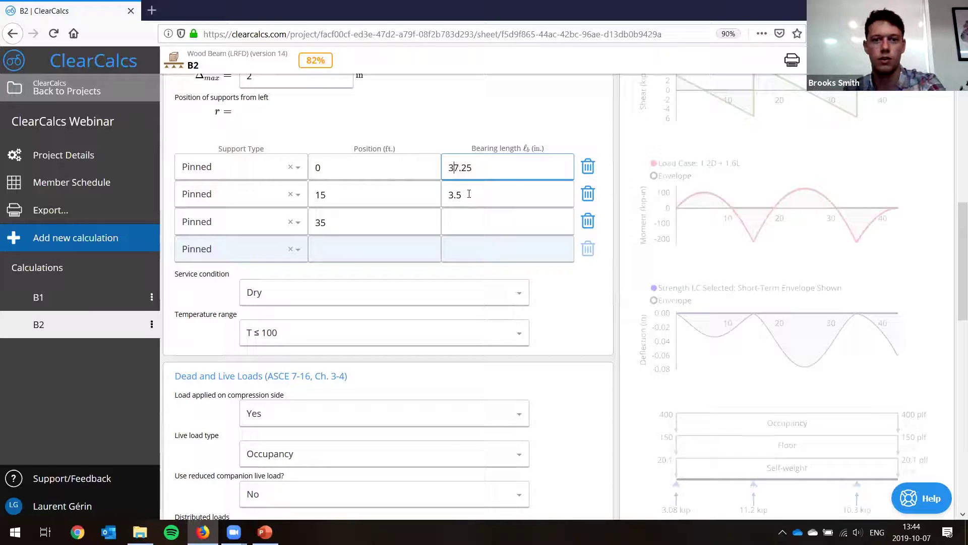
left_click(469, 193)
key("shift+Left")
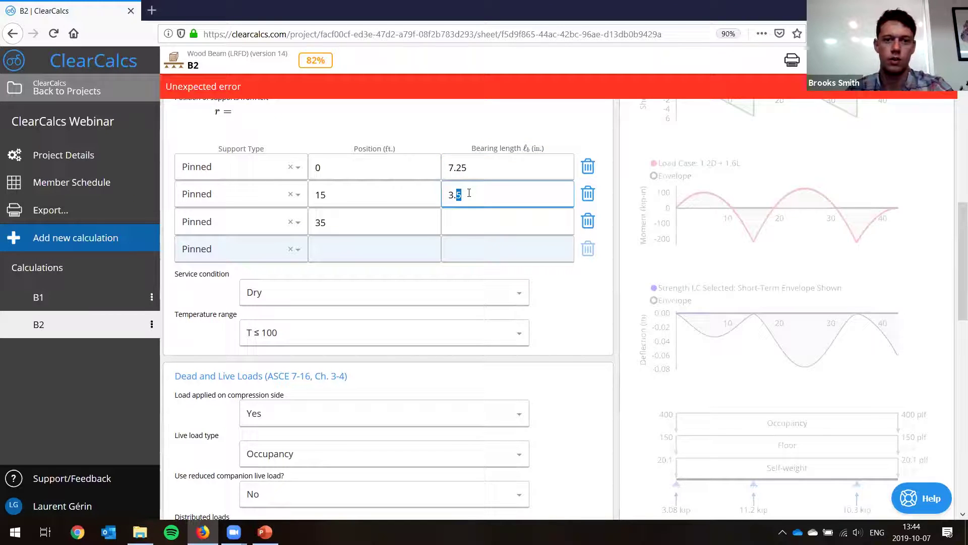
key("shift+Home")
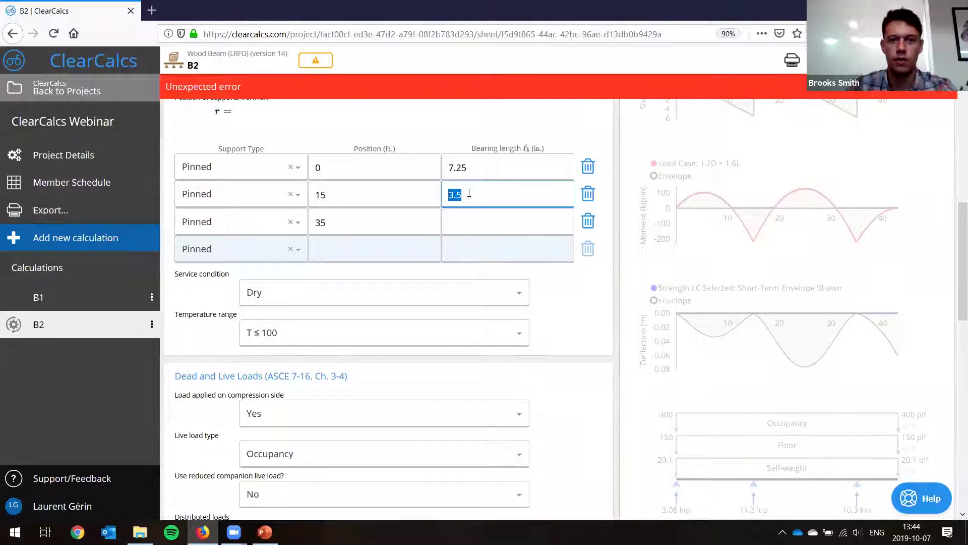
type("7.25")
left_click(524, 226)
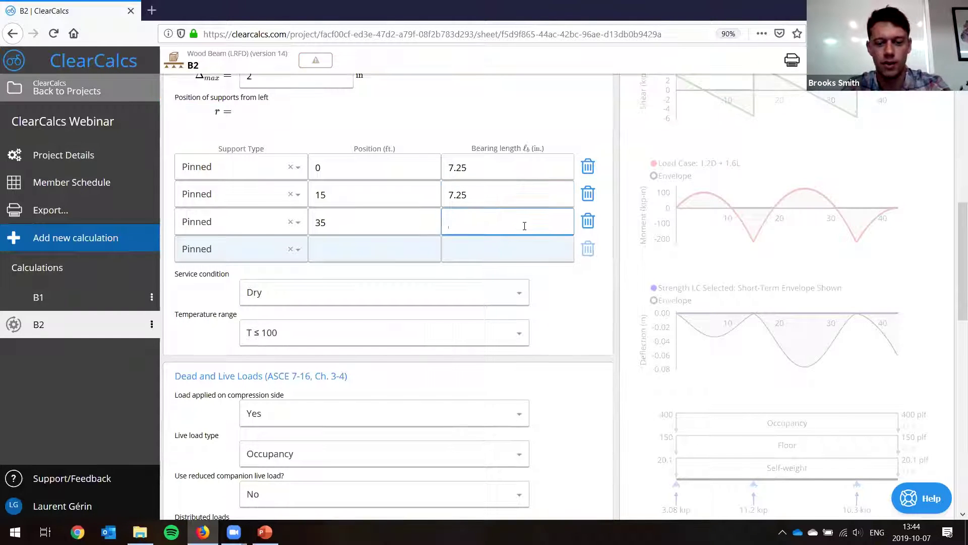
type("7.25")
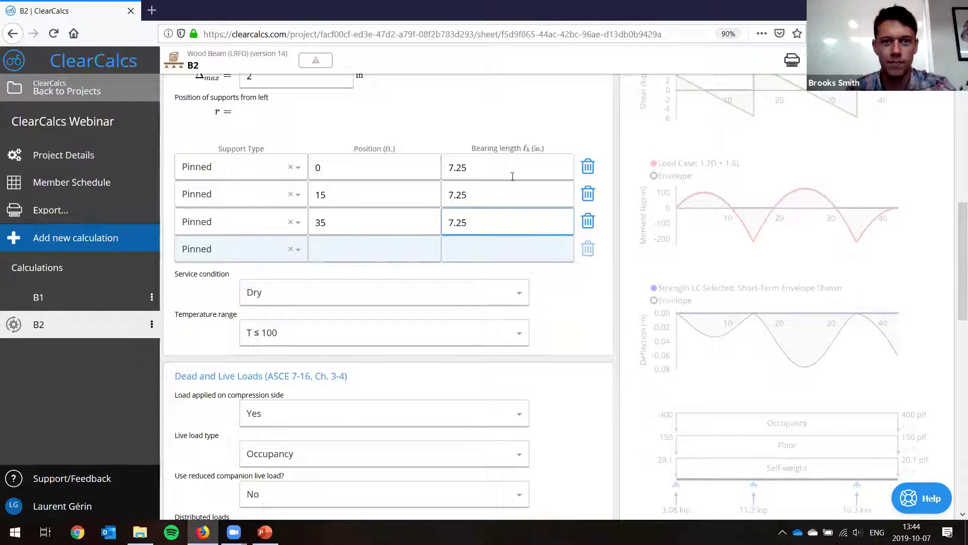
left_click(538, 113)
- Enter 6 ft tributary width for Floor and Occupancy and 100 psf Occupancy live load, giving 59% utilisation
scroll(396, 193, "down", 2)
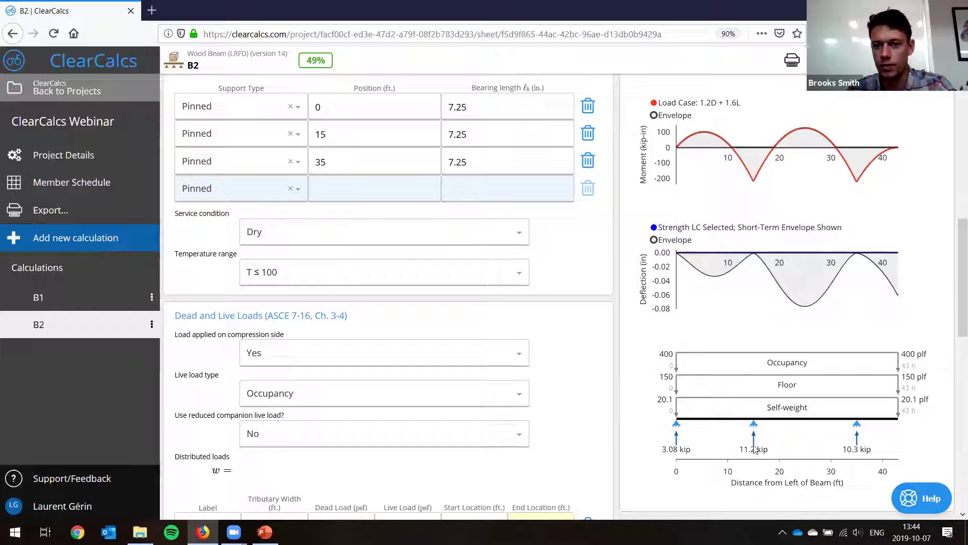
scroll(573, 291, "down", 2)
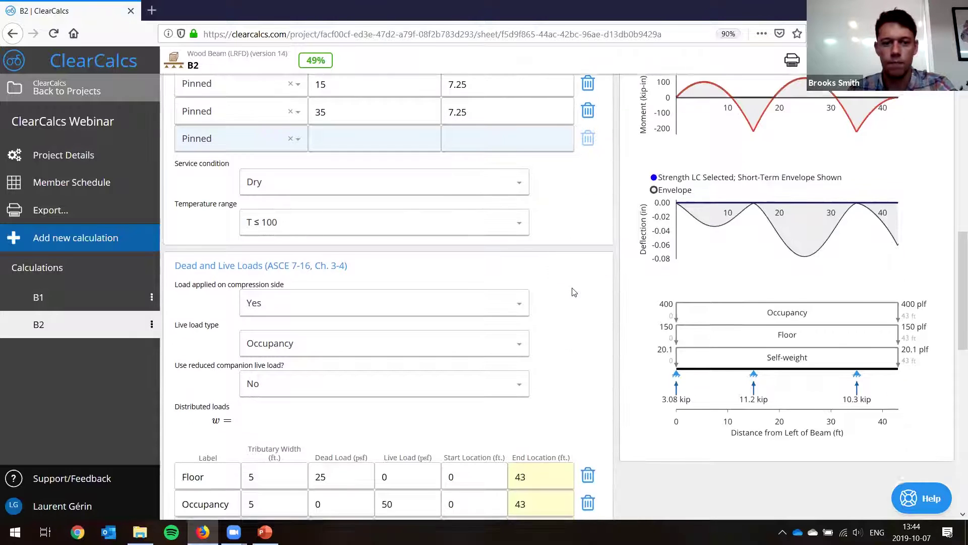
left_click(284, 407)
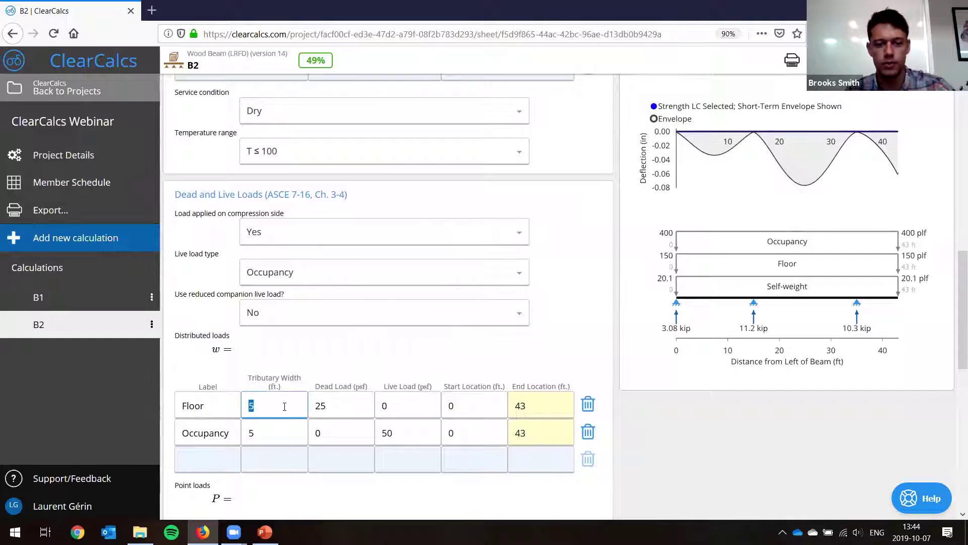
type("6")
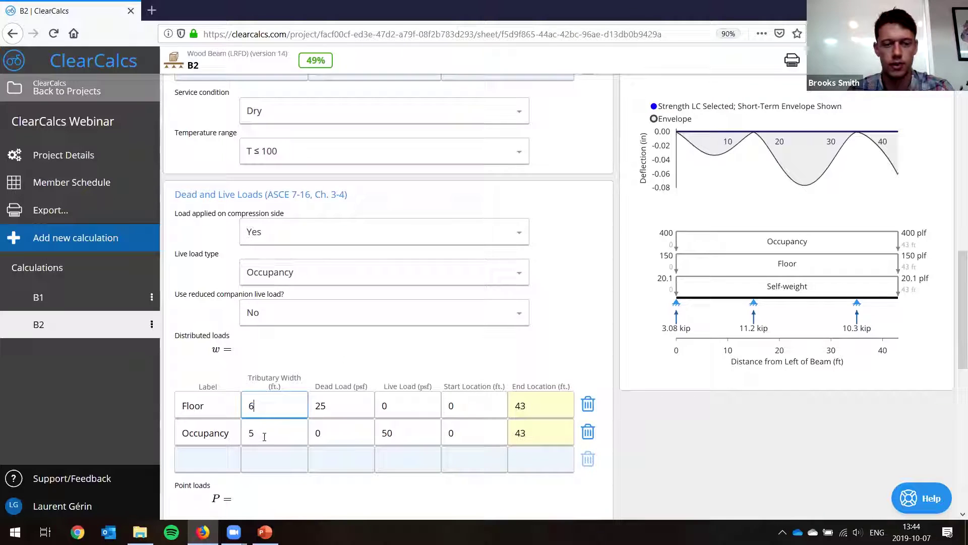
left_click(278, 424)
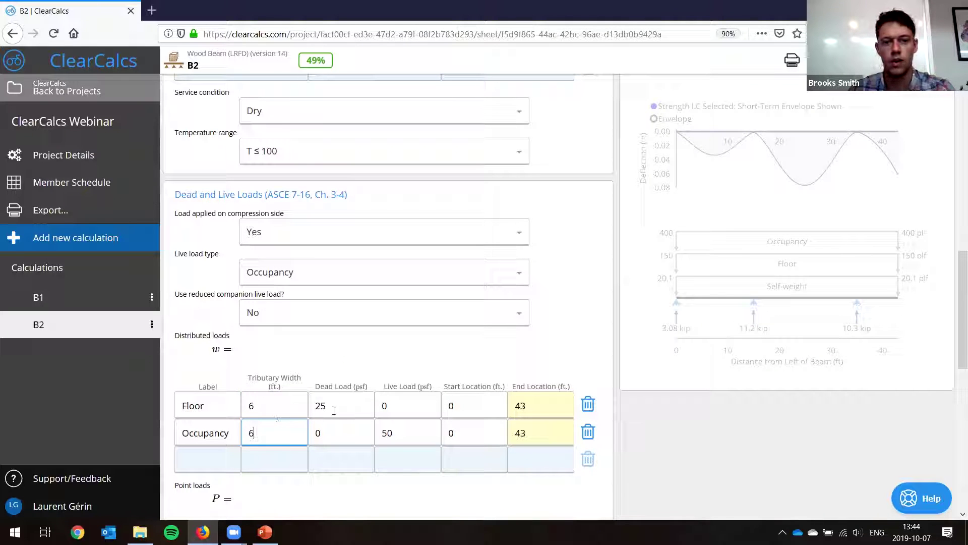
type("6")
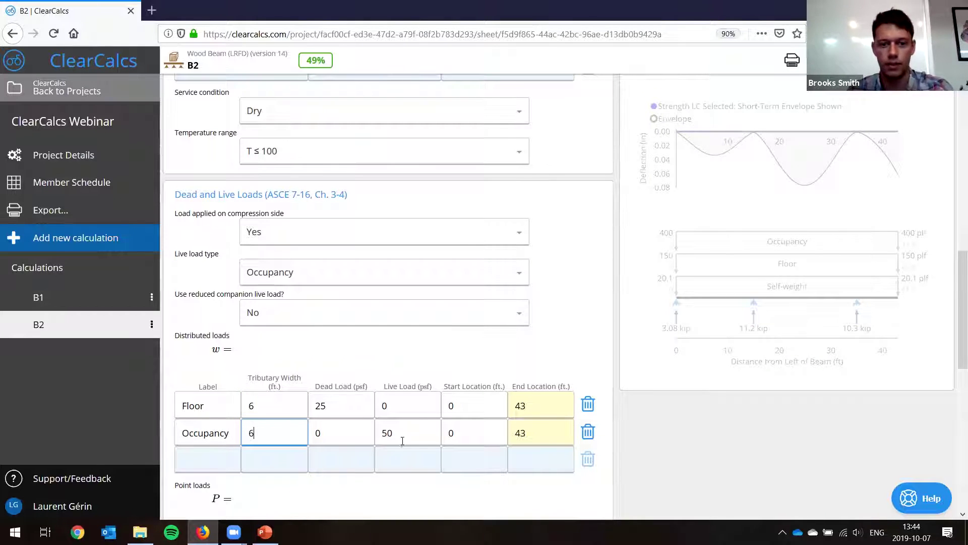
left_click(403, 440)
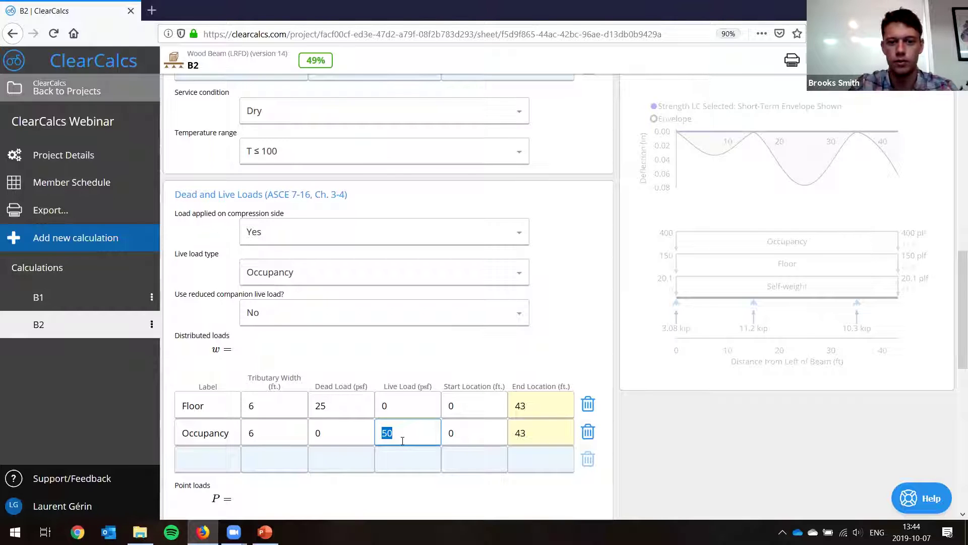
type("100")
left_click(438, 361)
scroll(440, 361, "down", 1)
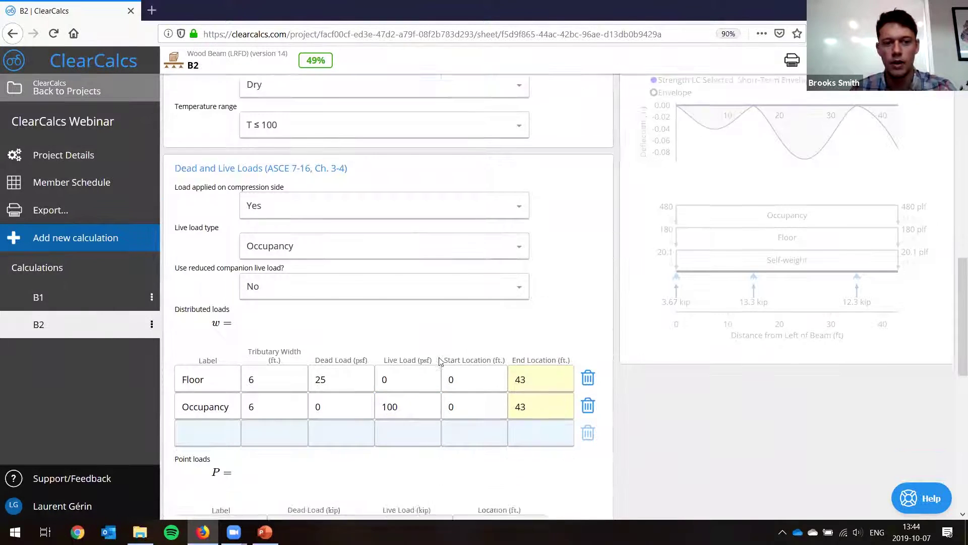
scroll(439, 361, "down", 5)
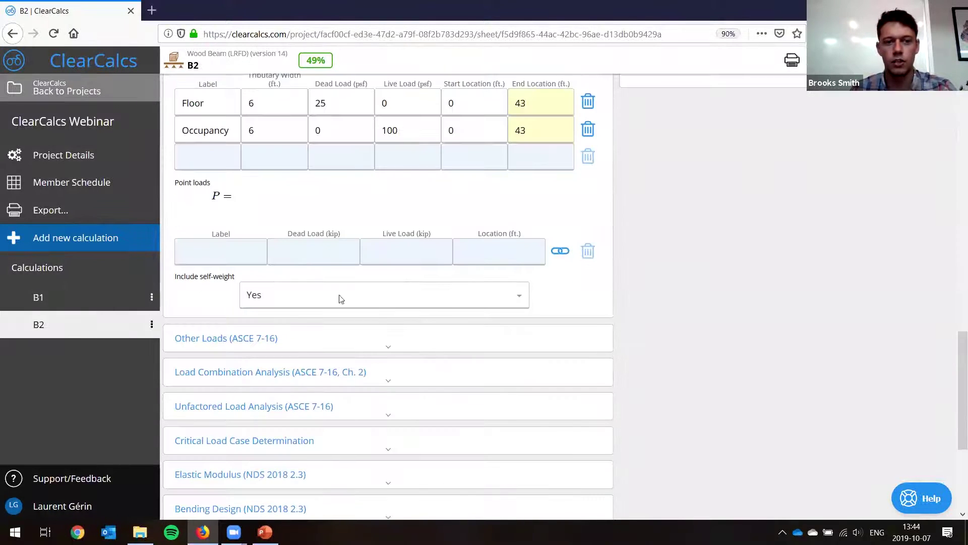
- Expand Other Loads (ASCE 7-16) and check the Load Type choices, adding no extra loads
left_click(296, 346)
scroll(339, 270, "down", 3)
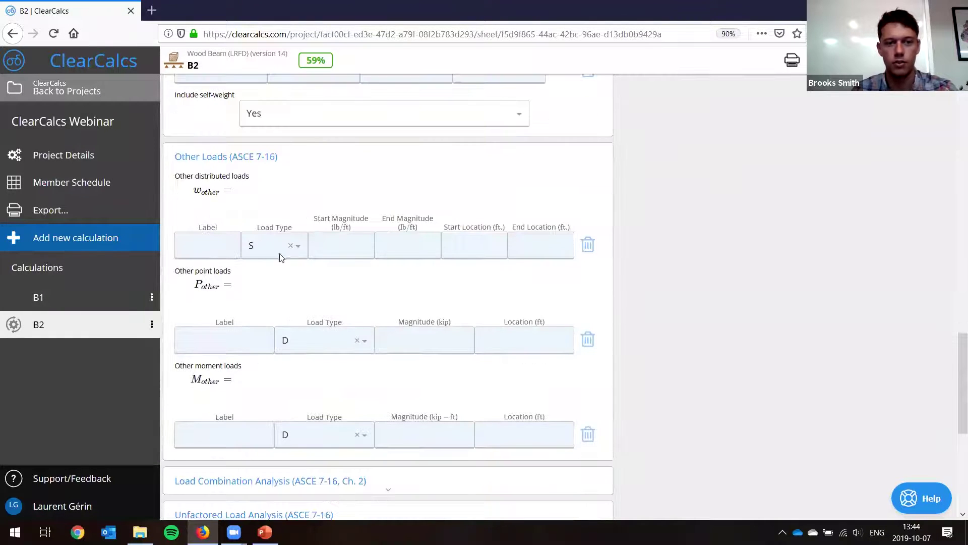
left_click(282, 247)
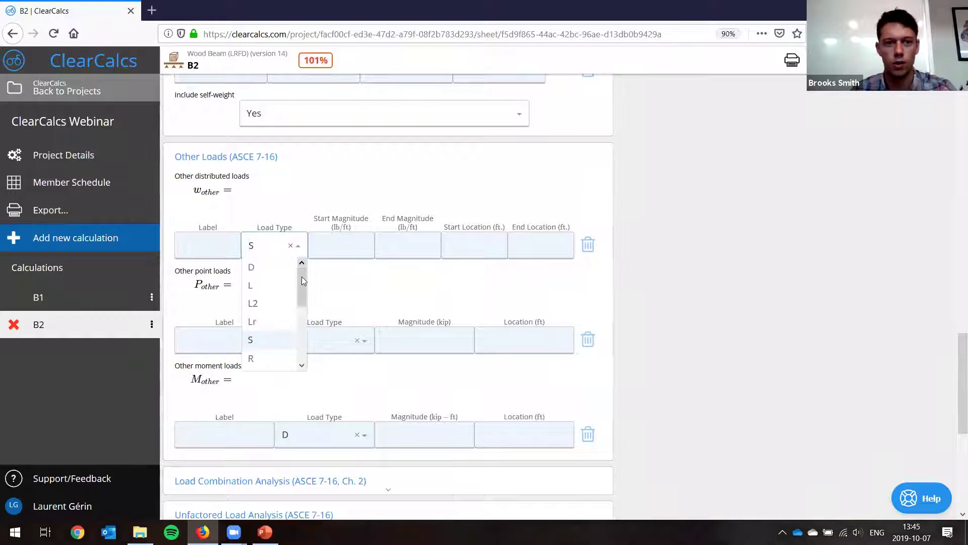
left_click(281, 243)
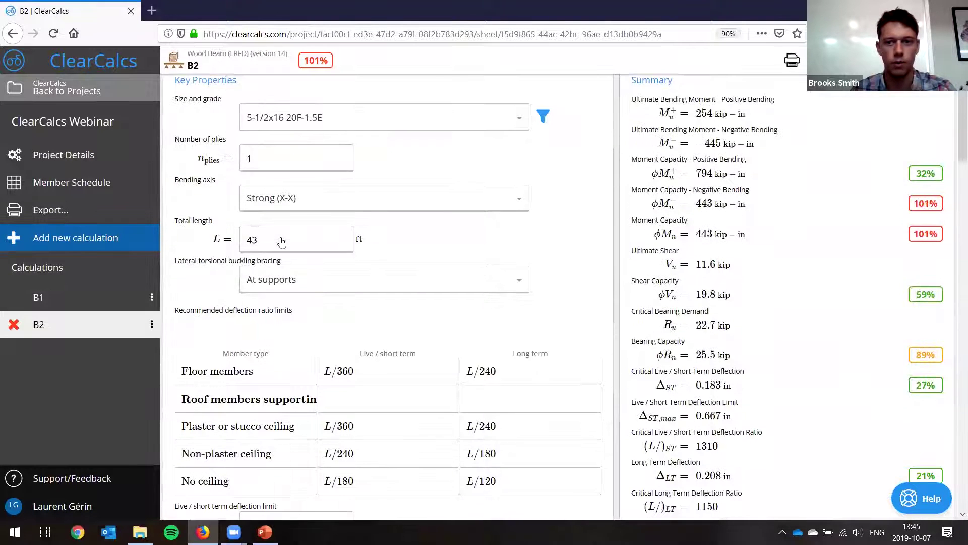
scroll(282, 242, "down", 20)
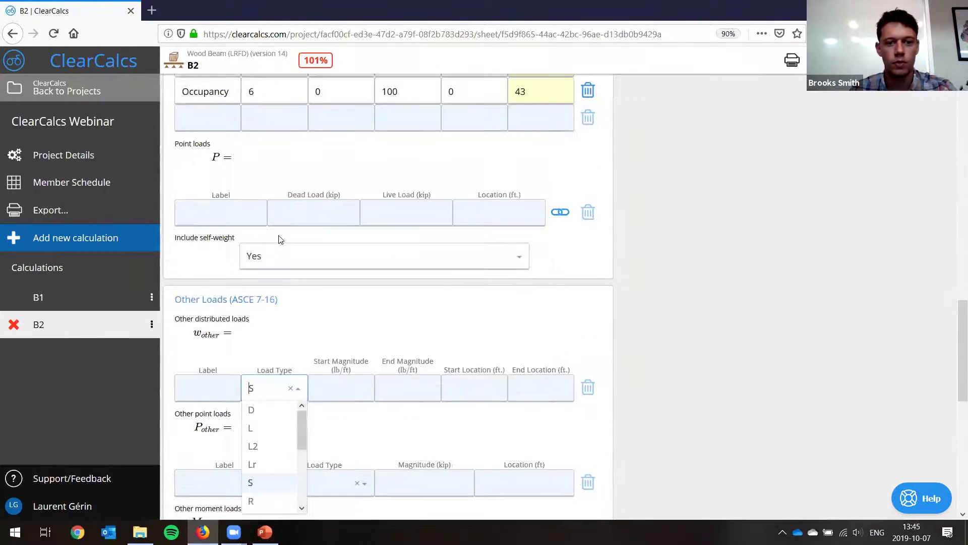
scroll(281, 239, "down", 3)
left_click(306, 206)
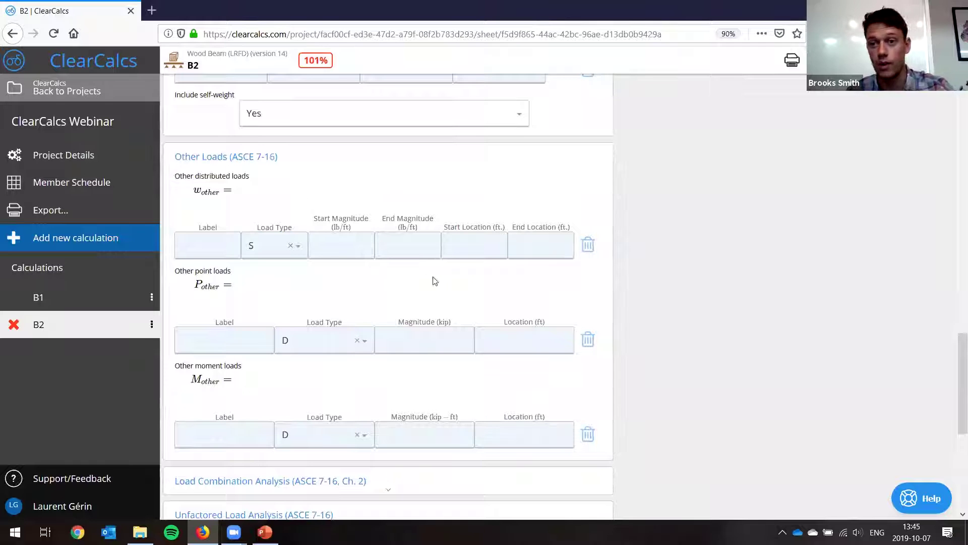
scroll(286, 292, "up", 3)
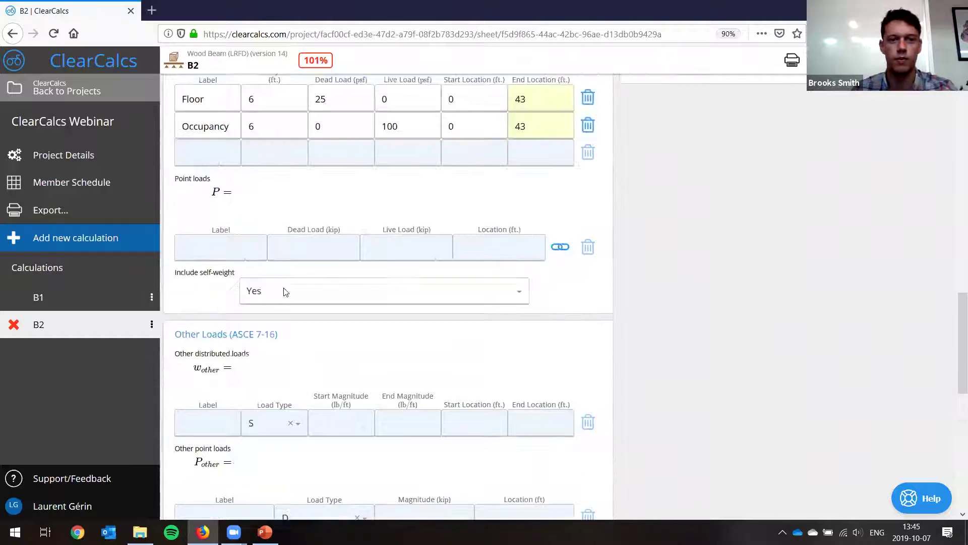
scroll(285, 292, "up", 5)
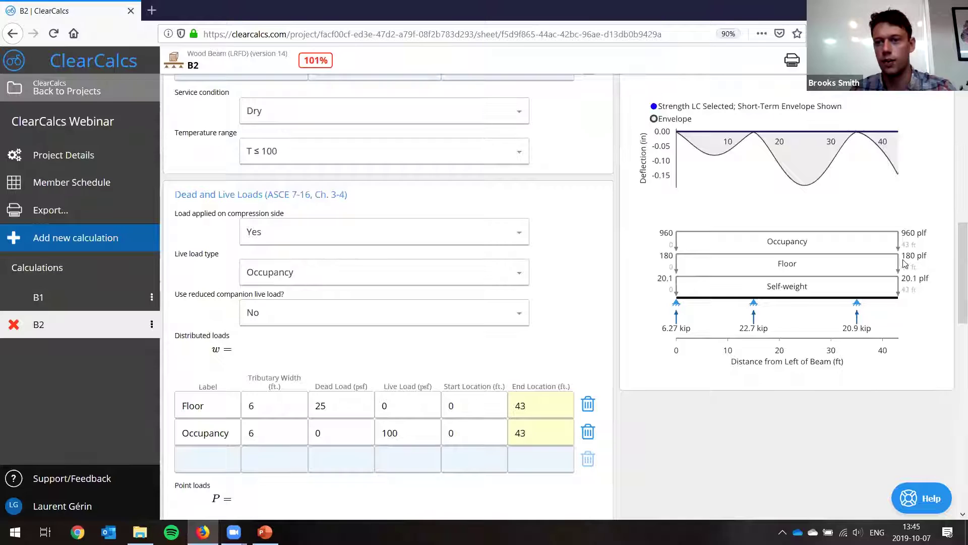
- Review the Summary showing negative bending at −445 against 443 kip-in capacity, failing at 101%
scroll(905, 264, "up", 8)
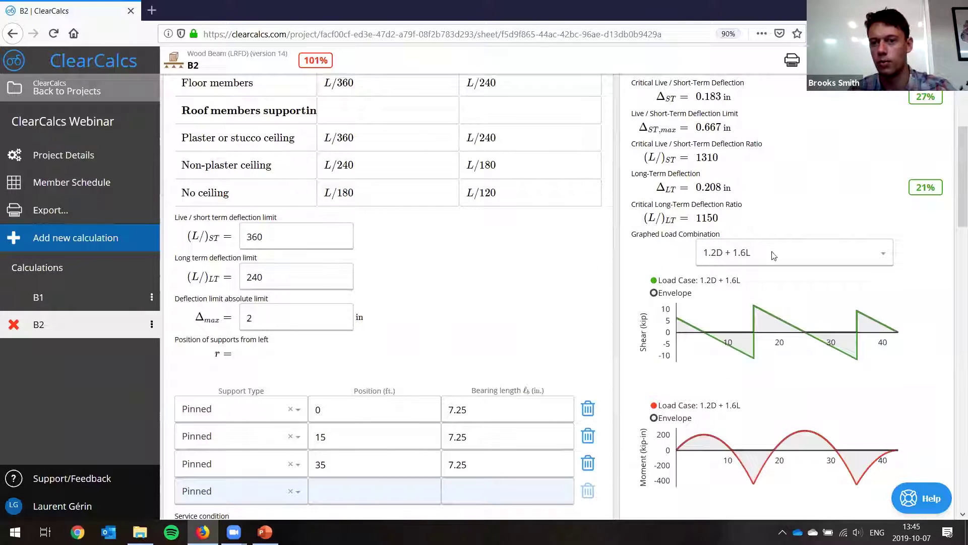
scroll(812, 272, "down", 5)
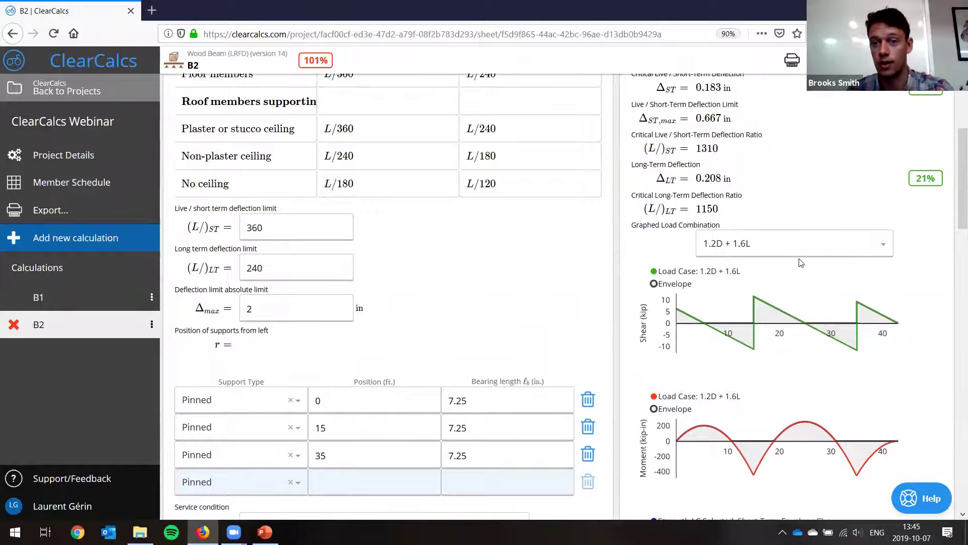
scroll(759, 385, "down", 3)
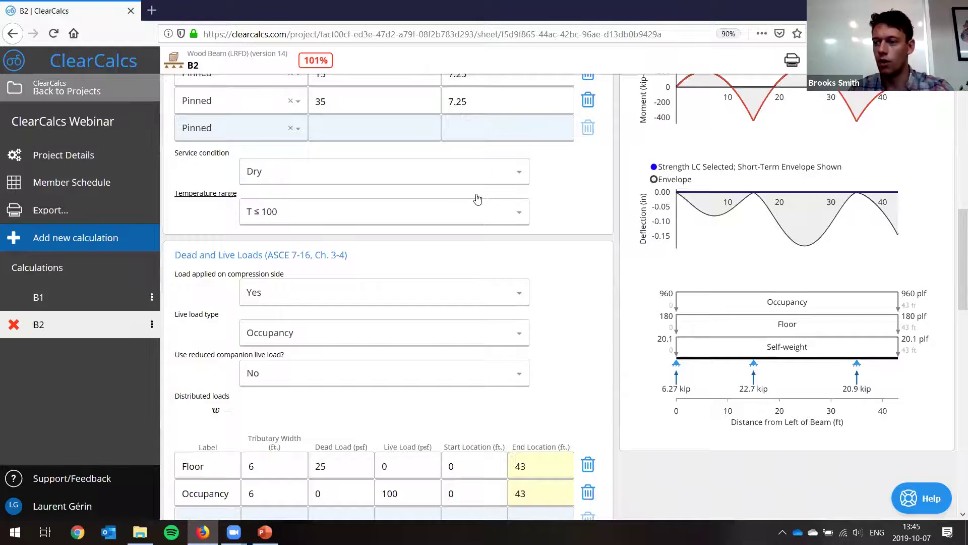
scroll(476, 199, "down", 1)
scroll(469, 197, "up", 9)
scroll(463, 195, "up", 5)
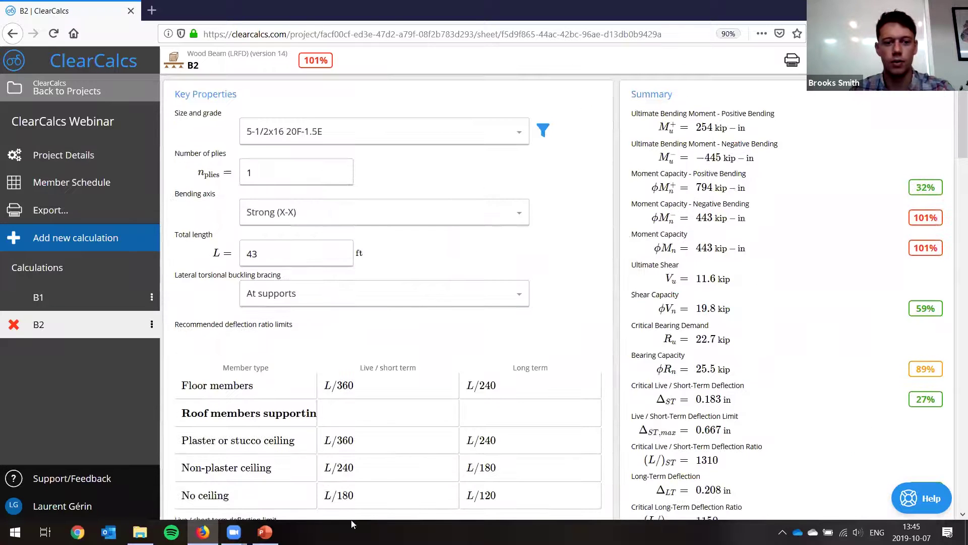
- Highlight slide 32's 24F-V8 DF glulam bullet, then open B2's size and grade selector
left_click(265, 531)
scroll(309, 398, "down", 1)
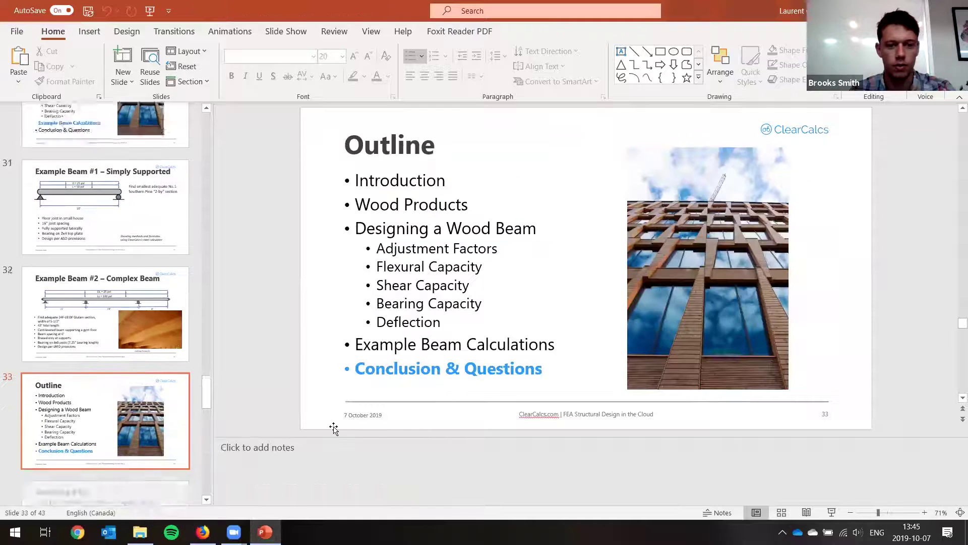
scroll(308, 398, "up", 1)
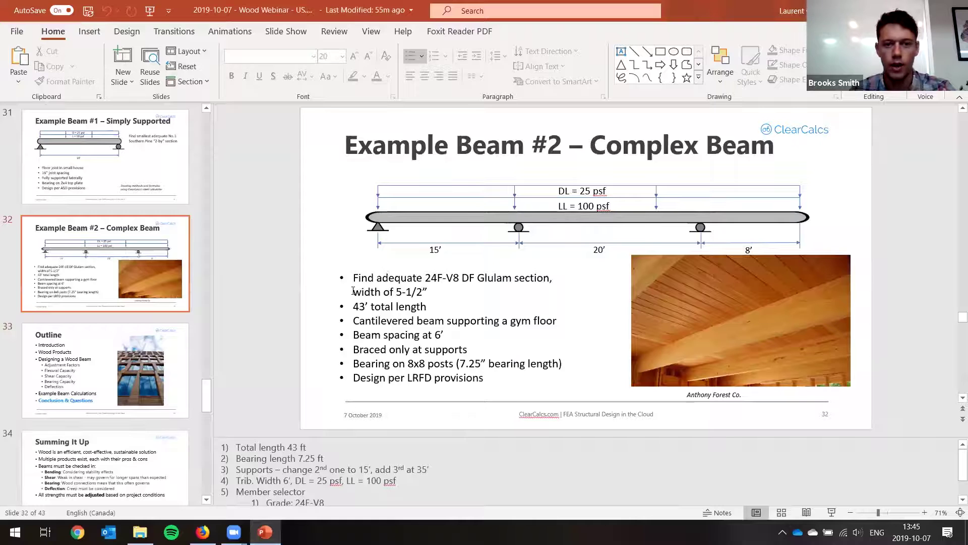
left_click_drag(368, 278, 439, 289)
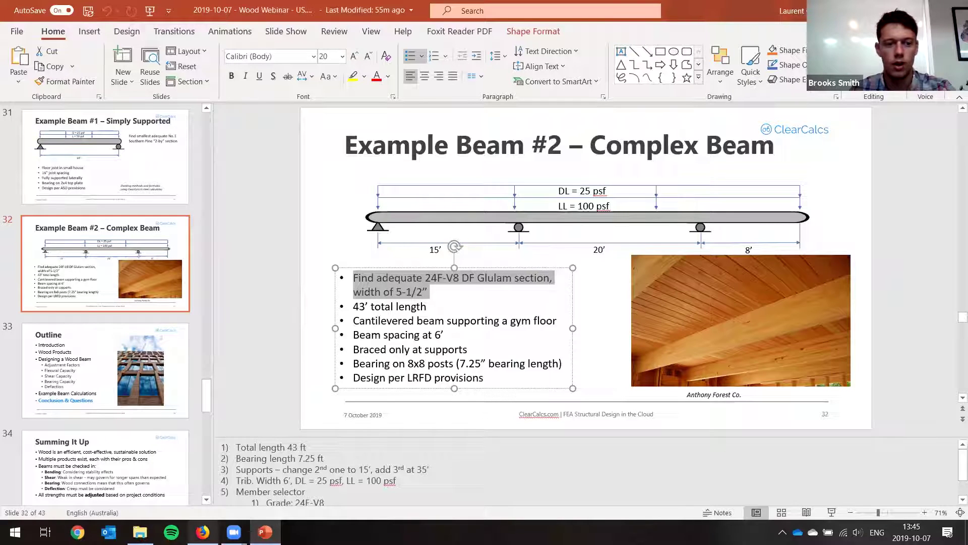
left_click(203, 532)
left_click(541, 132)
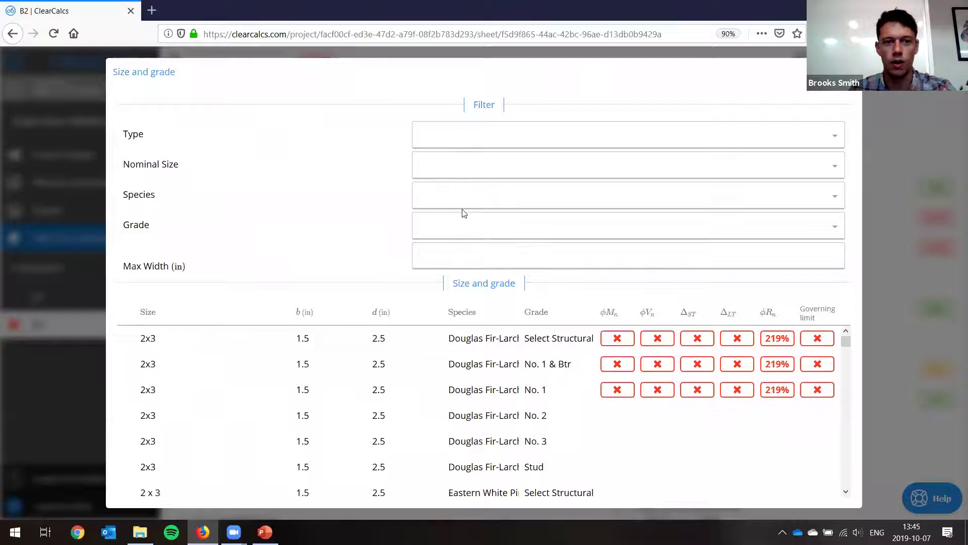
- Filter the size and grade list to 24F-V8 DF, trying then clearing a maximum width value
left_click(464, 225)
type("2")
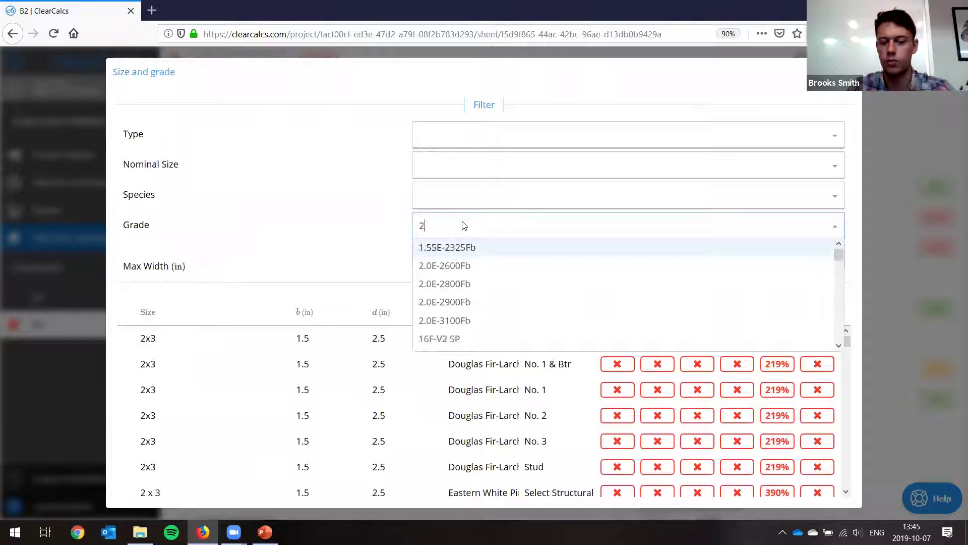
type("4F-V8")
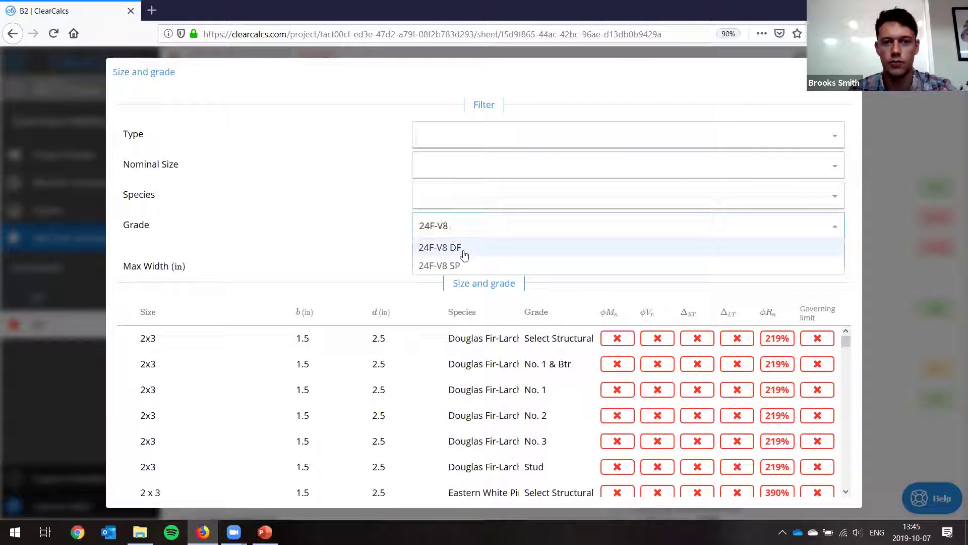
left_click(450, 250)
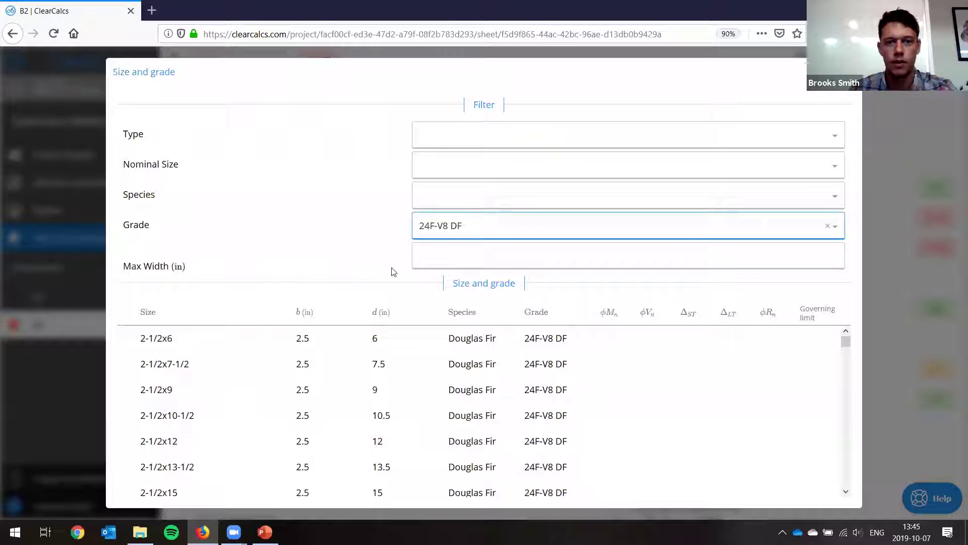
left_click(437, 253)
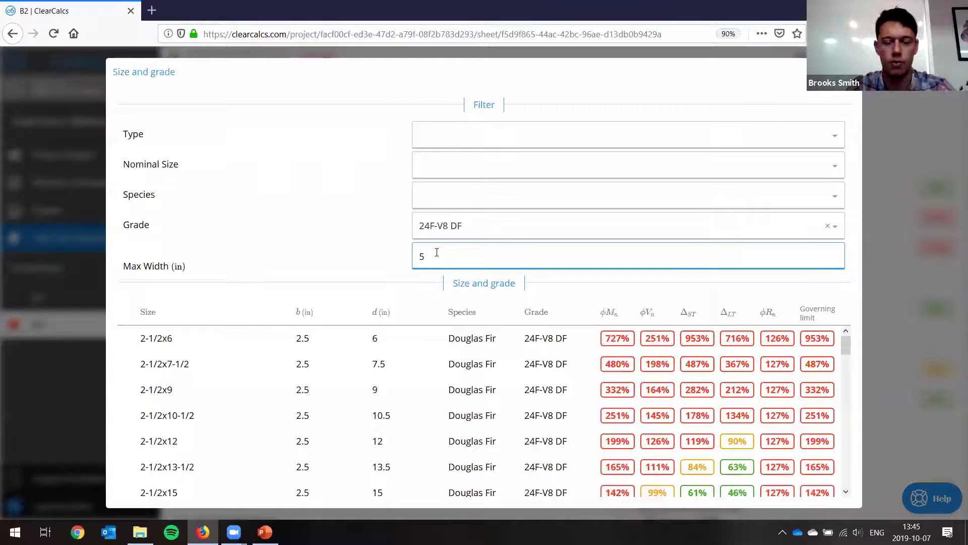
type("55")
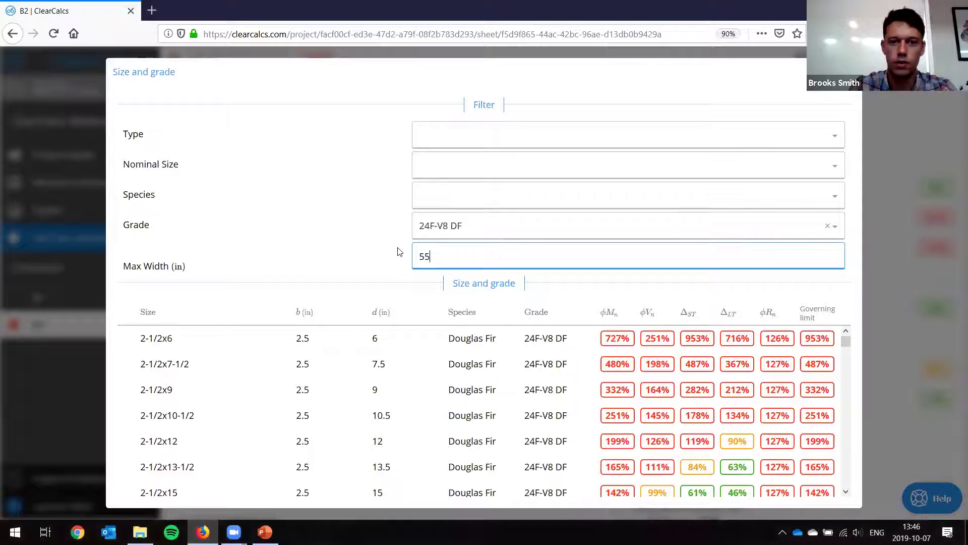
key("BackSpace")
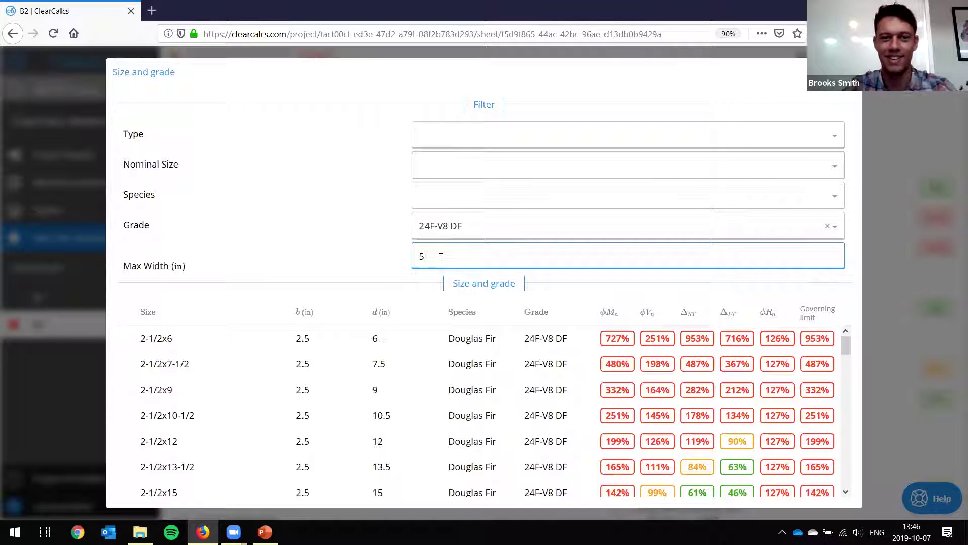
key("BackSpace")
key("BackSpace")
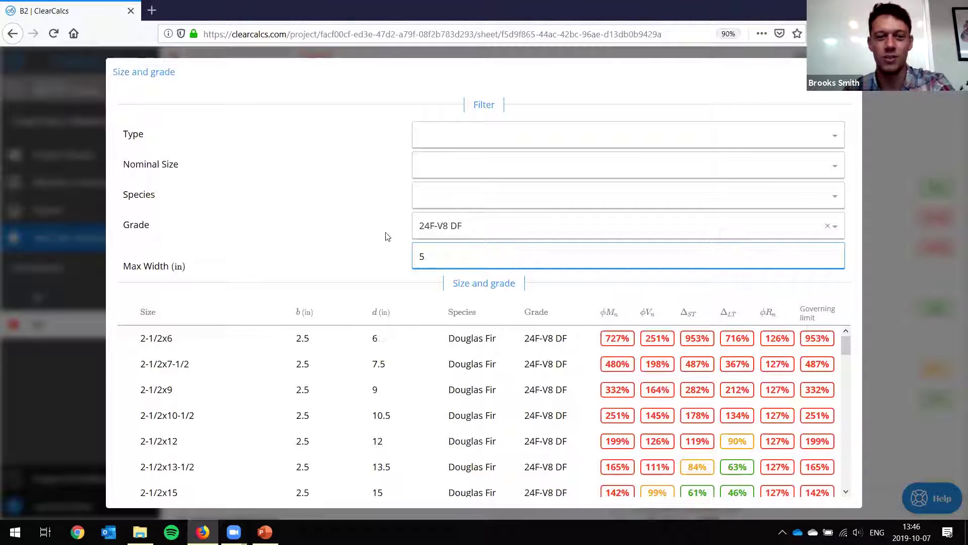
- Scroll the 24F-V8 DF results and pick the 5-1/2x11-1/4 glulam, passing at 93%
left_click(362, 238)
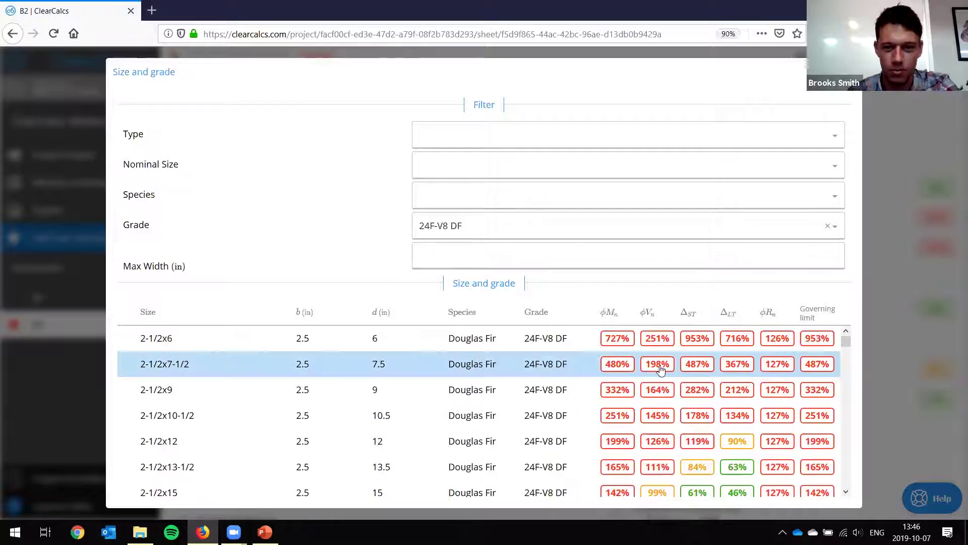
scroll(732, 353, "down", 3)
left_click_drag(845, 348, 847, 390)
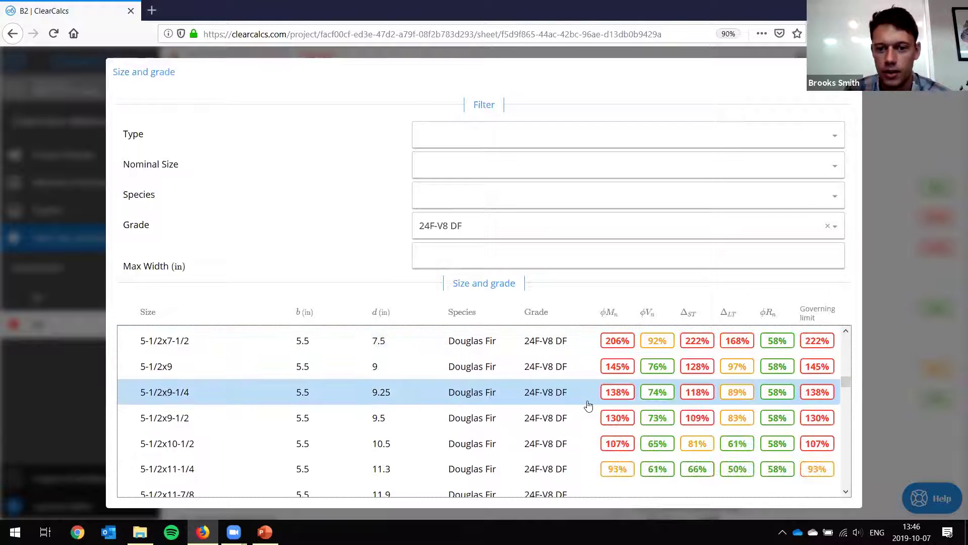
scroll(585, 403, "down", 3)
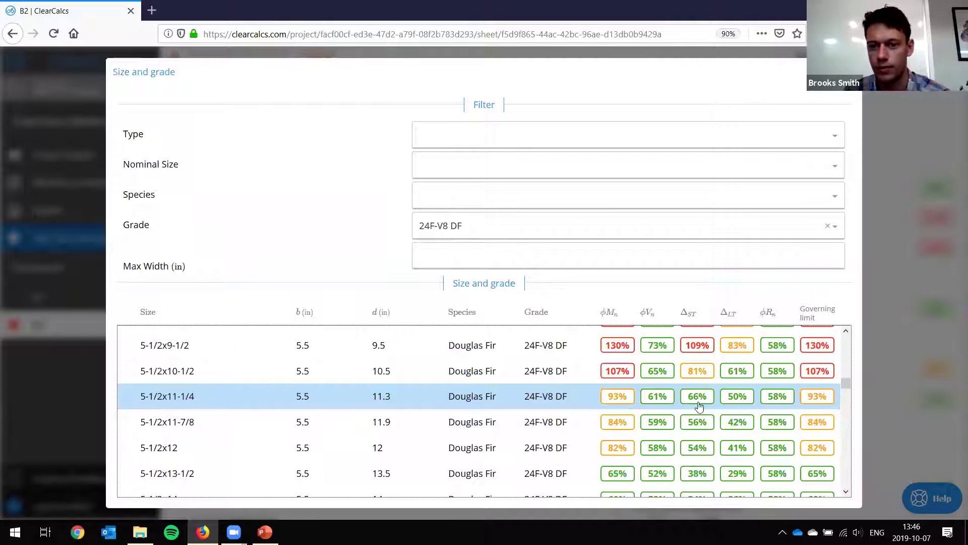
left_click_drag(847, 387, 850, 345)
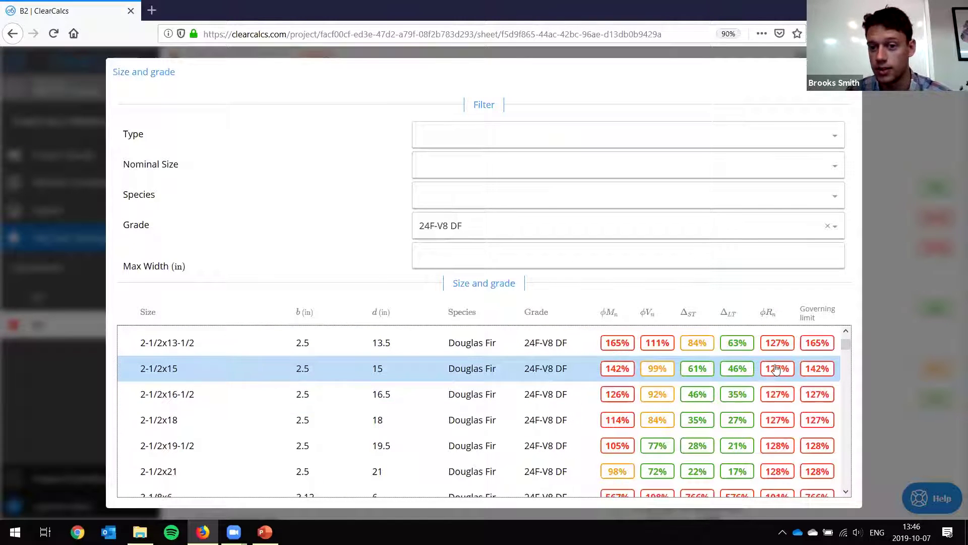
scroll(777, 383, "down", 3)
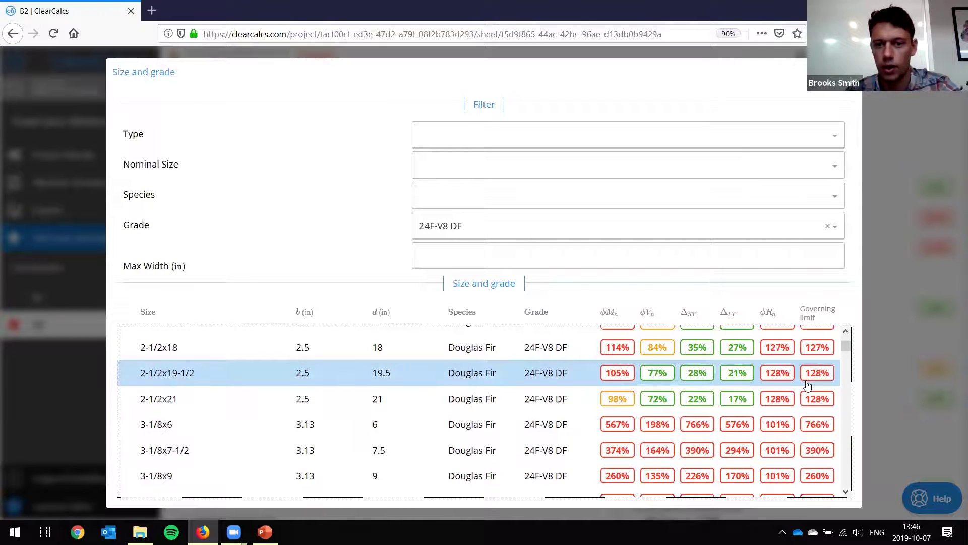
scroll(808, 385, "down", 3)
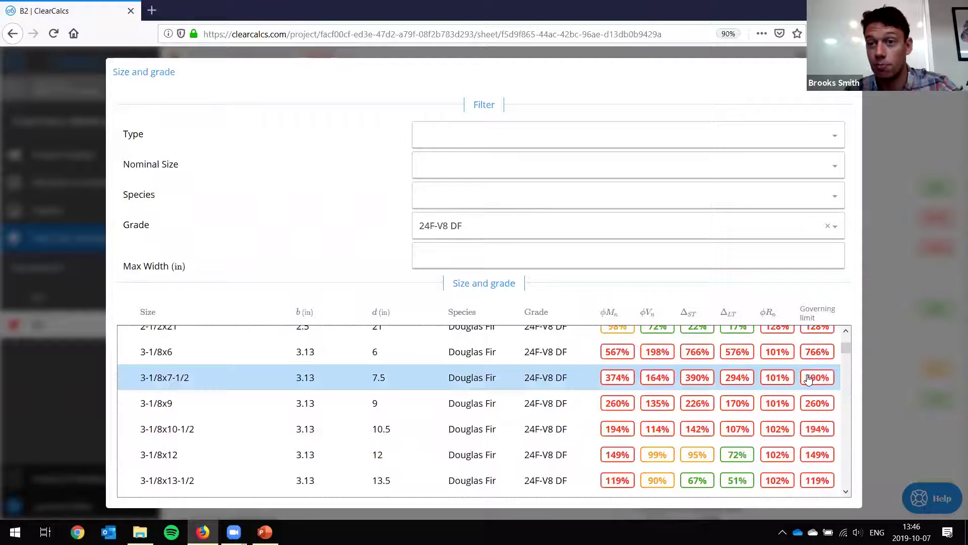
scroll(808, 379, "up", 3)
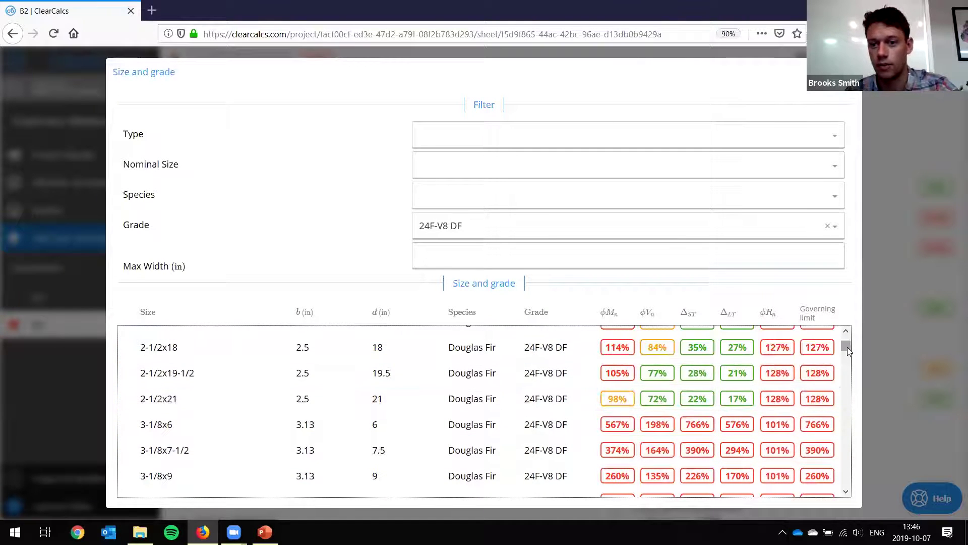
scroll(850, 353, "down", 3)
left_click_drag(847, 356, 847, 379)
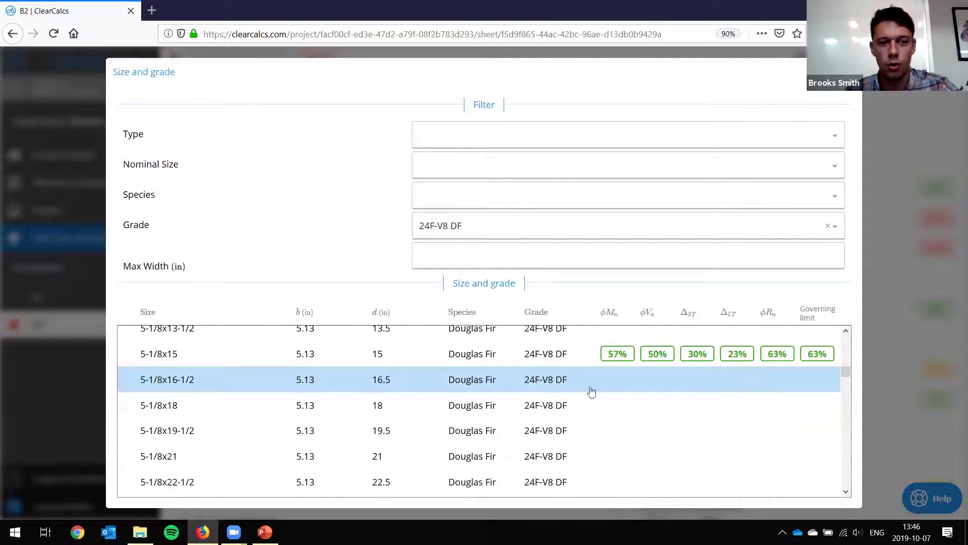
scroll(580, 398, "up", 5)
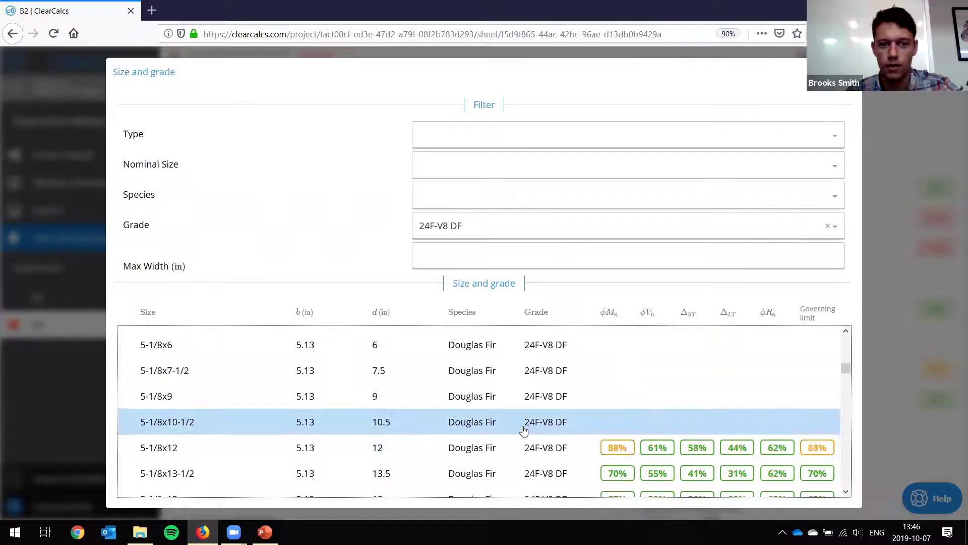
scroll(504, 423, "down", 3)
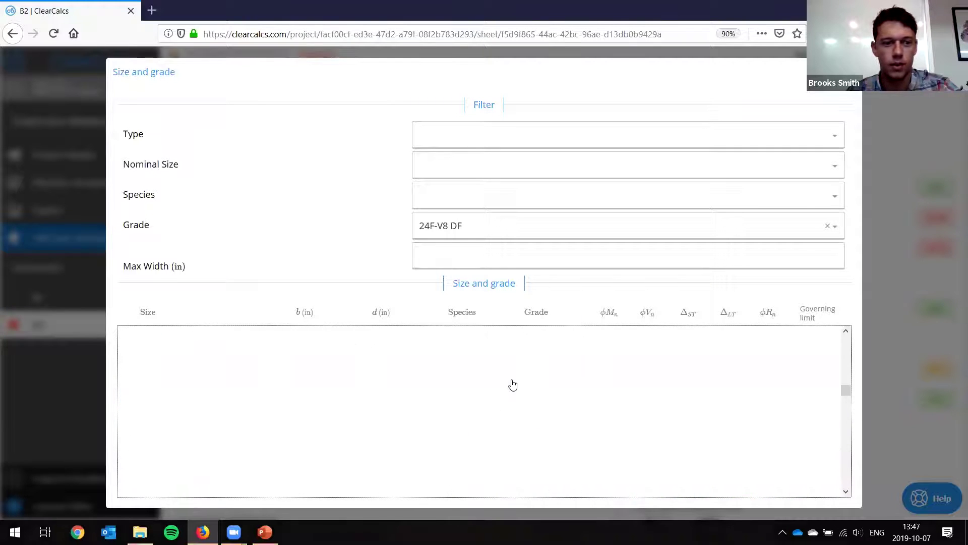
scroll(432, 378, "up", 3)
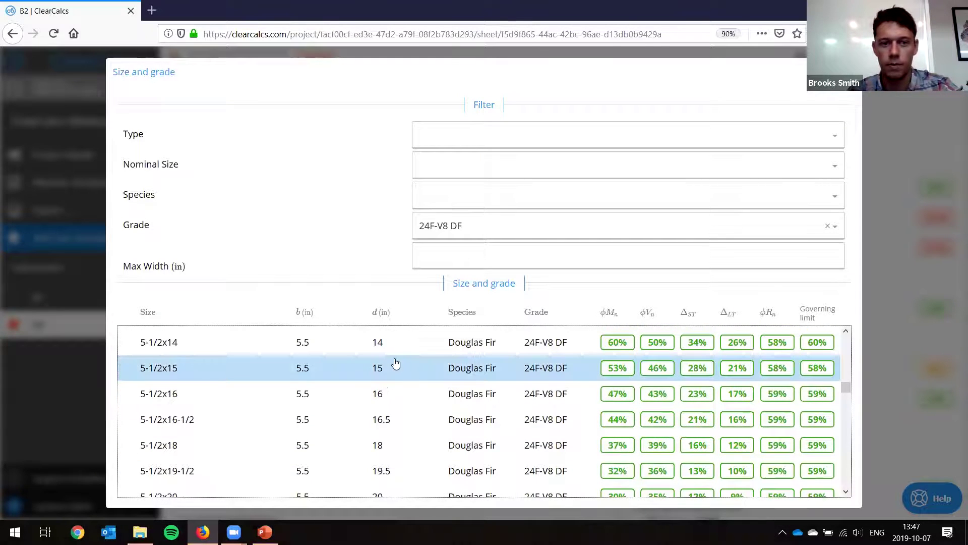
scroll(454, 373, "up", 4)
scroll(475, 359, "up", 2)
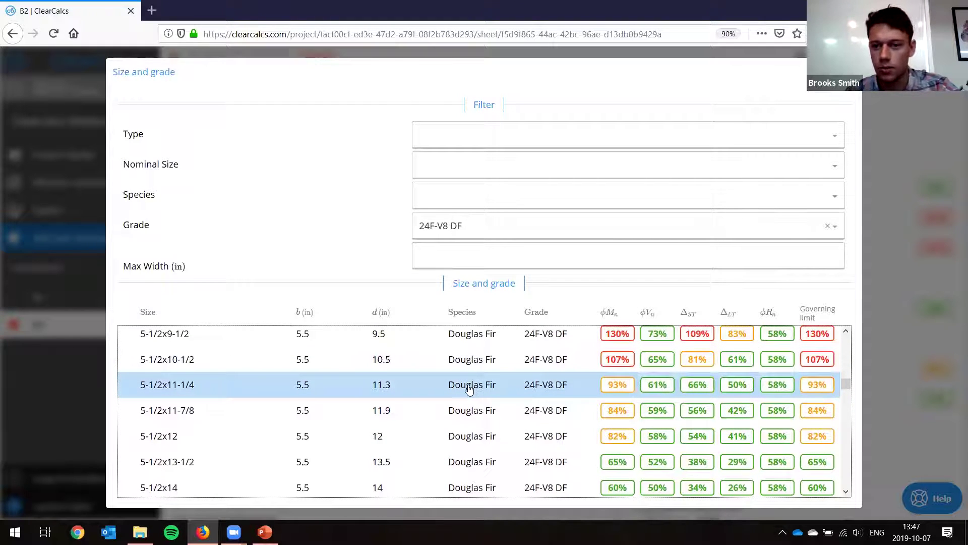
left_click(469, 387)
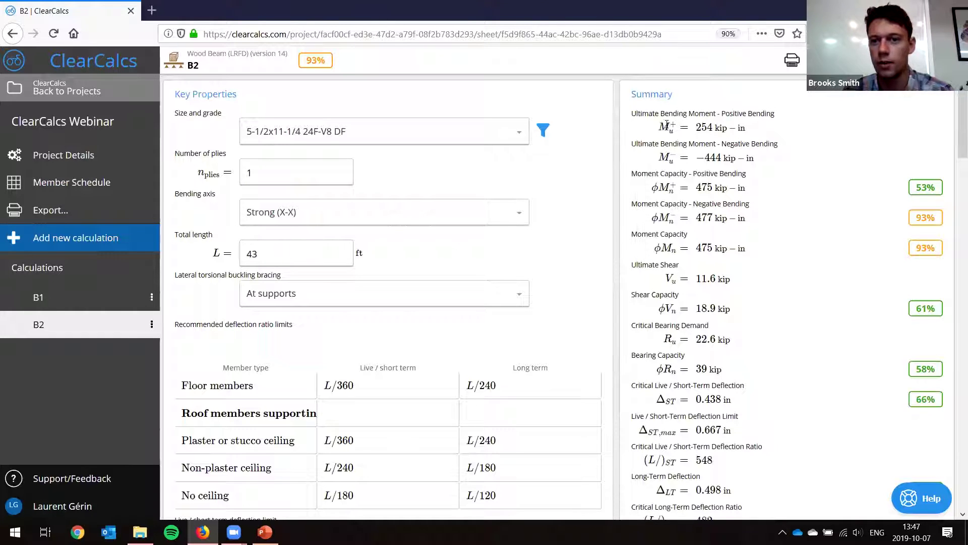
- Highlight B2's Summary moments: 254 kip-in positive and −444 kip-in negative
left_click_drag(667, 124, 711, 129)
double_click(708, 128)
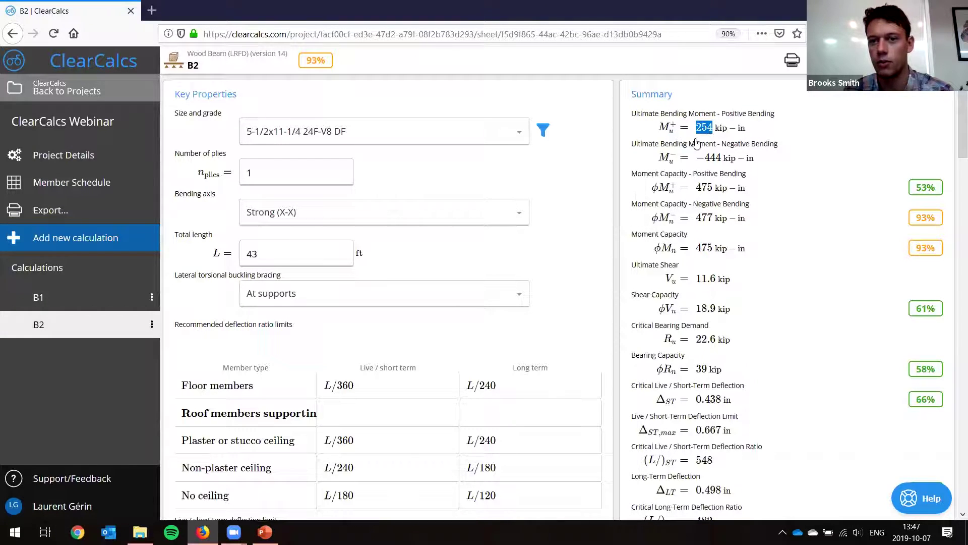
left_click_drag(699, 159, 717, 160)
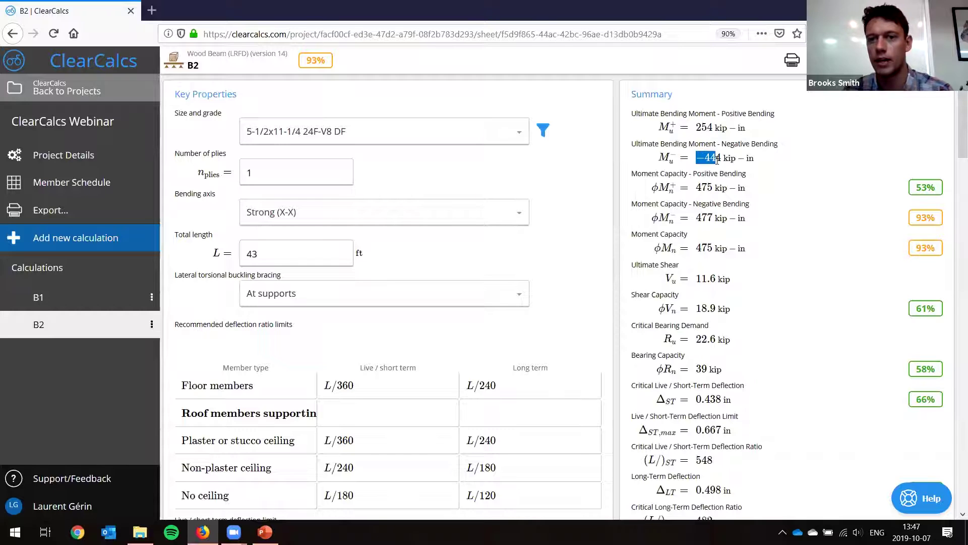
left_click(699, 161)
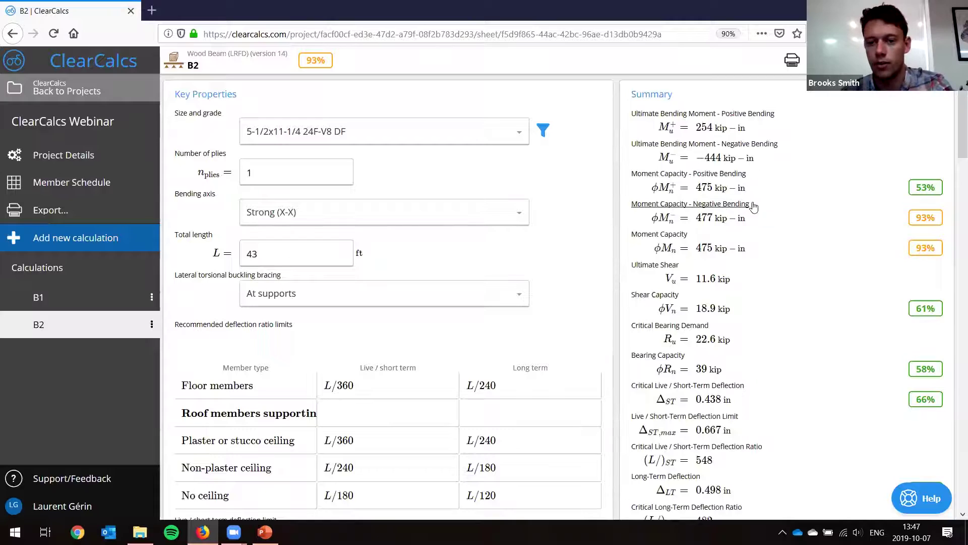
- Review the moment capacities of 475 kip-in positive and 477 kip-in negative
scroll(751, 194, "down", 1)
scroll(751, 194, "down", 8)
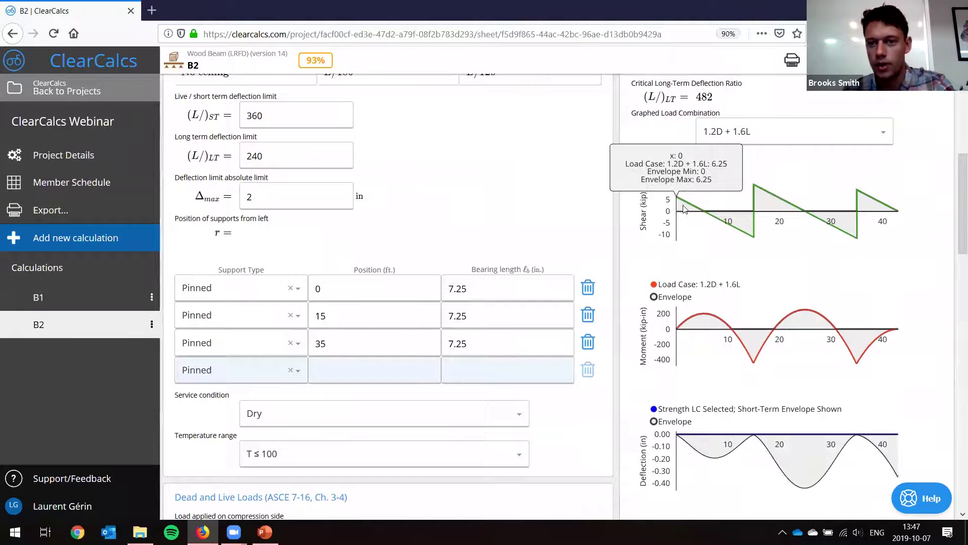
scroll(716, 298, "down", 2)
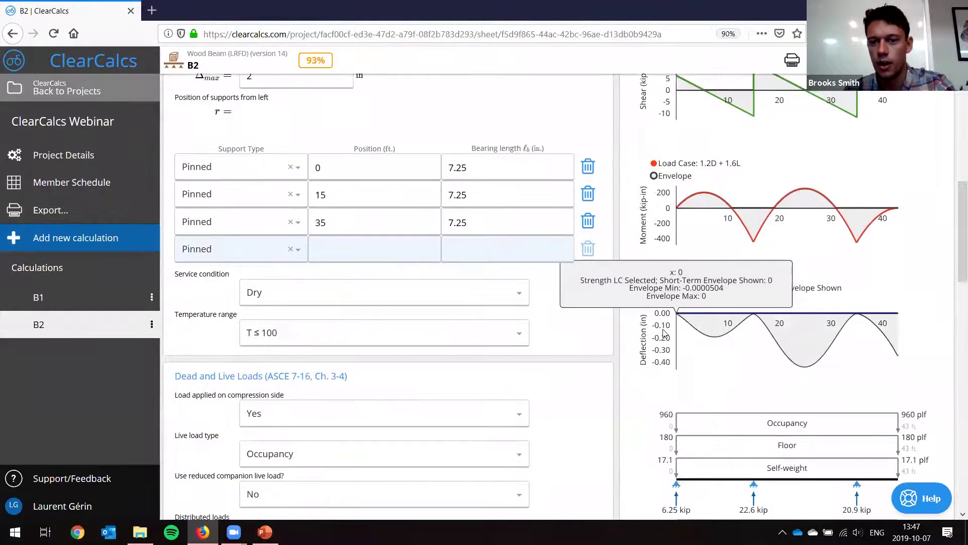
scroll(662, 298, "up", 4)
scroll(662, 298, "up", 6)
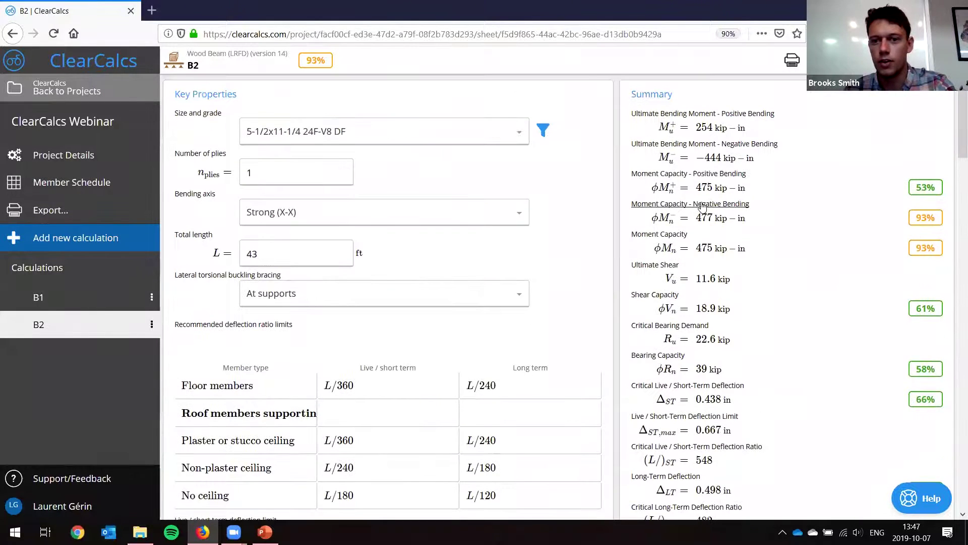
double_click(703, 187)
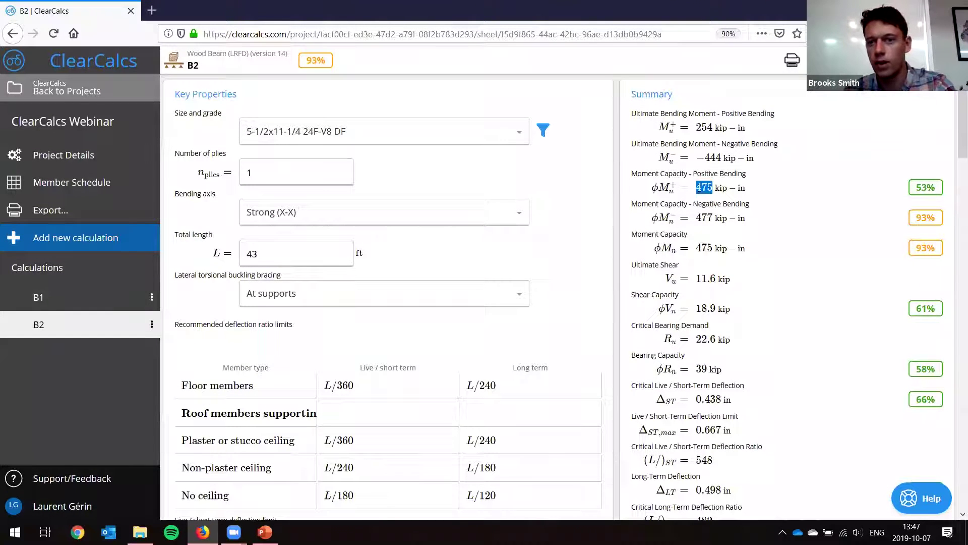
double_click(703, 218)
left_click(739, 233)
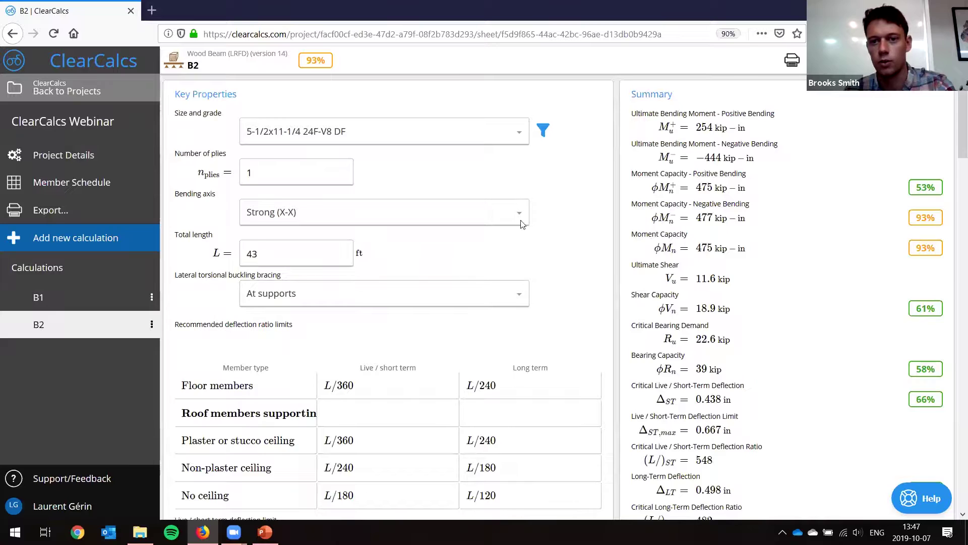
- Expand Bending Design (NDS 2018 2.3) to show the time effect and moment modification factors
scroll(514, 215, "down", 6)
scroll(514, 215, "down", 15)
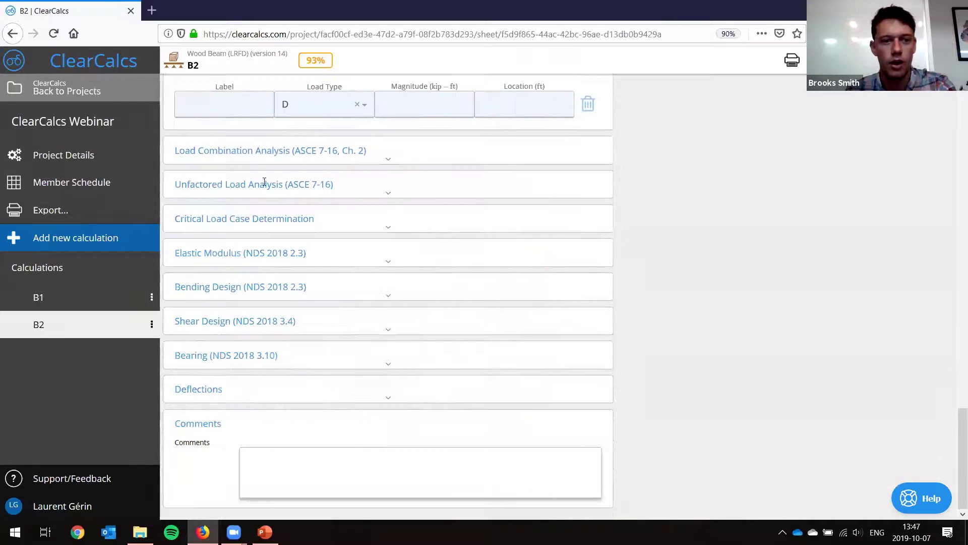
left_click(236, 288)
scroll(262, 177, "down", 1)
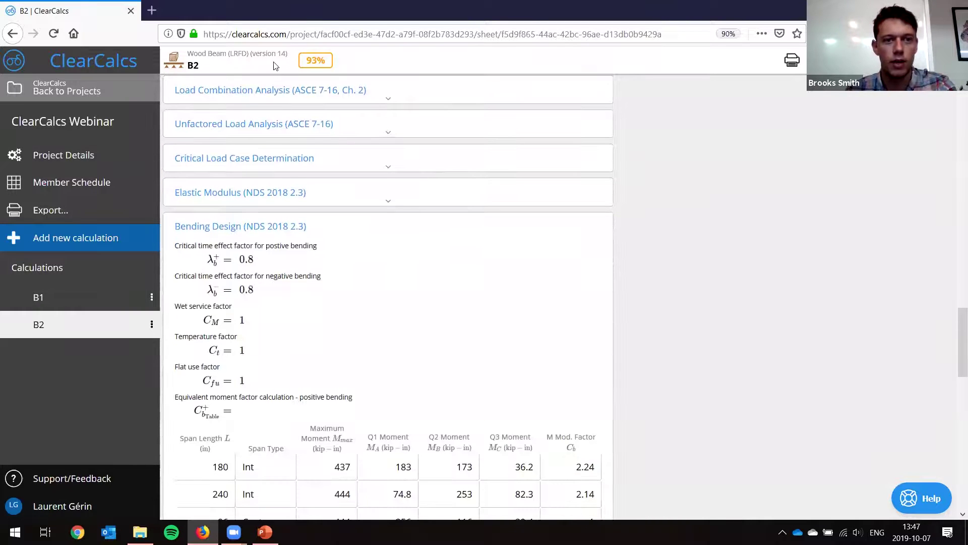
- Glance at B2's sheet details, then check the 0.987 positive bending stability factor
left_click(357, 74)
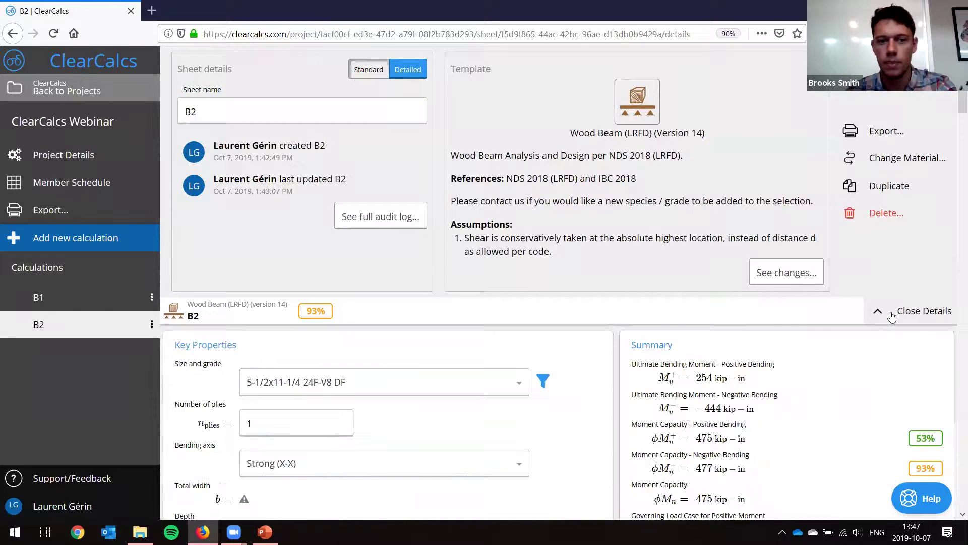
left_click(892, 317)
scroll(753, 342, "down", 20)
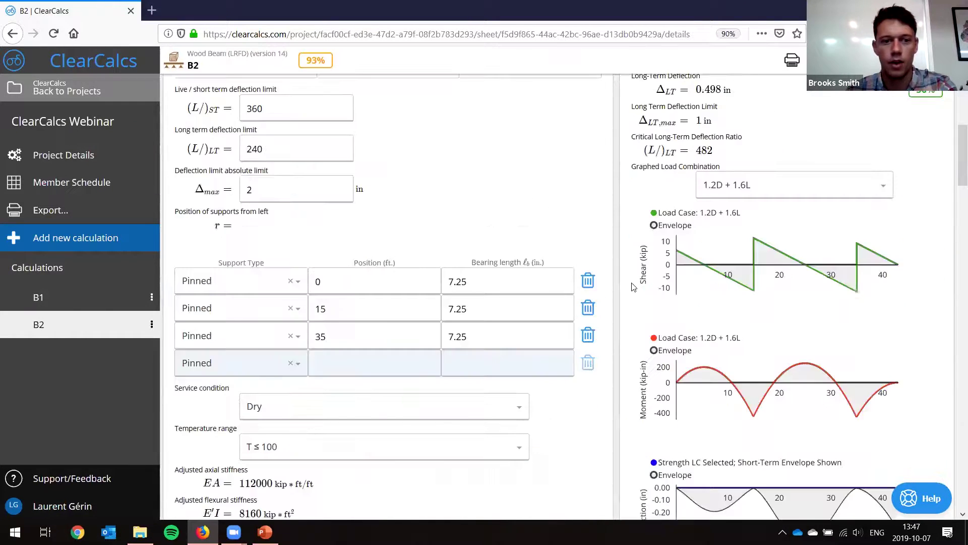
scroll(637, 277, "down", 7)
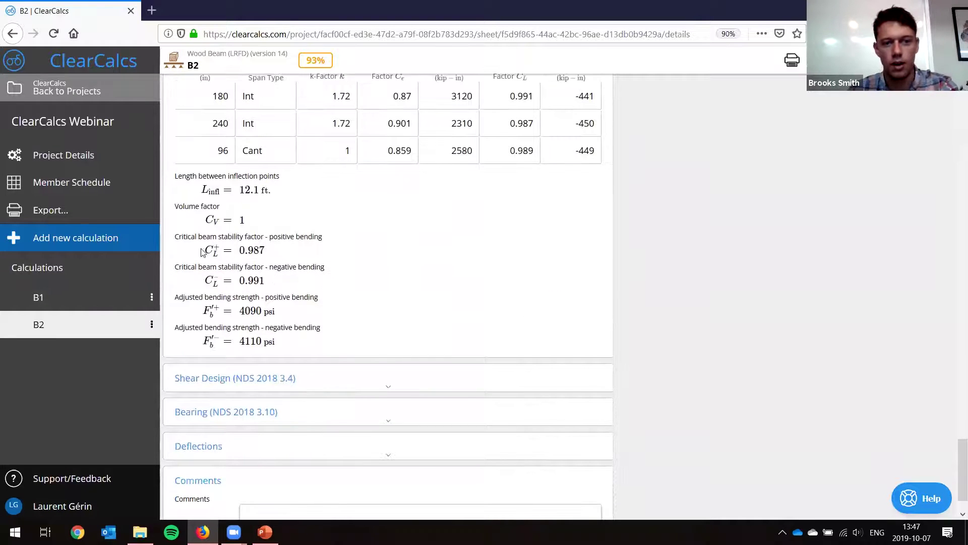
left_click_drag(203, 252, 270, 251)
left_click(269, 252)
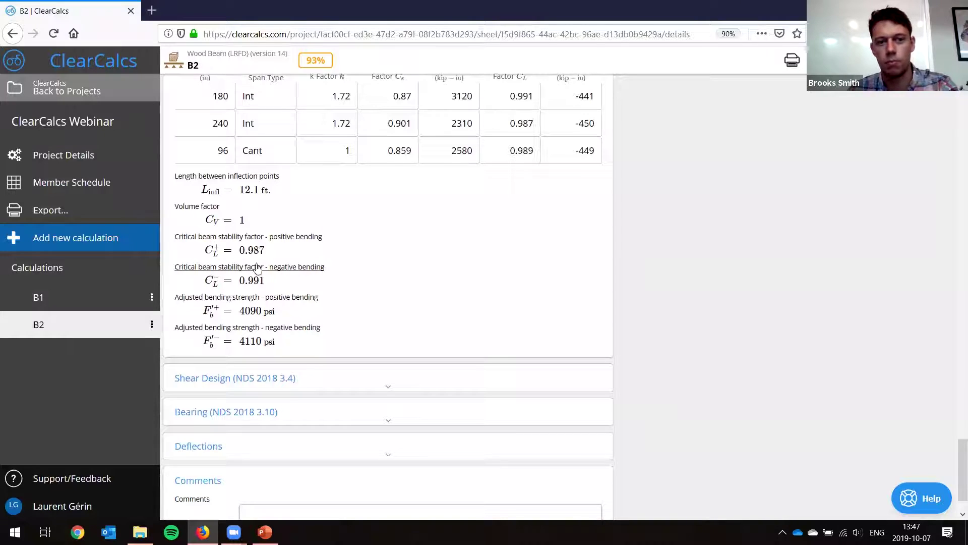
- Check the adjusted bending strengths: 4090 psi positive and 4110 psi negative
double_click(249, 310)
left_click_drag(239, 341, 282, 342)
left_click(282, 342)
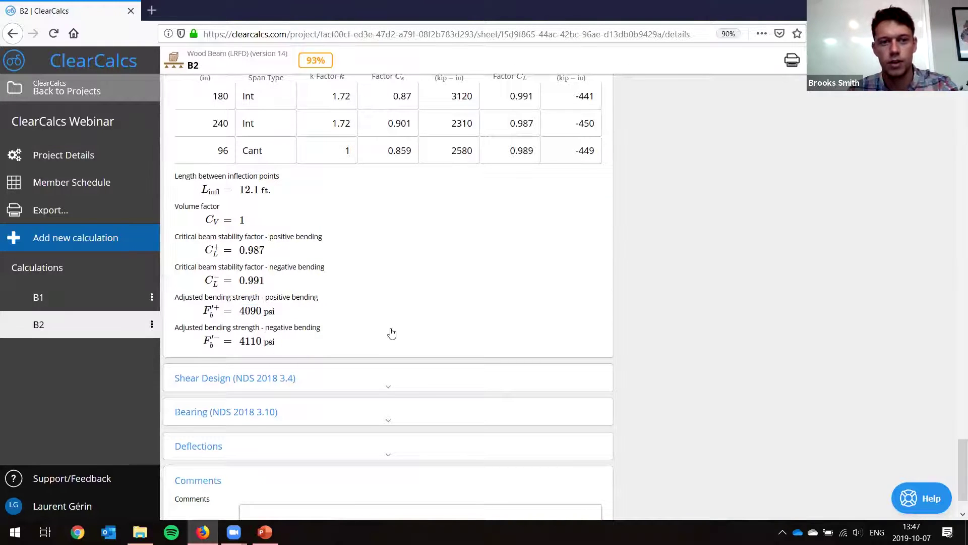
scroll(392, 333, "up", 5)
scroll(279, 342, "down", 1)
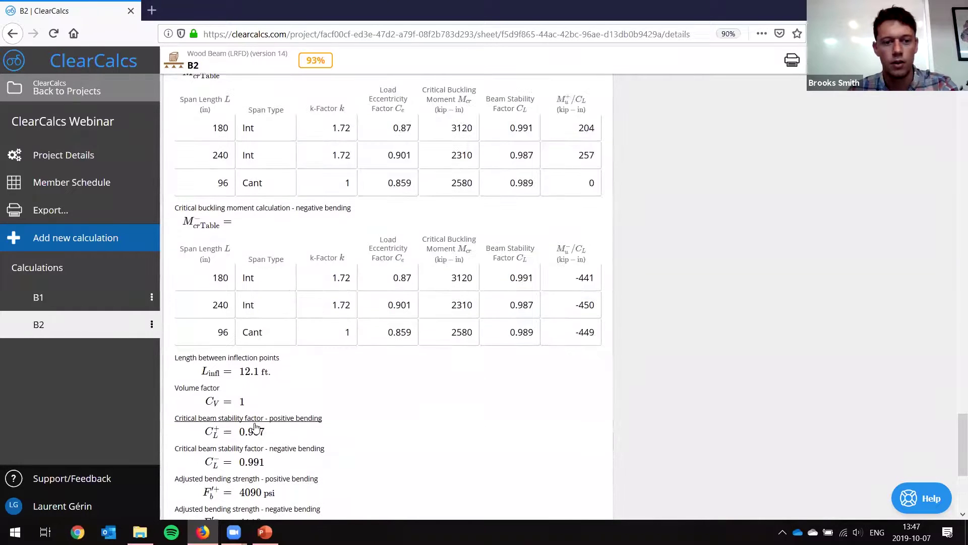
- Read the stability factor and positive bending strength explanations, then collapse them
double_click(255, 419)
scroll(255, 421, "down", 3)
left_click(263, 359)
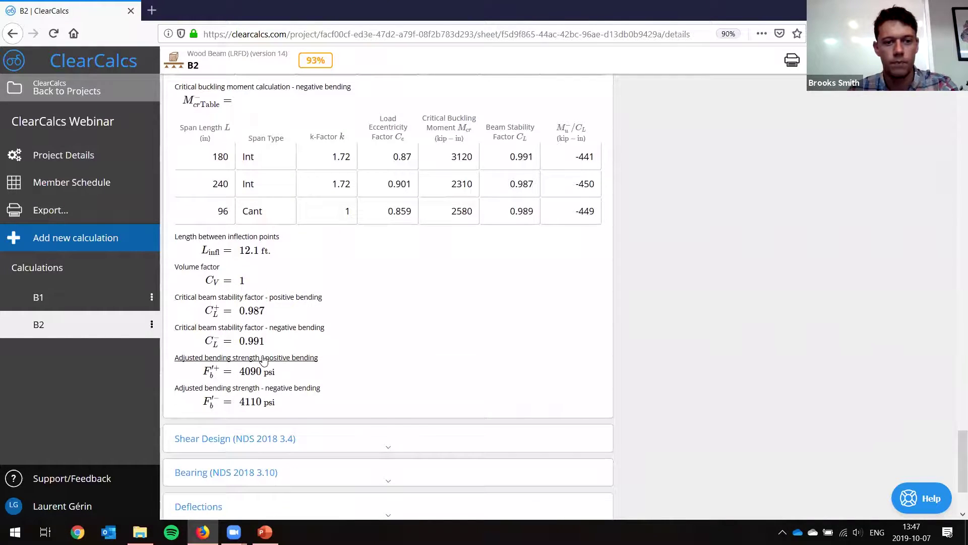
left_click(263, 359)
scroll(232, 394, "down", 1)
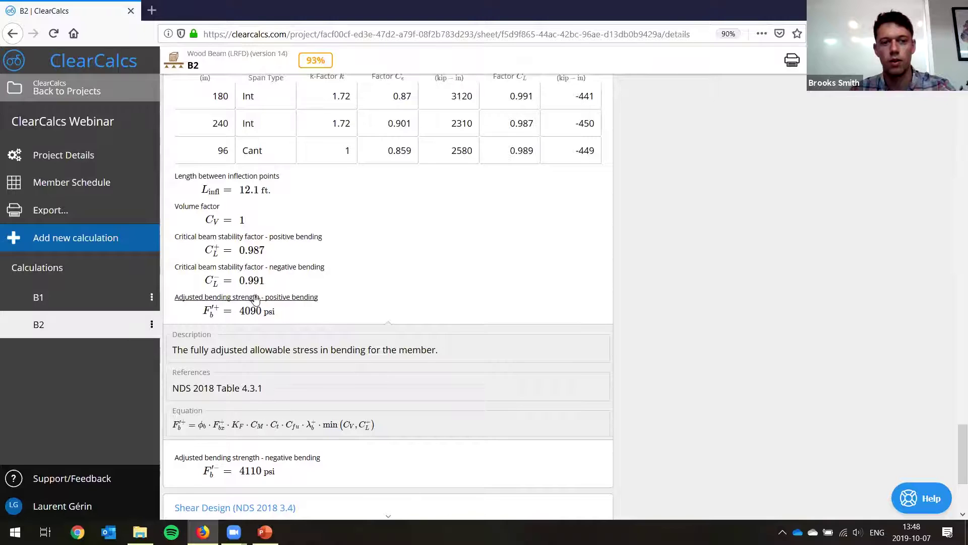
left_click(244, 311)
scroll(672, 421, "up", 8)
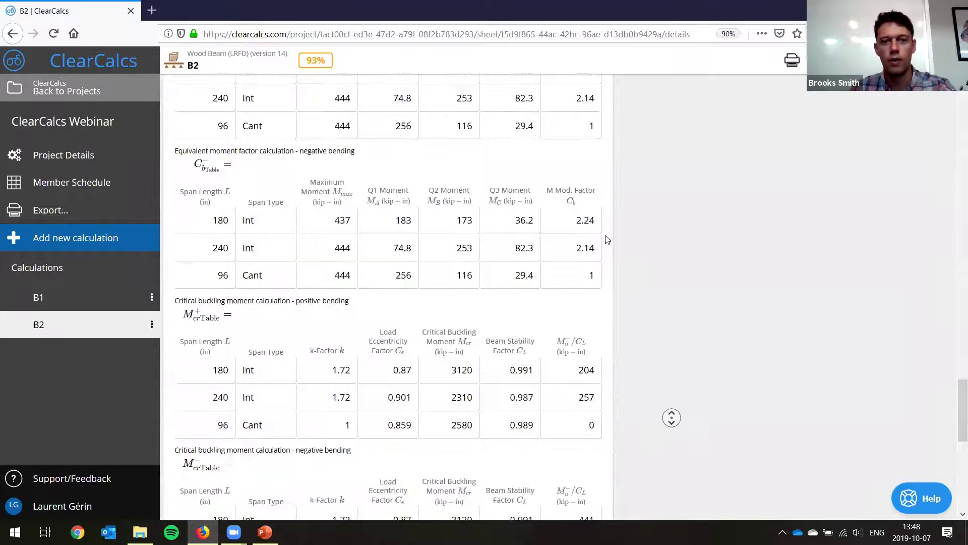
scroll(608, 239, "up", 15)
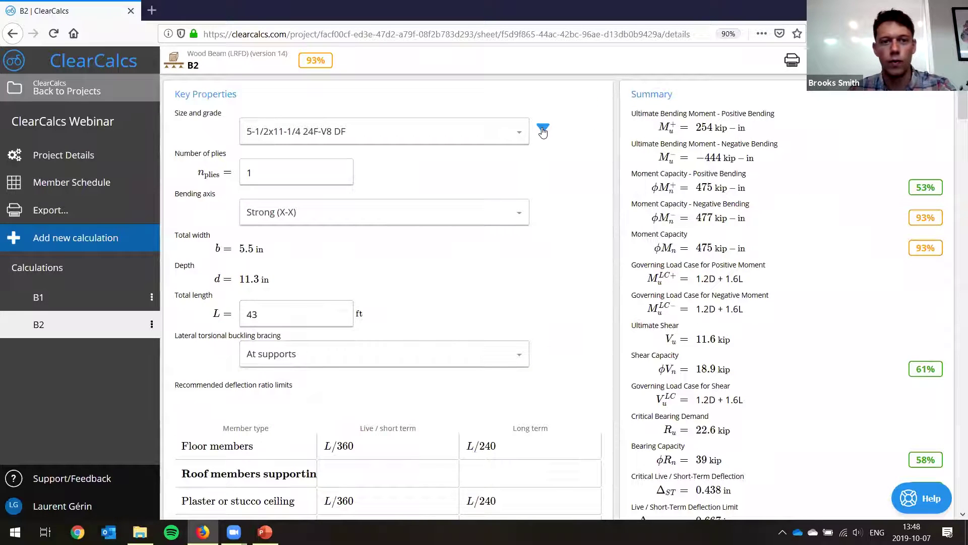
- Filter the Size and grade chooser to 24F-V4 DF glulam members
left_click(543, 130)
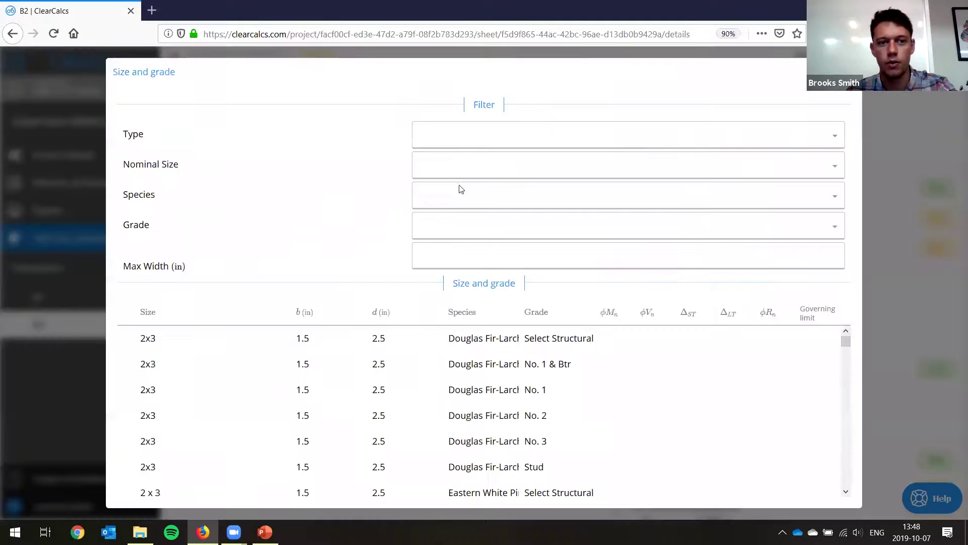
left_click(452, 231)
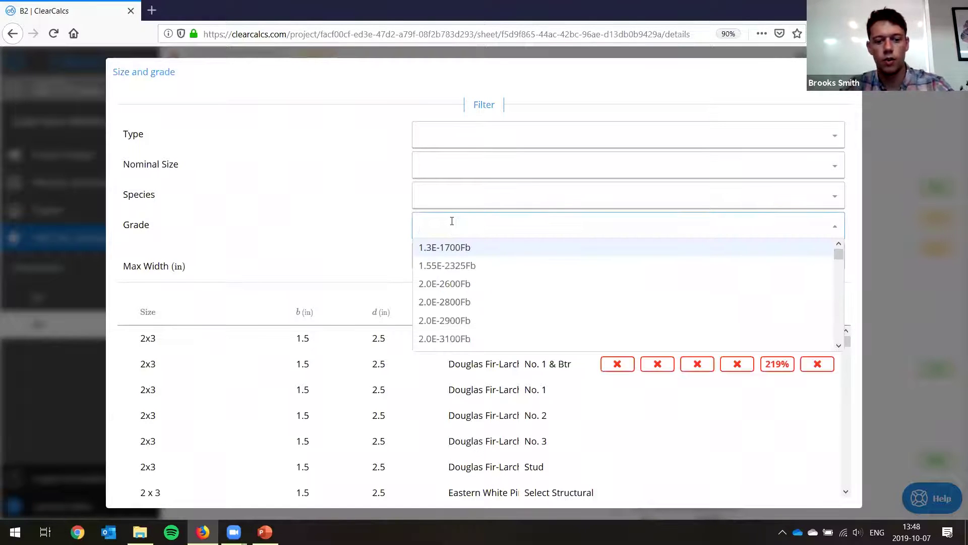
type("24F-V")
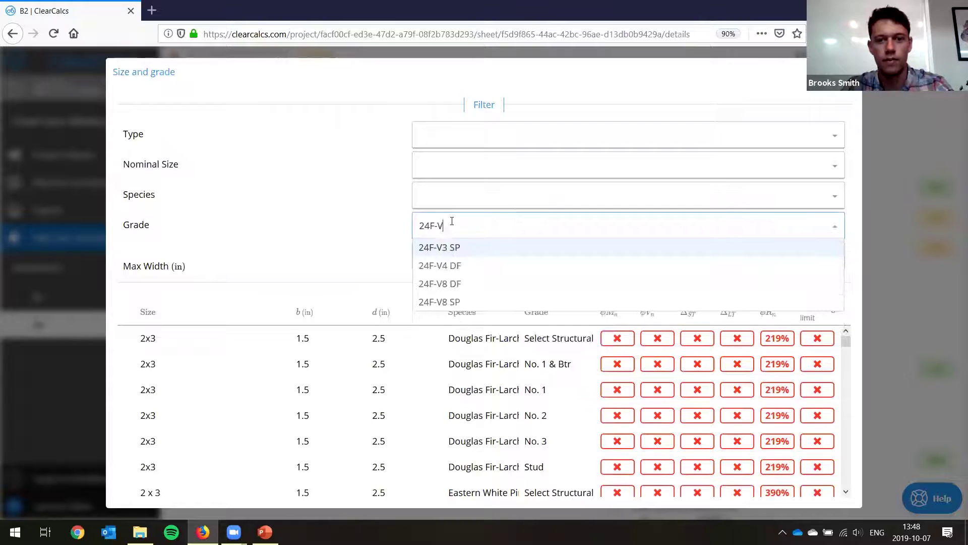
left_click(463, 266)
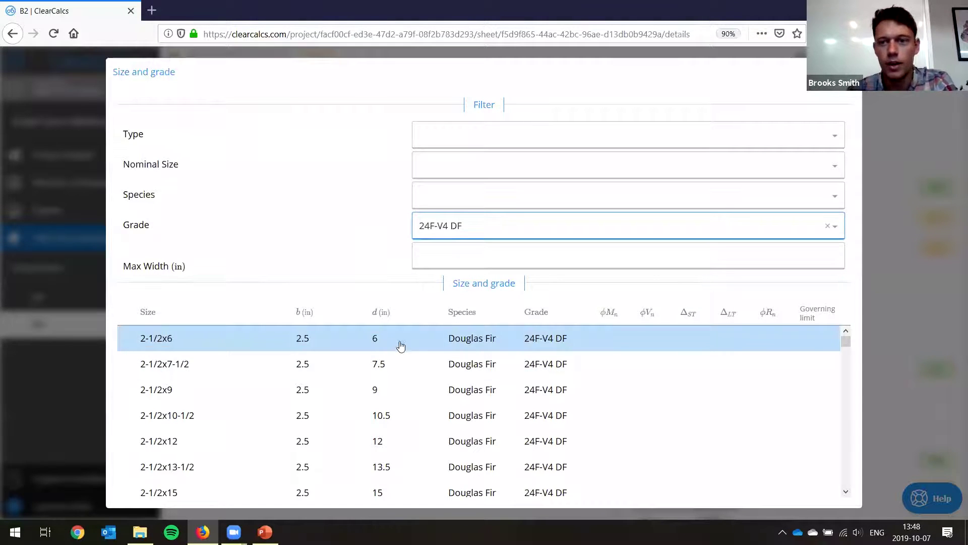
- Select the 5-1/2x11-1/4 size, dropping negative moment capacity to 368 kip-in
scroll(418, 376, "down", 10)
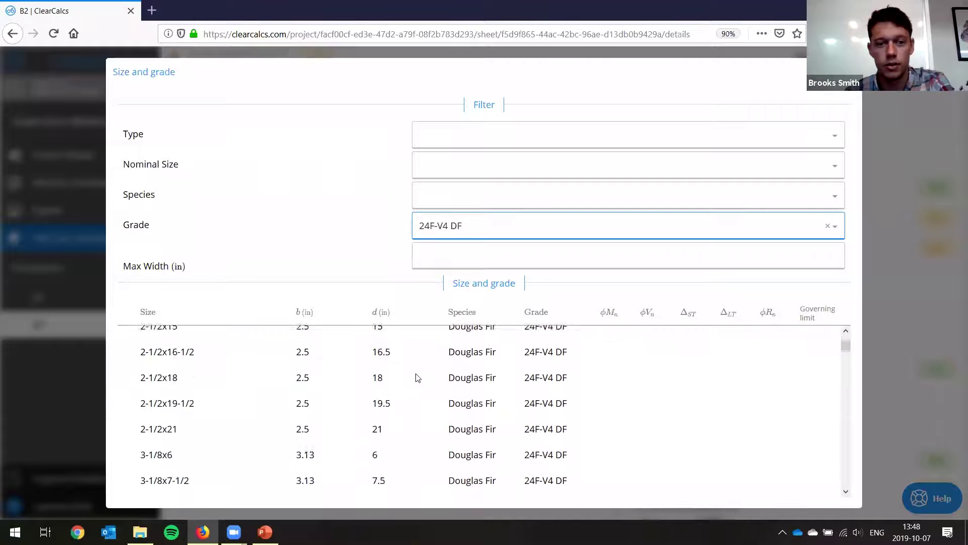
scroll(418, 382, "down", 15)
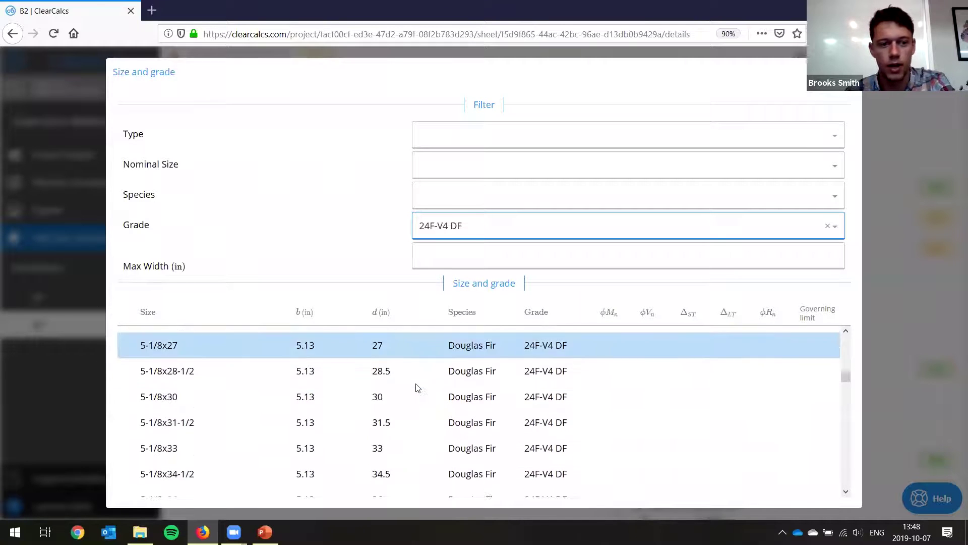
scroll(277, 404, "up", 3)
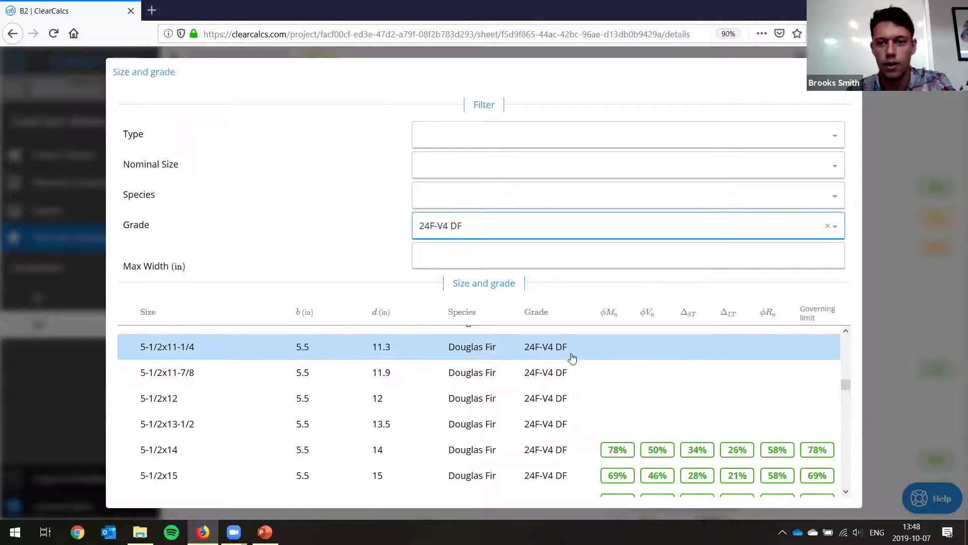
scroll(581, 358, "up", 2)
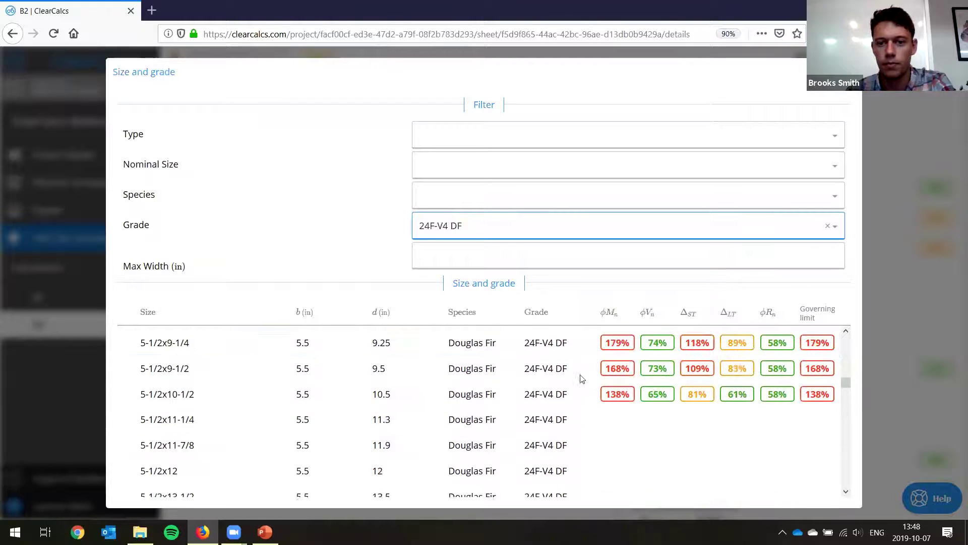
scroll(585, 384, "down", 2)
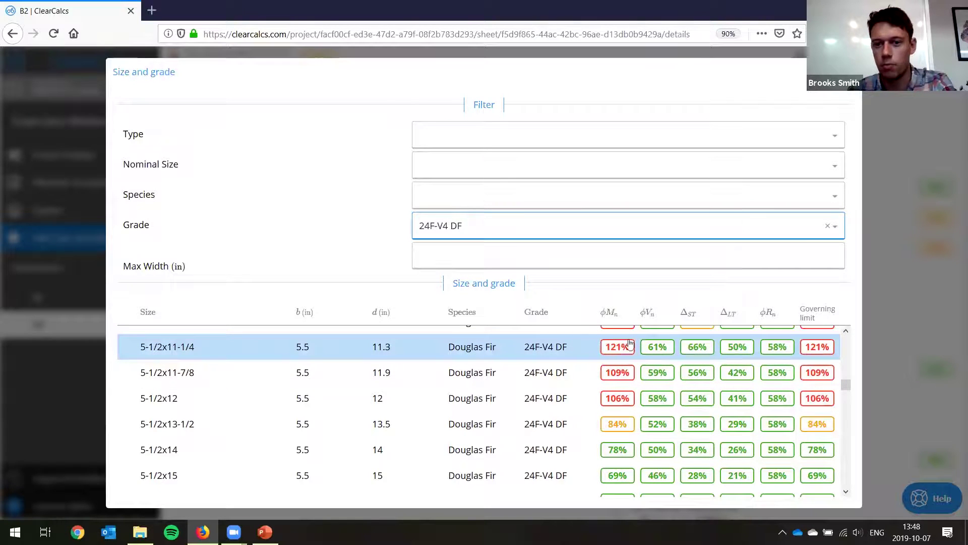
left_click(597, 342)
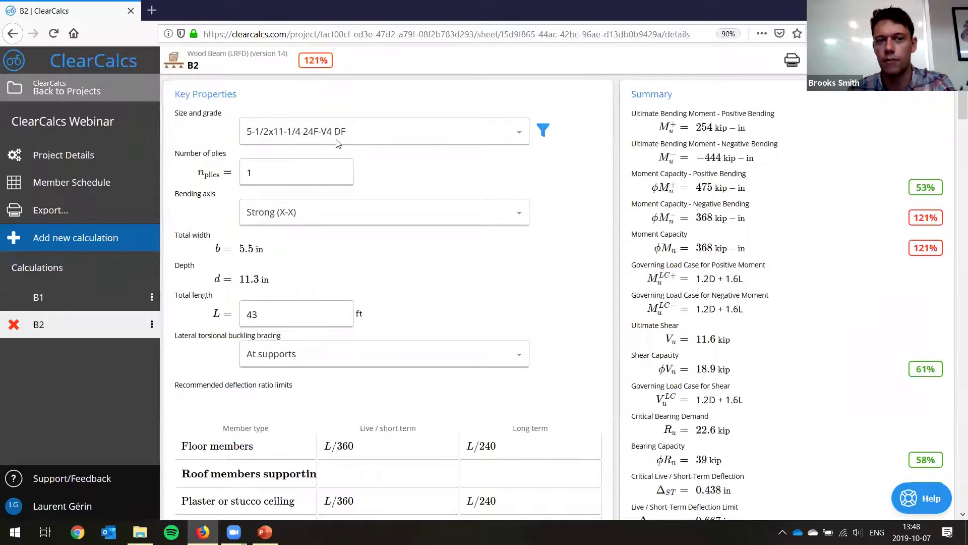
mouse_move(698, 216)
left_mouse_down()
mouse_move(750, 225)
mouse_move(713, 218)
left_mouse_up()
left_click(698, 216)
left_click(698, 216)
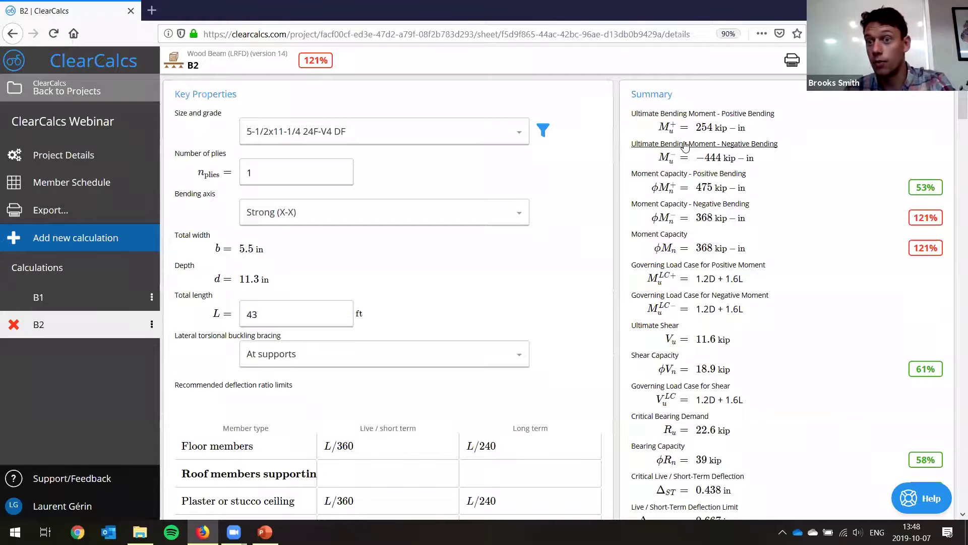
scroll(701, 207, "down", 10)
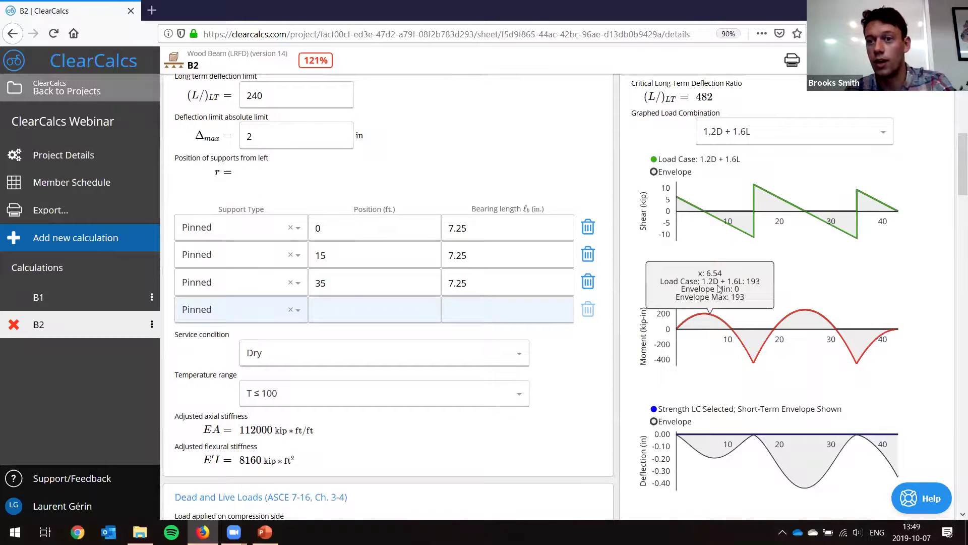
scroll(696, 234, "up", 10)
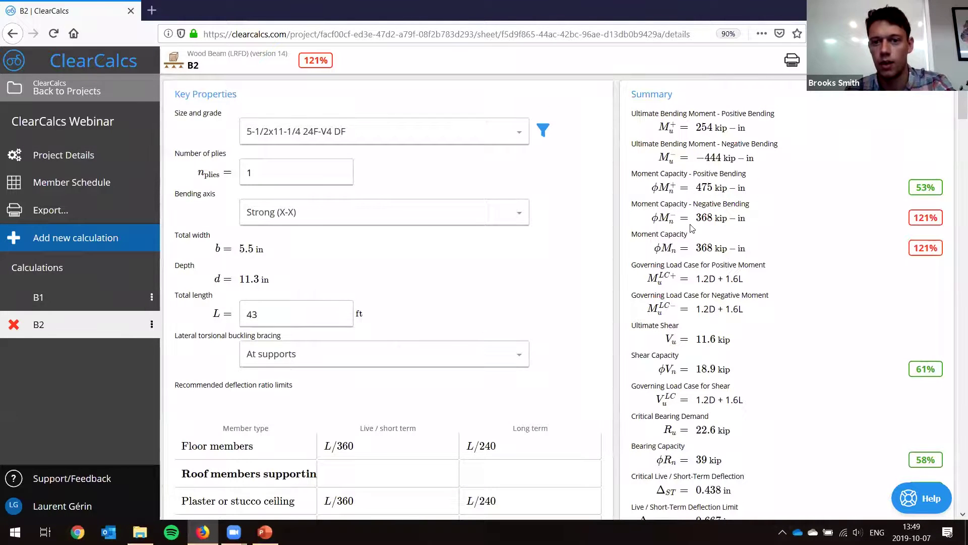
scroll(692, 229, "down", 3)
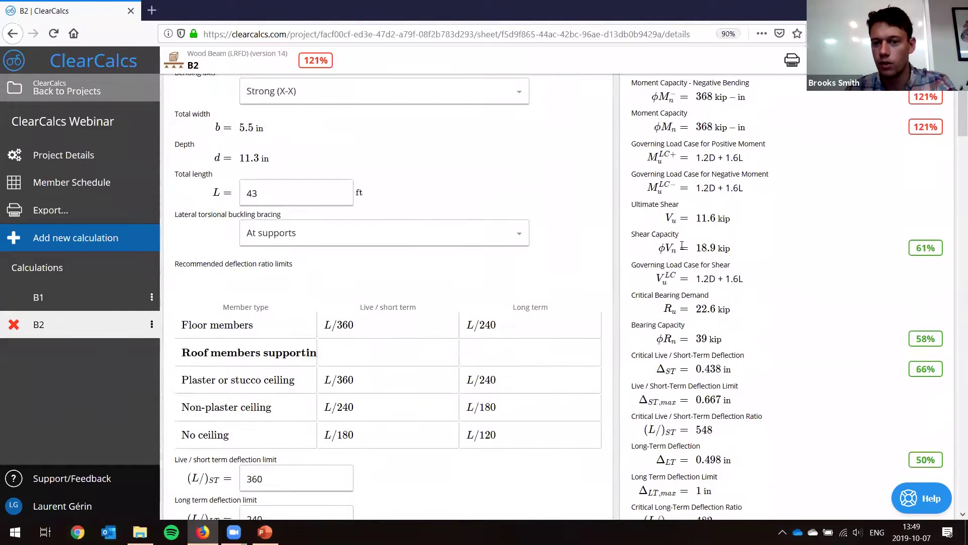
scroll(671, 262, "down", 2)
scroll(447, 199, "up", 5)
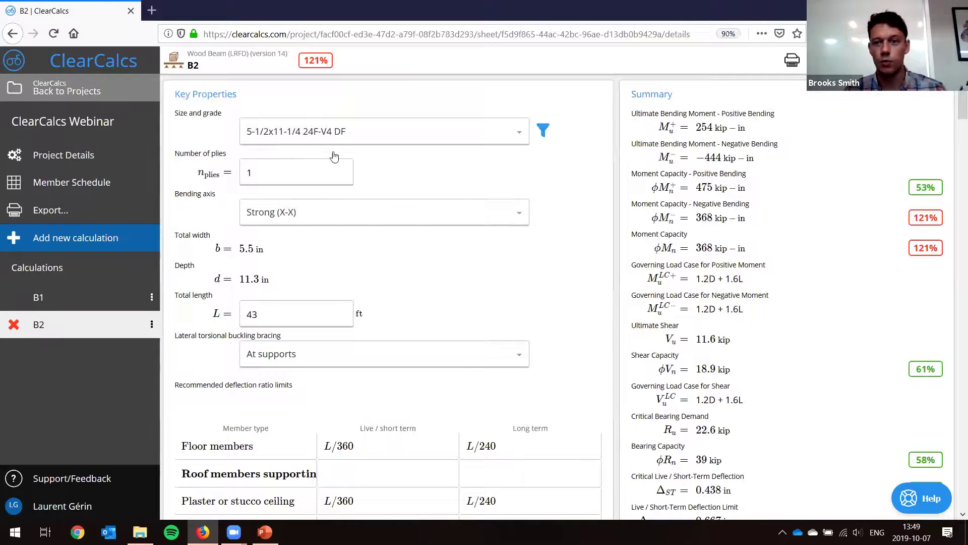
scroll(382, 173, "down", 8)
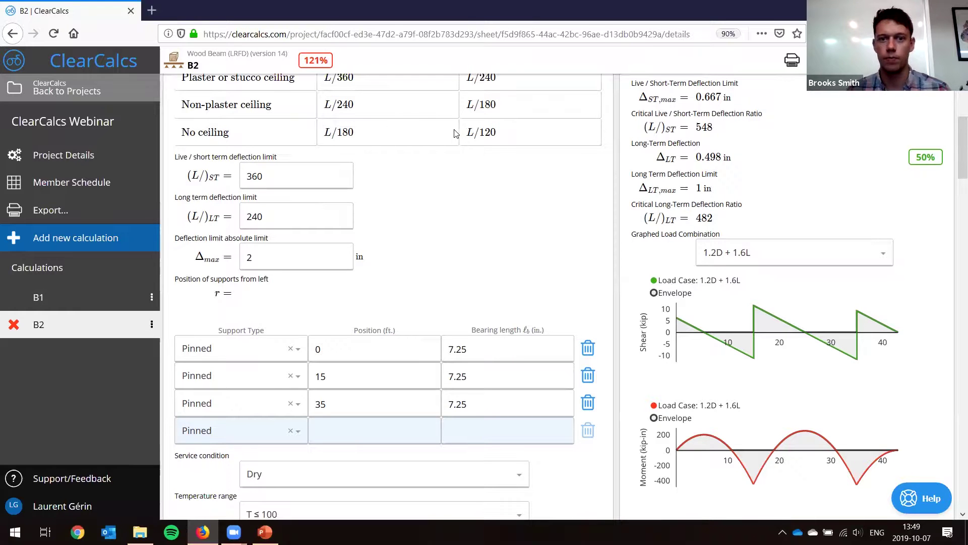
scroll(479, 141, "down", 3)
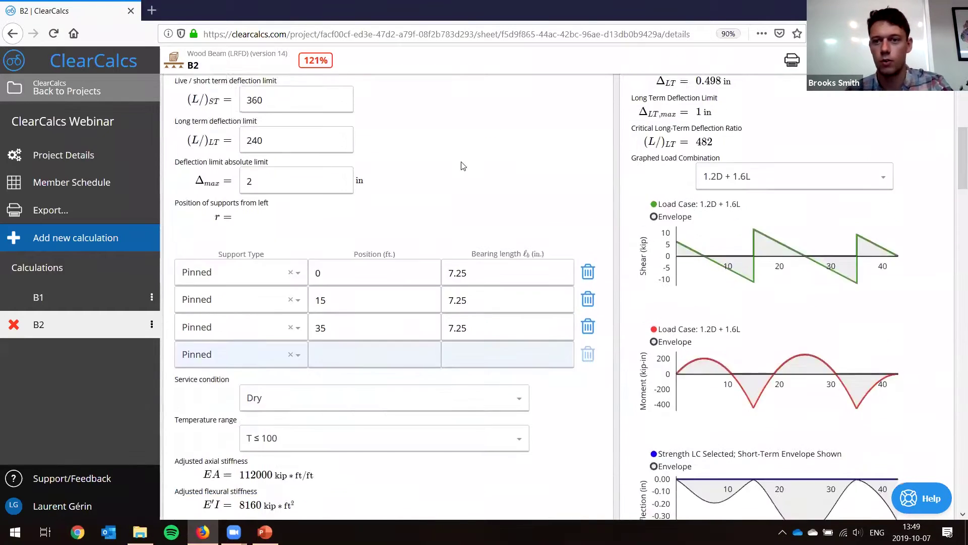
scroll(453, 163, "up", 6)
scroll(453, 163, "down", 10)
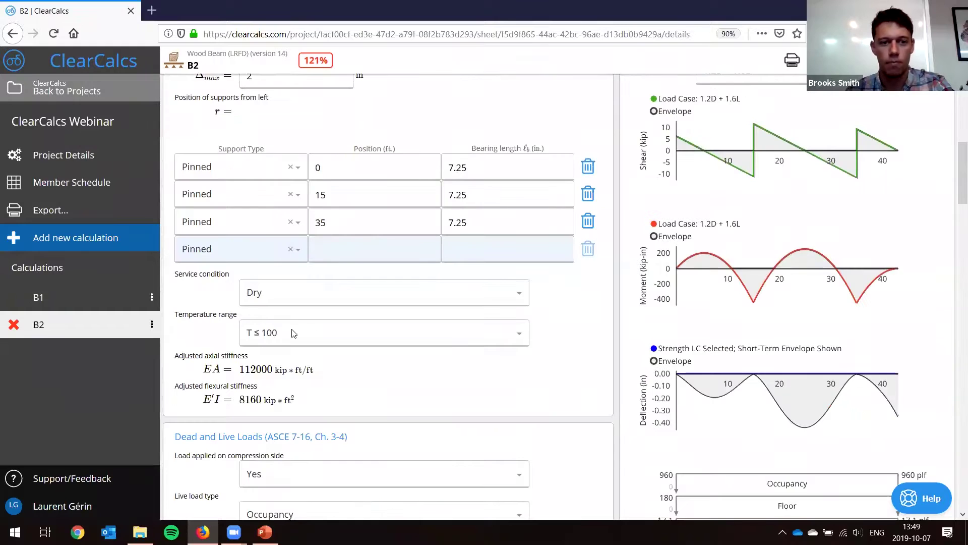
left_click(329, 296)
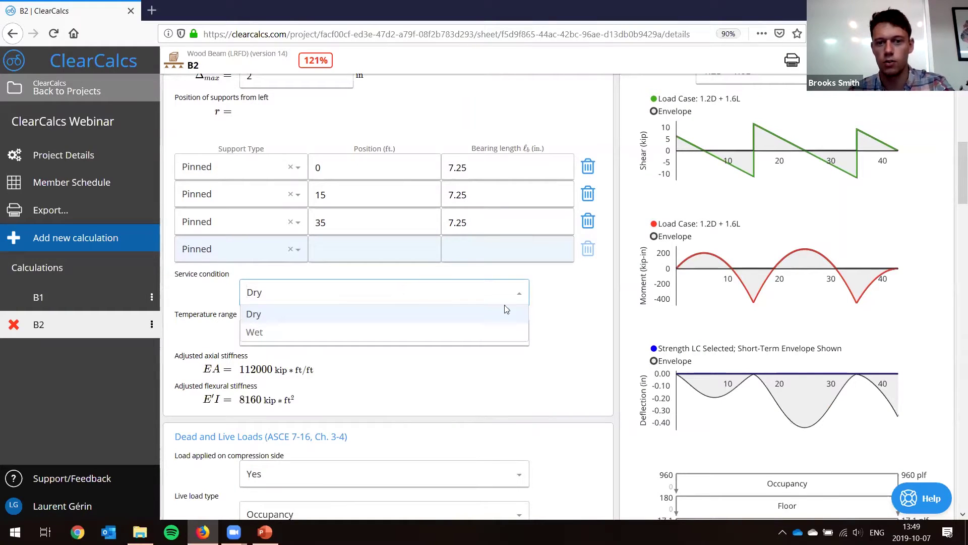
left_click(551, 287)
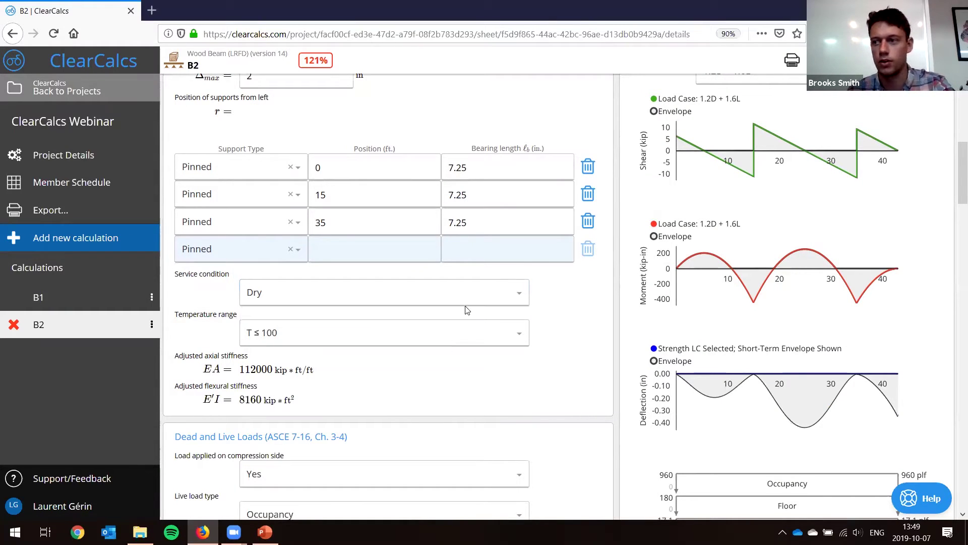